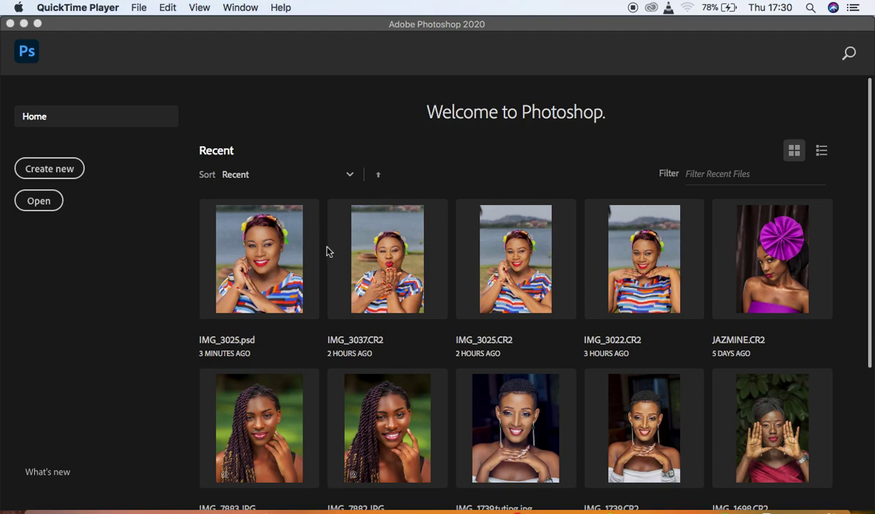
pyautogui.click(133, 8)
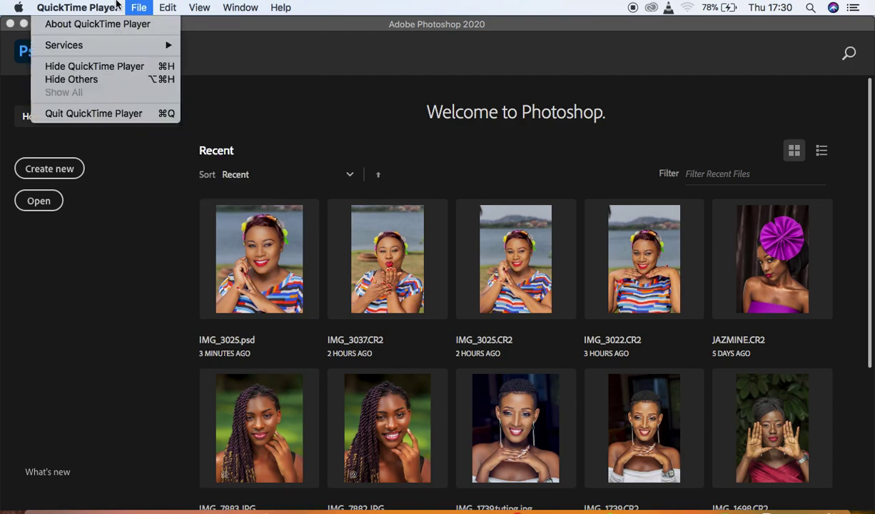
pyautogui.click(346, 6)
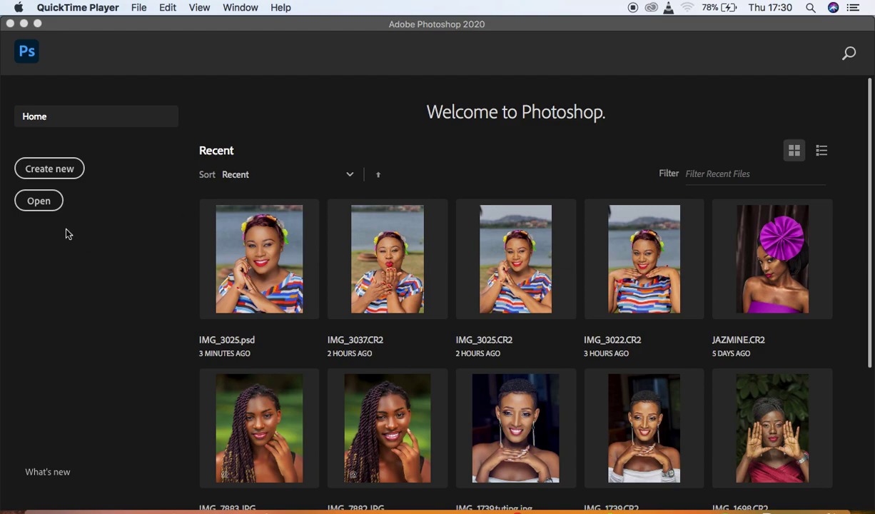
# Step: Open the raw photo IMG_3025.CR2 from the 100CANON folder, browsing the files as thumbnails
pyautogui.click(42, 203)
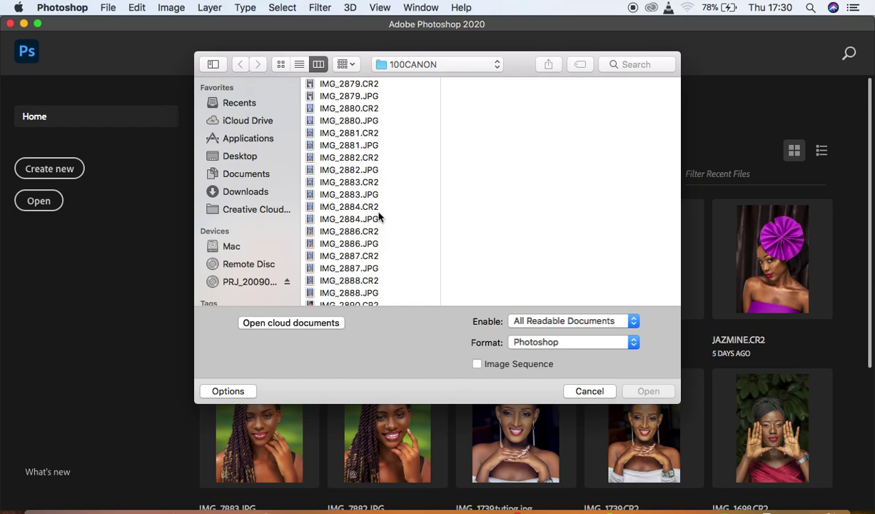
pyautogui.click(280, 64)
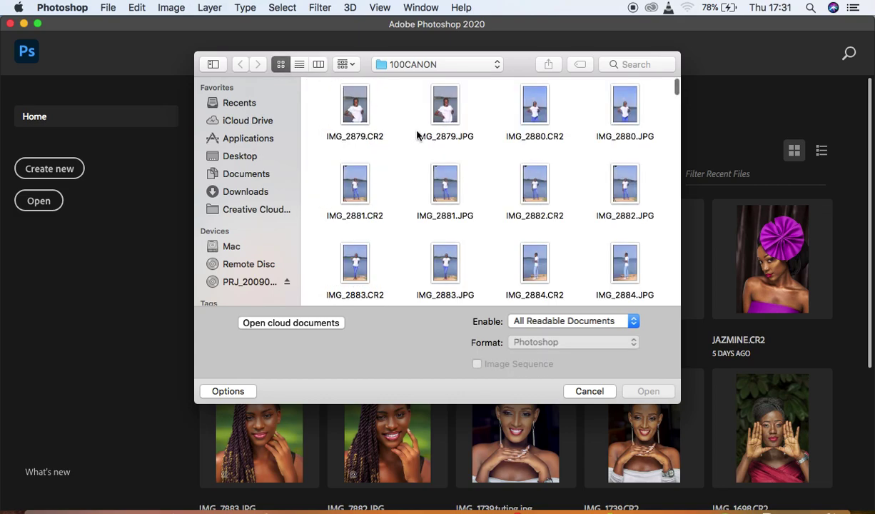
pyautogui.scroll(-15, 439, 158)
pyautogui.scroll(-6, 448, 163)
pyautogui.scroll(-7, 543, 296)
pyautogui.scroll(-20, 544, 296)
pyautogui.scroll(-6, 544, 297)
pyautogui.scroll(1, 543, 296)
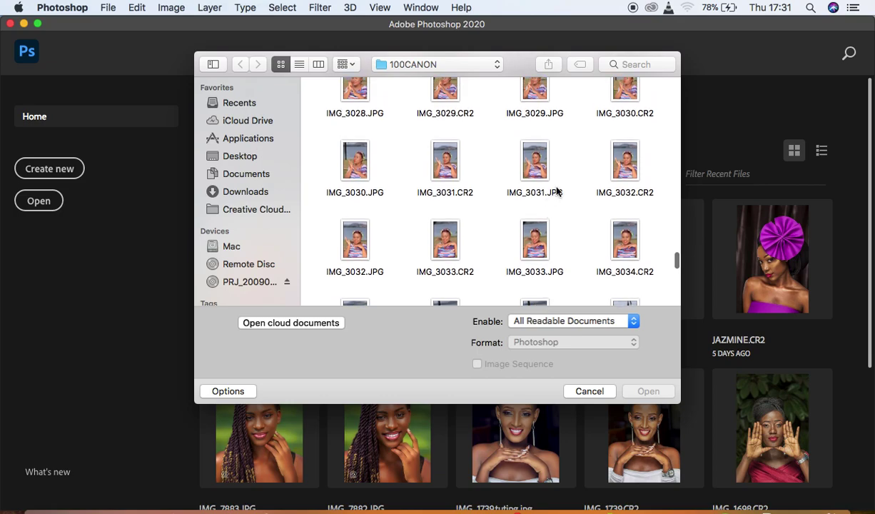
pyautogui.scroll(5, 557, 191)
pyautogui.scroll(4, 558, 192)
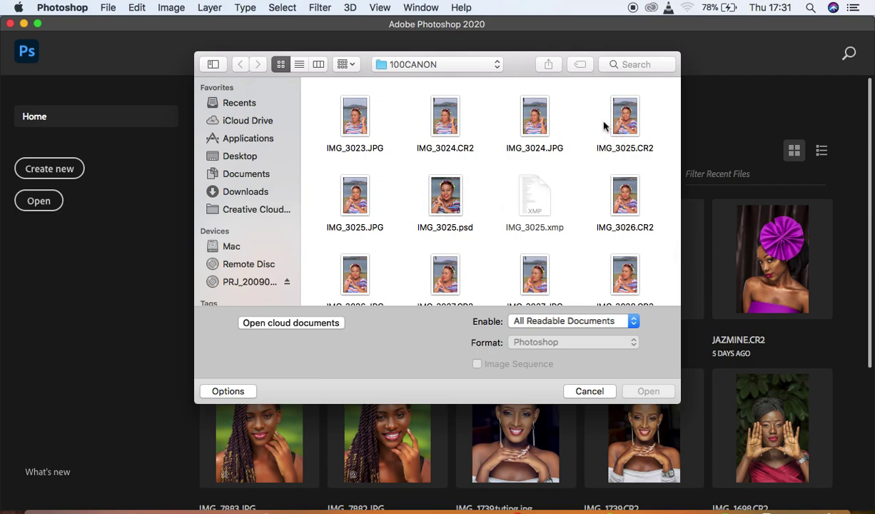
pyautogui.click(625, 125)
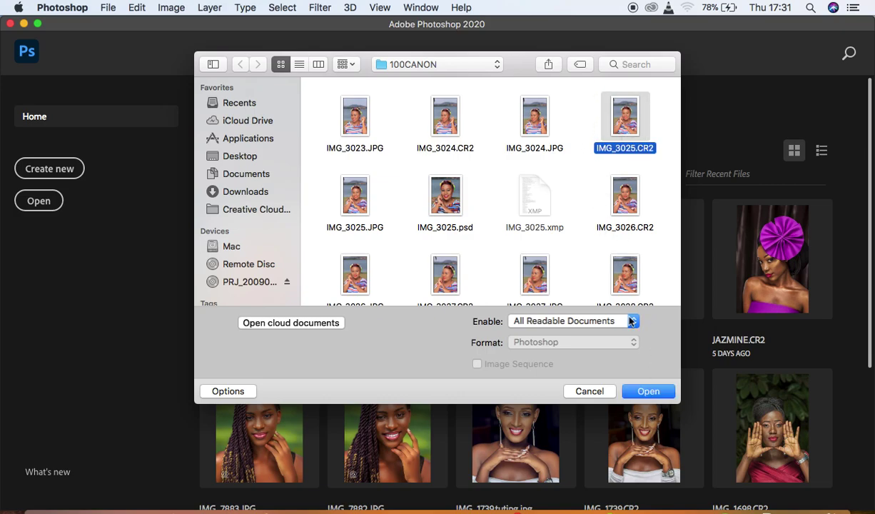
pyautogui.click(647, 389)
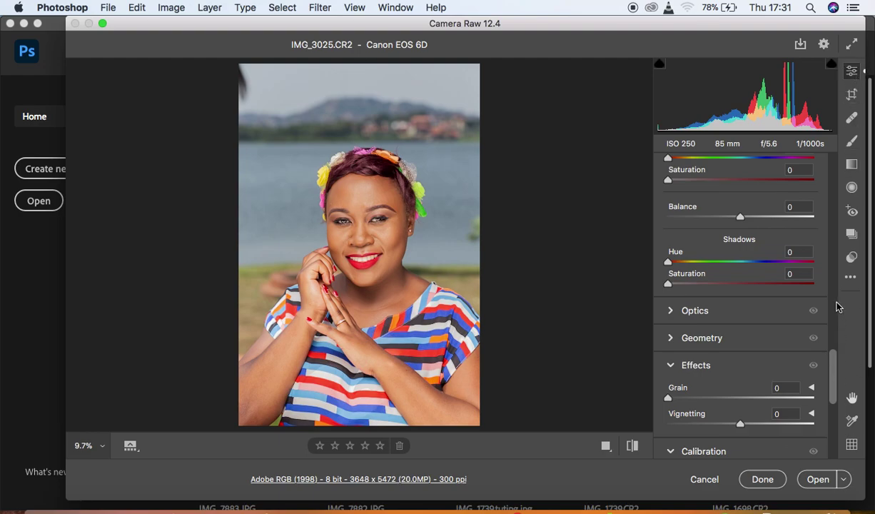
# Step: Reset the photo's raw development settings to default
pyautogui.moveTo(832, 370); pyautogui.dragTo(843, 163)
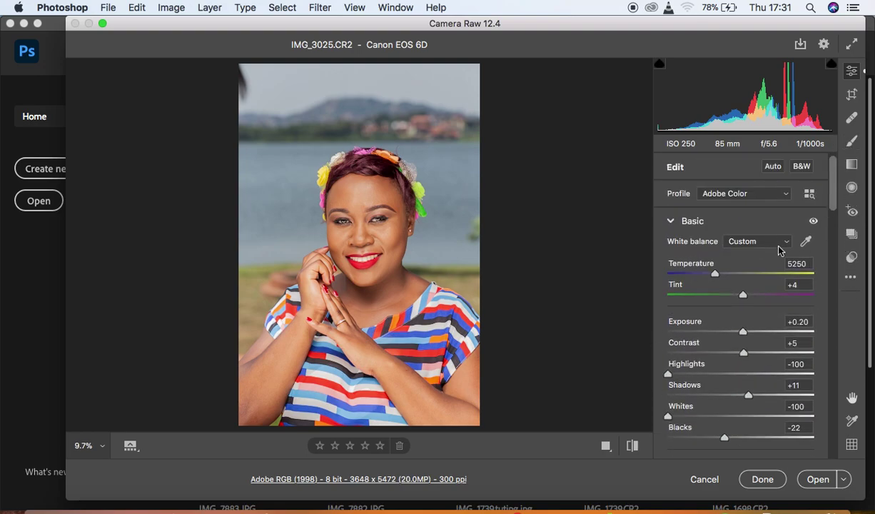
pyautogui.click(851, 276)
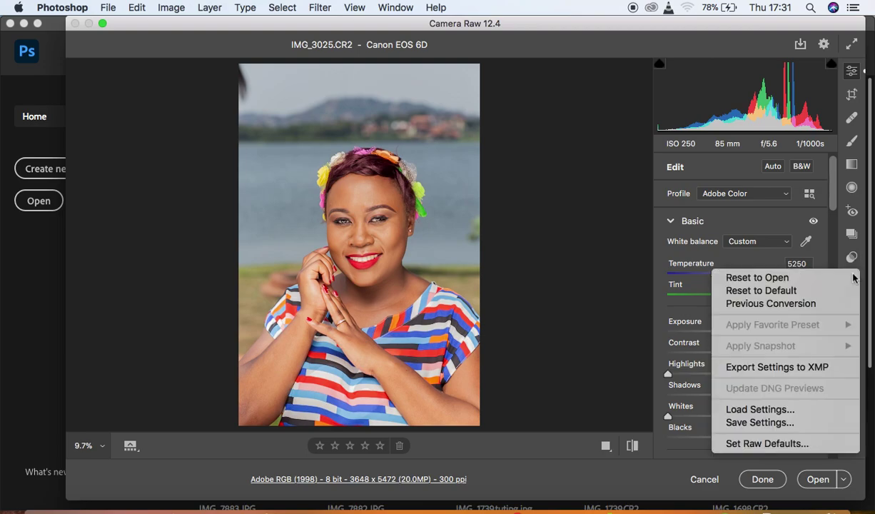
pyautogui.click(785, 291)
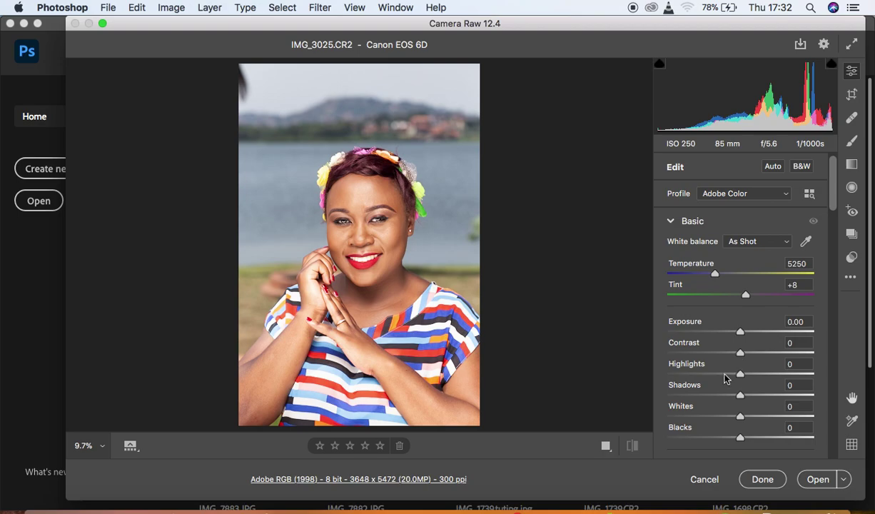
# Step: Set the raw tone adjustments to Highlights -100, Whites -68, Blacks -20, Shadows +13 and Contrast +5
pyautogui.moveTo(720, 377); pyautogui.dragTo(670, 374)
pyautogui.moveTo(708, 416); pyautogui.dragTo(690, 416)
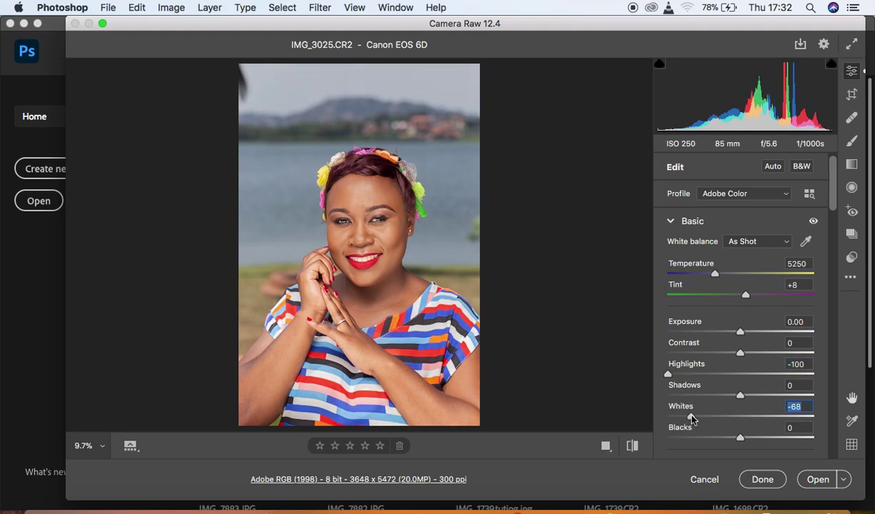
pyautogui.moveTo(739, 437); pyautogui.dragTo(726, 439)
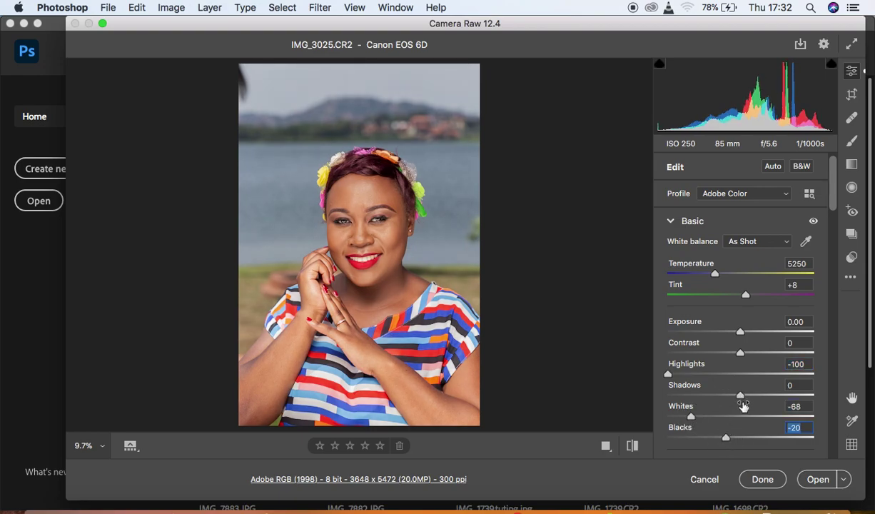
pyautogui.moveTo(749, 397); pyautogui.dragTo(750, 396)
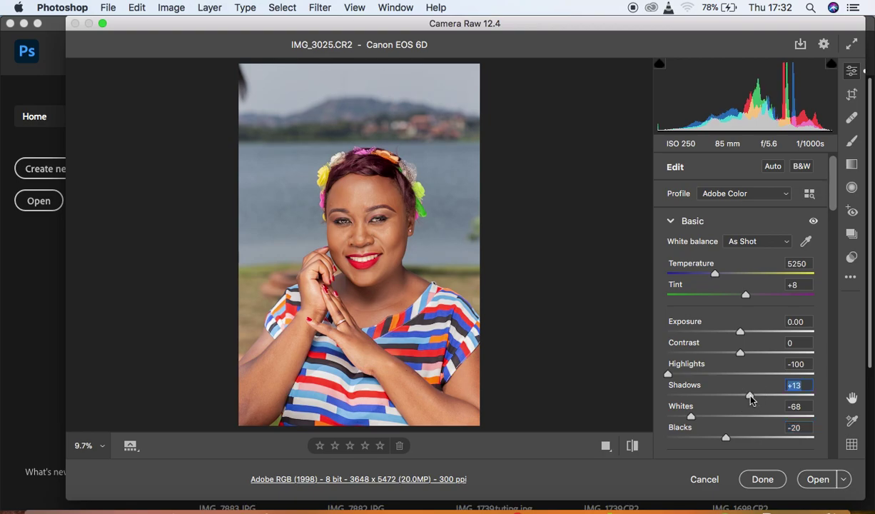
pyautogui.moveTo(739, 354); pyautogui.dragTo(744, 354)
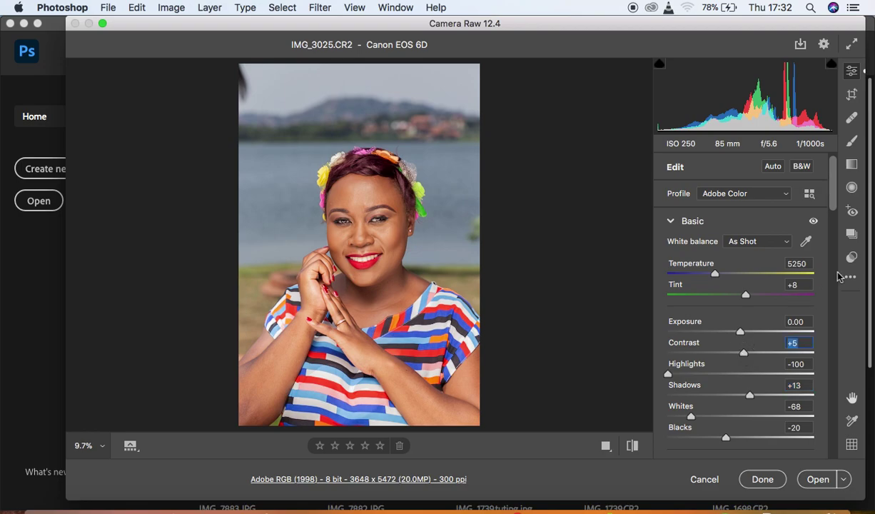
# Step: Set the photo's Tint to -1 and open the developed image in the main Photoshop editor
pyautogui.moveTo(748, 299); pyautogui.dragTo(746, 300)
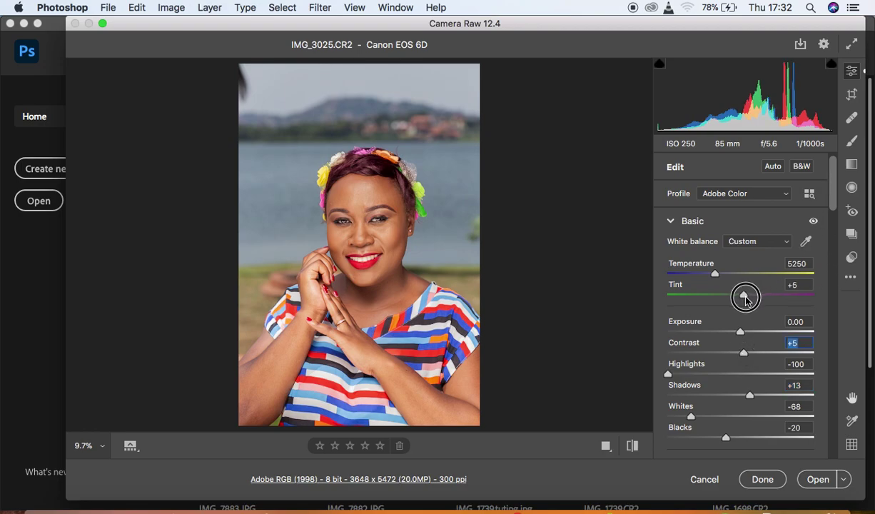
pyautogui.moveTo(746, 300); pyautogui.dragTo(744, 300)
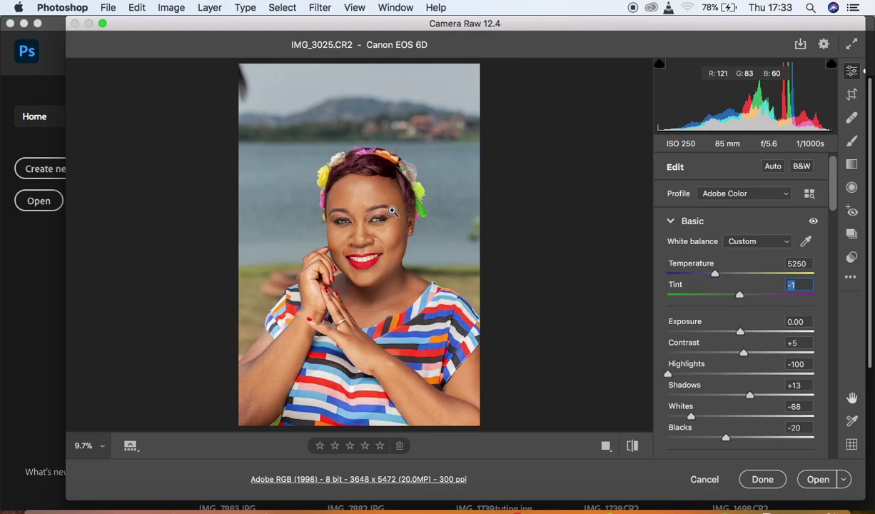
pyautogui.click(812, 480)
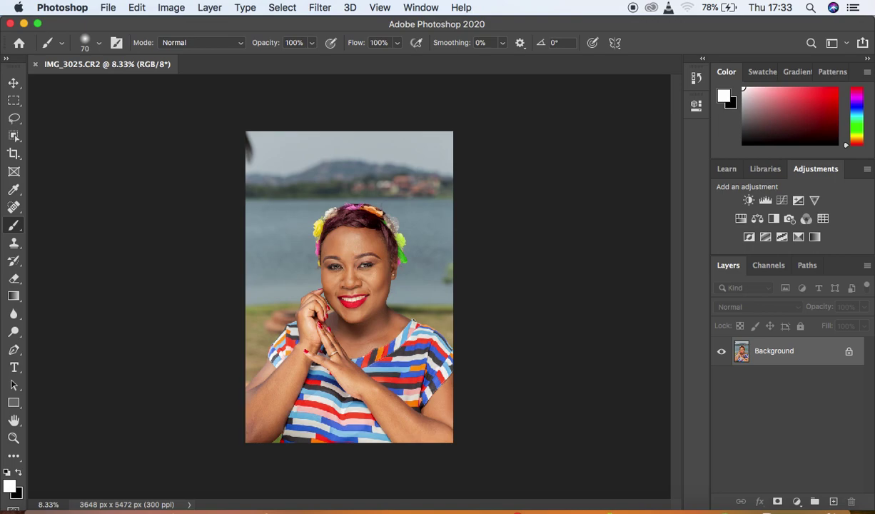
# Step: Crop the portrait at a 4:5 (8:10) ratio more tightly around the woman, to about 3204 x 4006 px
pyautogui.click(13, 154)
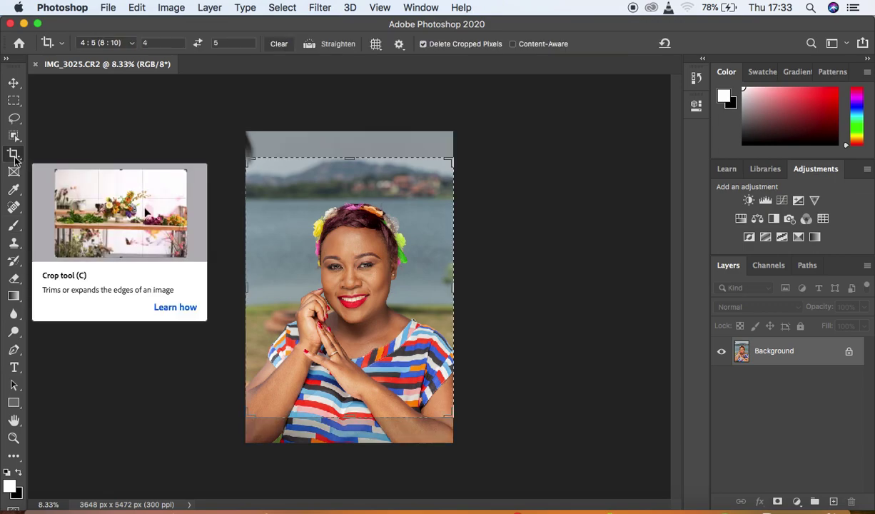
pyautogui.click(121, 43)
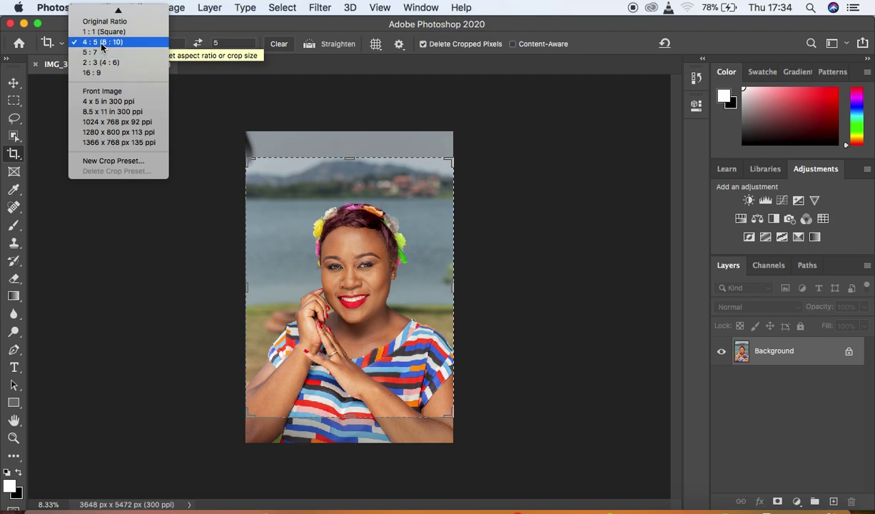
pyautogui.click(102, 43)
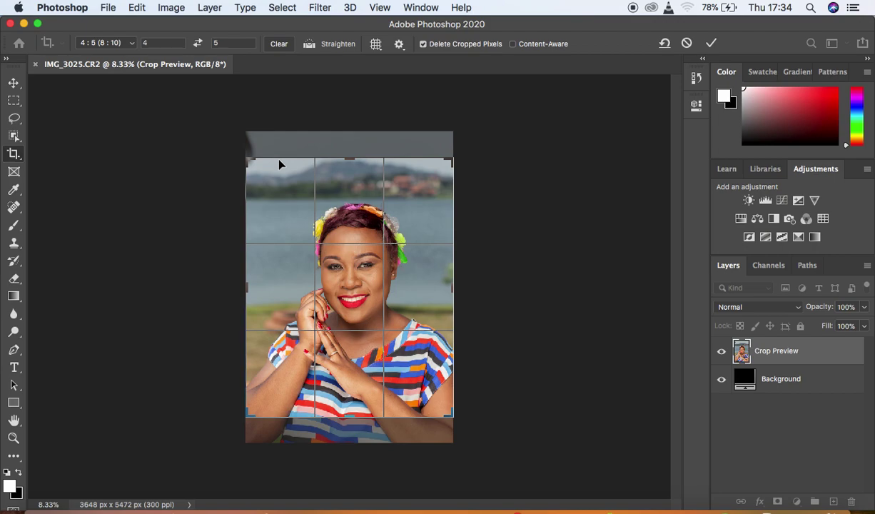
pyautogui.moveTo(248, 152); pyautogui.dragTo(258, 173)
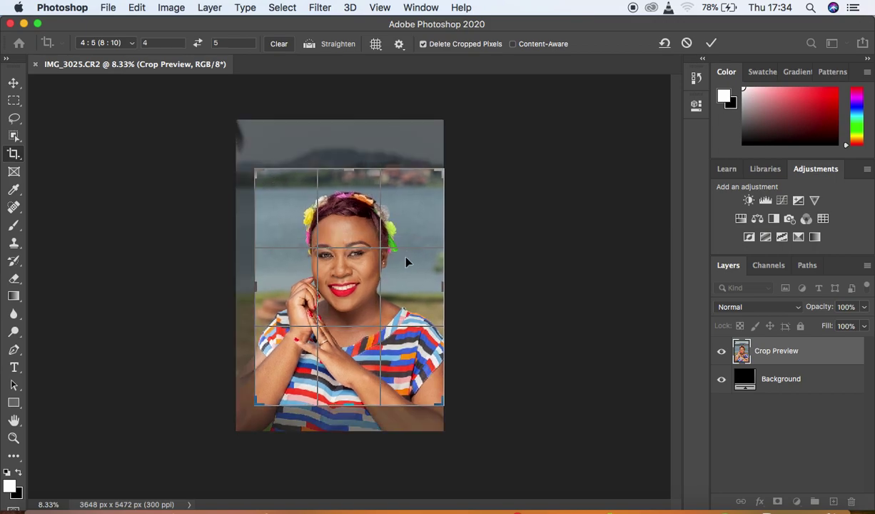
pyautogui.click(401, 296)
pyautogui.moveTo(443, 172); pyautogui.dragTo(437, 177)
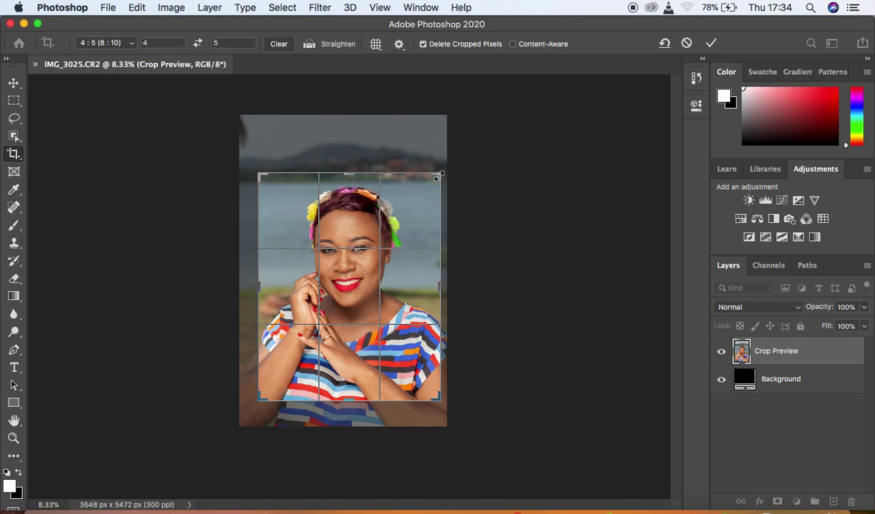
pyautogui.press('Return')
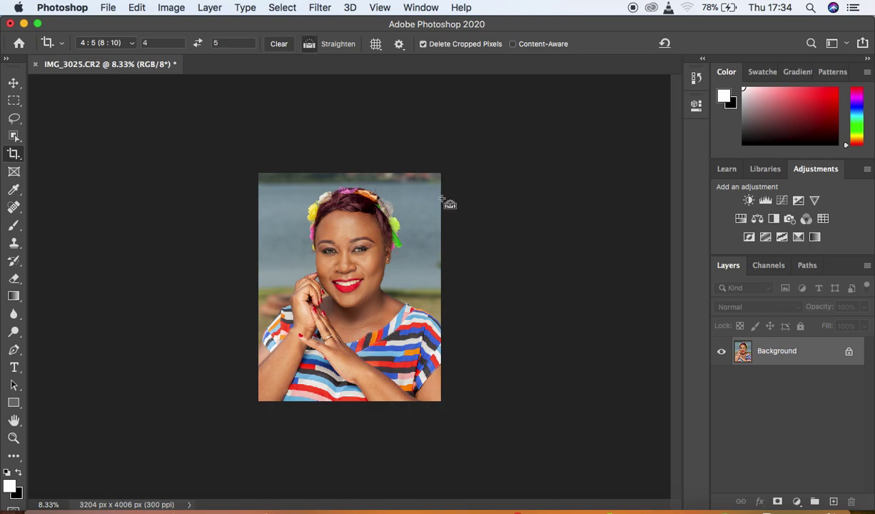
# Step: Add a new empty layer above the Background layer
pyautogui.press('super+equal')
pyautogui.press('super+equal')
pyautogui.press('super+equal')
pyautogui.press('super+minus')
pyautogui.press('super+minus')
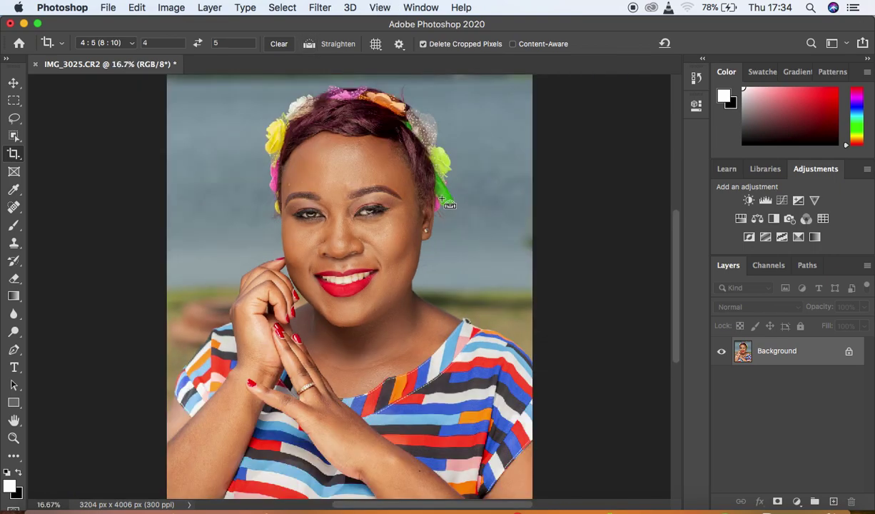
pyautogui.press('super+equal')
pyautogui.click(832, 502)
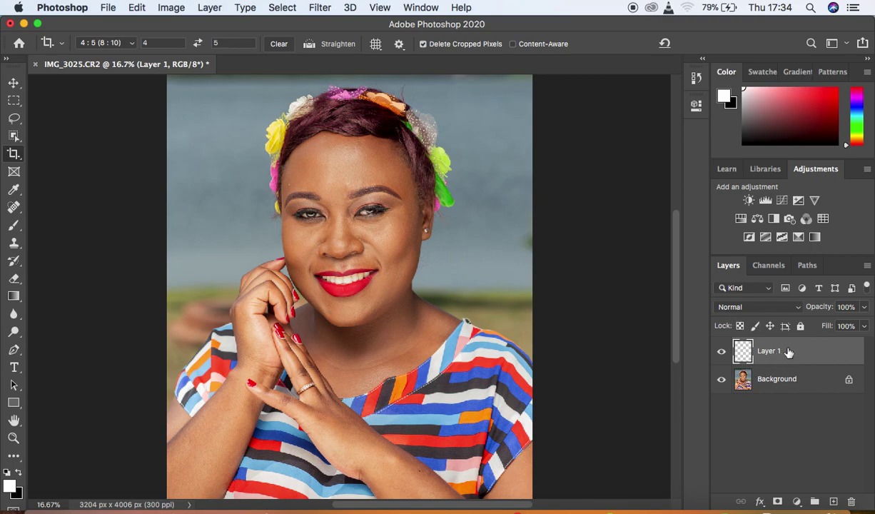
# Step: Choose the Spot Healing Brush tool and rename the new empty layer as blemishes
pyautogui.click(14, 209)
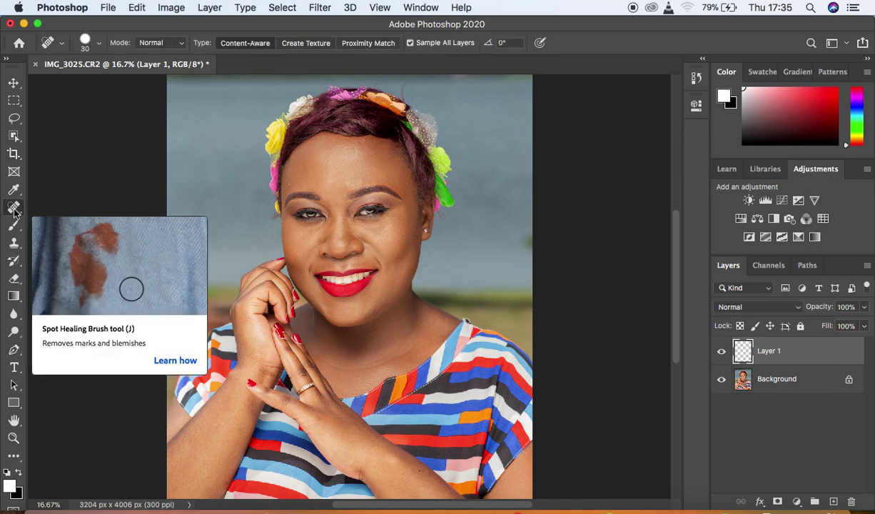
pyautogui.rightClick(15, 212)
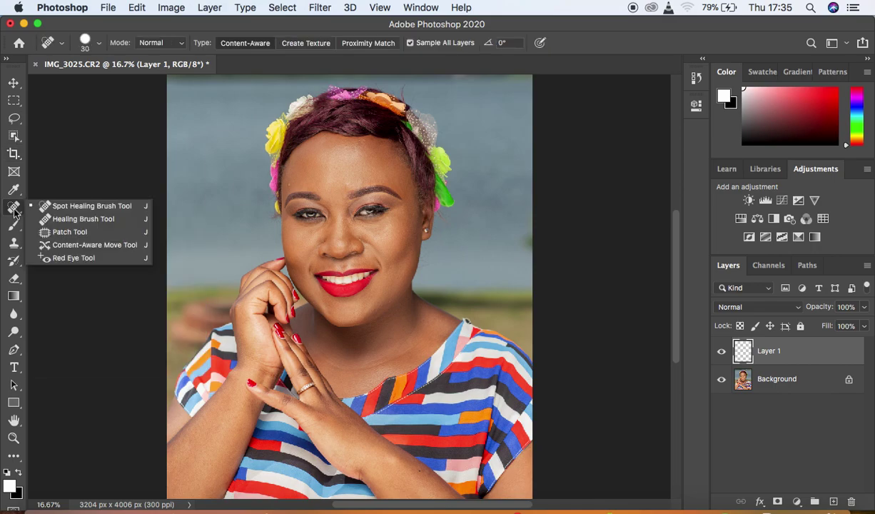
pyautogui.click(73, 205)
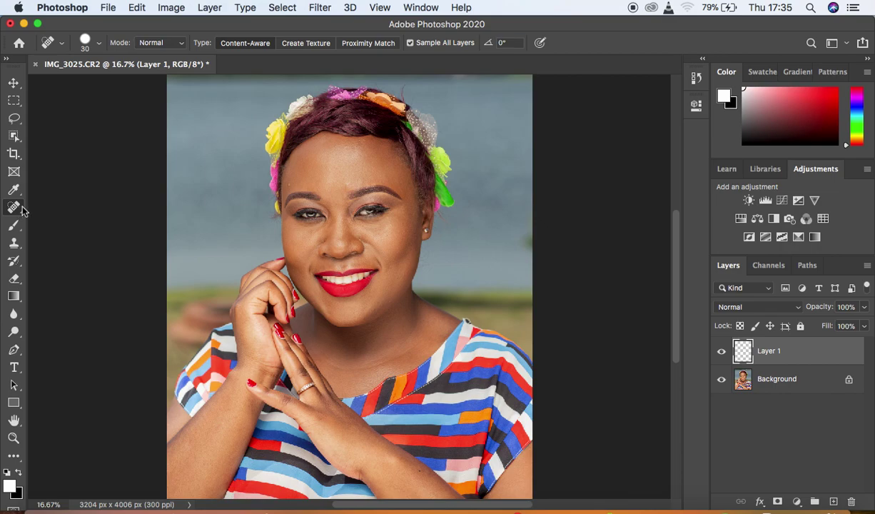
pyautogui.doubleClick(774, 351)
pyautogui.write('blemishes')
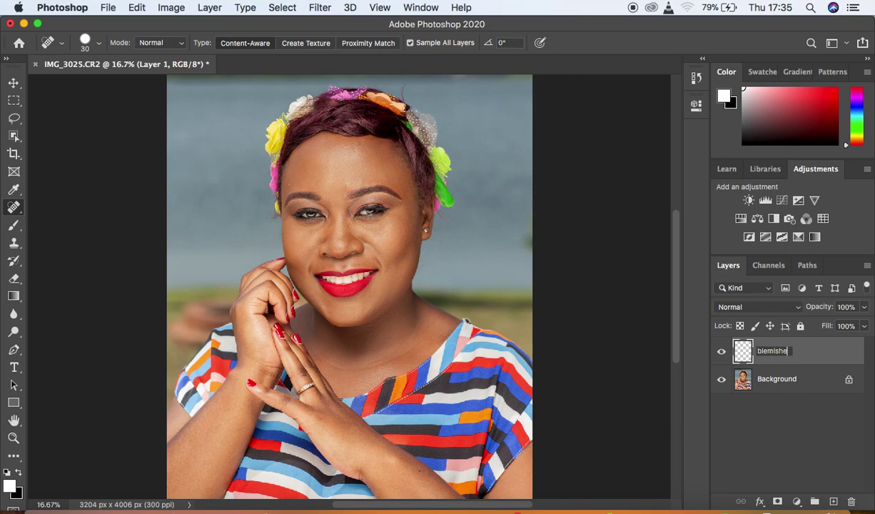
pyautogui.press('Return')
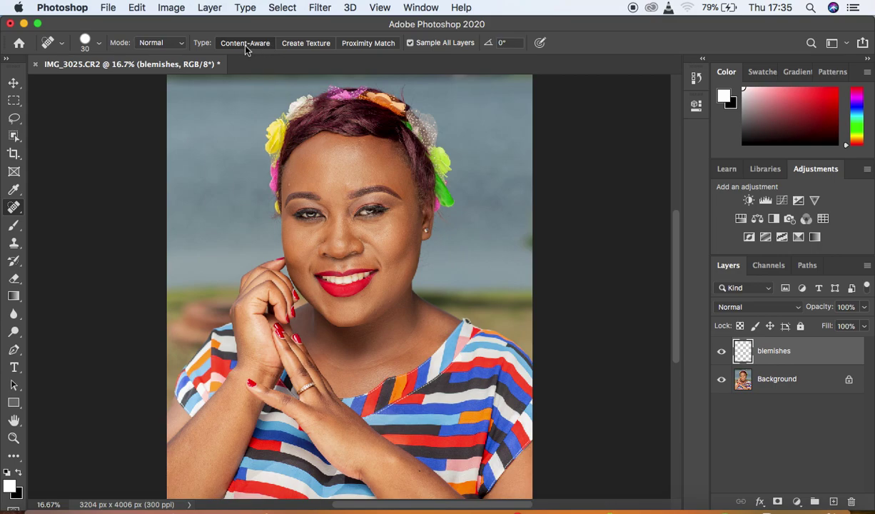
# Step: Set the Spot Healing Brush to Normal mode with Sample All Layers enabled
pyautogui.click(179, 46)
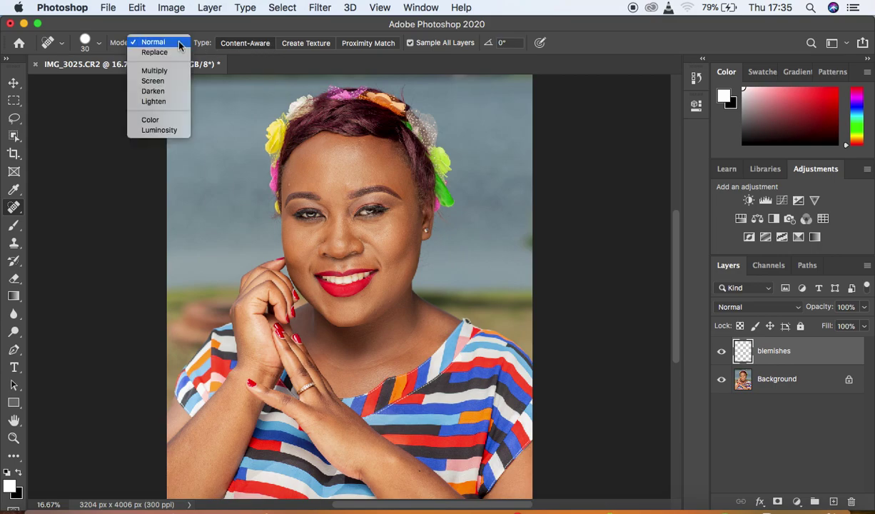
pyautogui.click(173, 43)
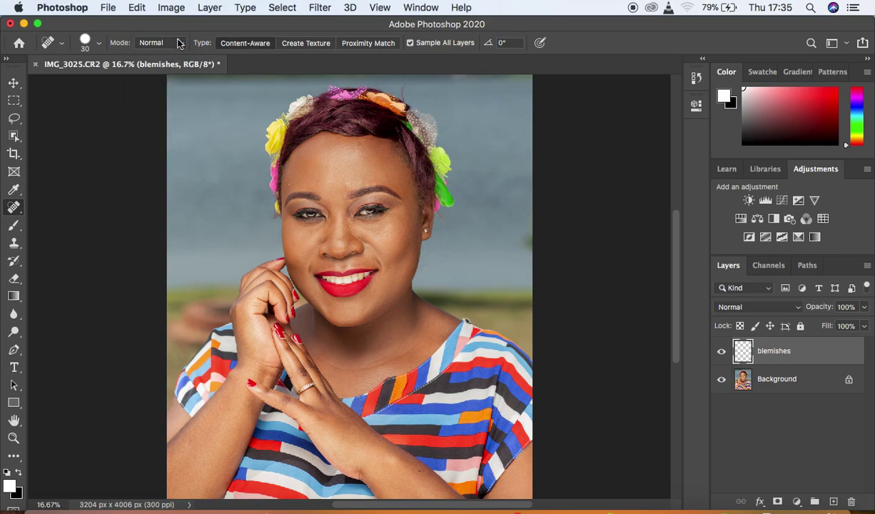
pyautogui.click(410, 43)
pyautogui.click(410, 43)
# Step: Set the Spot Healing Brush size to 20 and heal the spots on the lower lip and the cheek beside the mouth
pyautogui.press('super+equal')
pyautogui.press('super+equal')
pyautogui.press('super+equal')
pyautogui.press('super+equal')
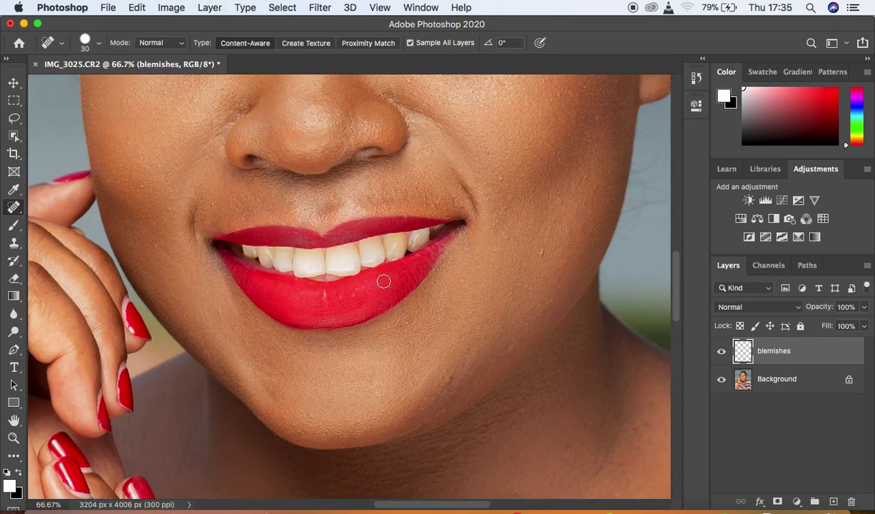
pyautogui.press('[')
pyautogui.press('[')
pyautogui.press(']')
pyautogui.click(328, 299)
pyautogui.click(327, 295)
pyautogui.moveTo(541, 252); pyautogui.dragTo(548, 248)
pyautogui.click(550, 250)
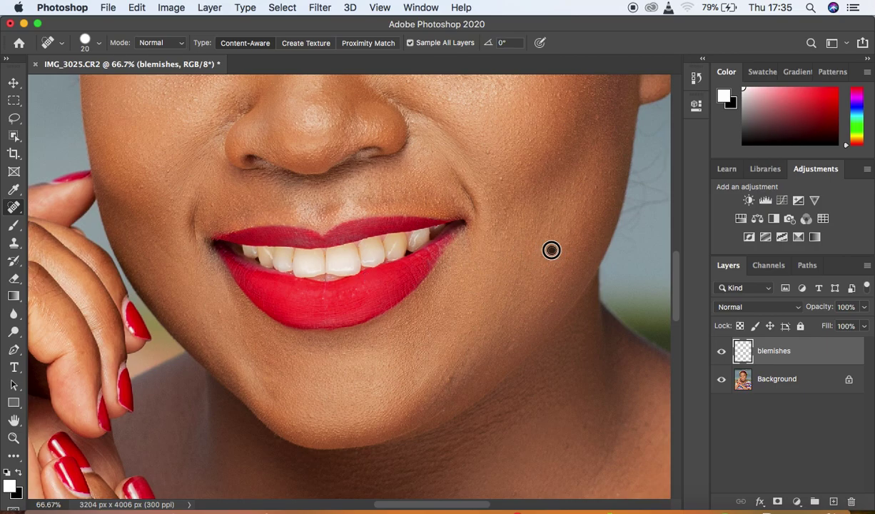
# Step: Heal the spots along the jaw, under the chin and on both cheeks, undoing the last stroke beside the nose
pyautogui.click(551, 300)
pyautogui.moveTo(514, 343); pyautogui.dragTo(498, 366)
pyautogui.click(452, 380)
pyautogui.click(469, 360)
pyautogui.click(500, 178)
pyautogui.click(189, 101)
pyautogui.click(247, 108)
pyautogui.click(237, 112)
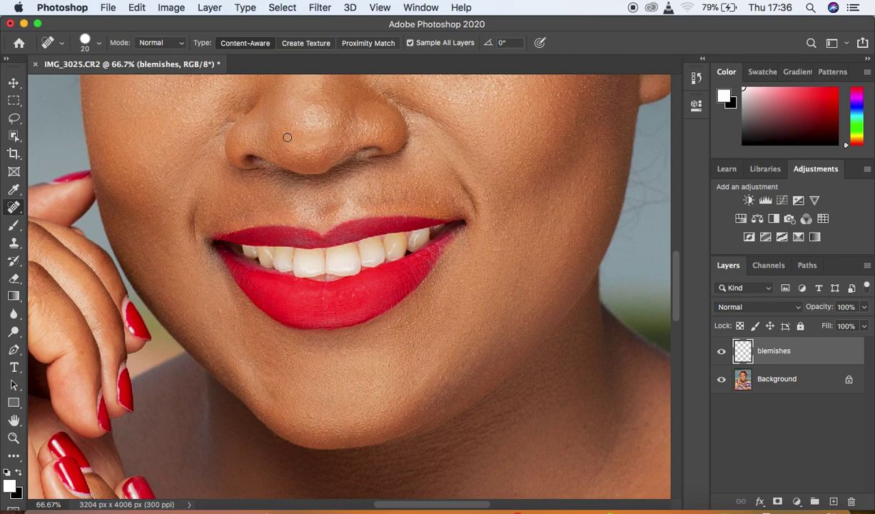
pyautogui.press('super+z')
pyautogui.click(590, 181)
pyautogui.click(583, 174)
# Step: Heal the spots near the outer corner of the eye on the earring side and on the temple above its brow
pyautogui.moveTo(675, 276); pyautogui.dragTo(676, 232)
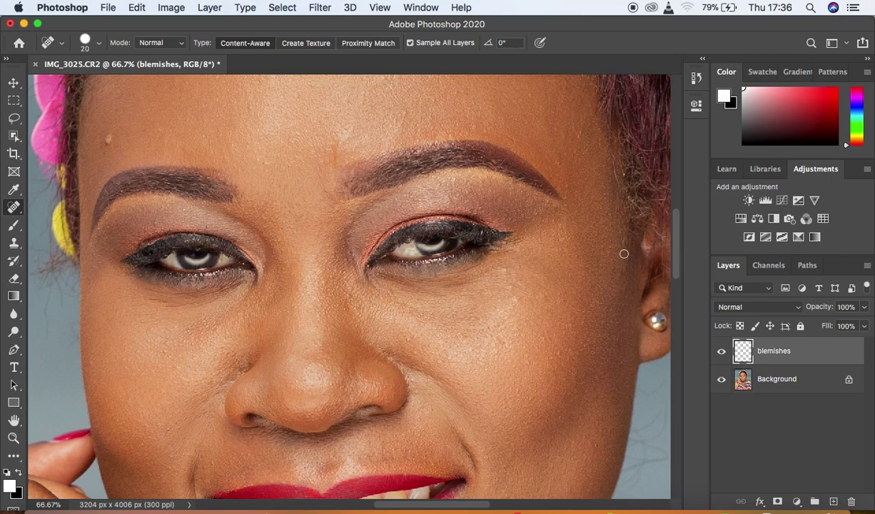
pyautogui.click(513, 293)
pyautogui.click(503, 272)
pyautogui.click(580, 136)
pyautogui.moveTo(586, 135); pyautogui.dragTo(573, 135)
pyautogui.click(557, 162)
pyautogui.click(552, 124)
# Step: Heal the bump on the other temple and the spots above and between the eyebrows and beside the nostril
pyautogui.click(106, 140)
pyautogui.click(110, 140)
pyautogui.moveTo(105, 150); pyautogui.dragTo(105, 140)
pyautogui.moveTo(184, 154); pyautogui.dragTo(181, 149)
pyautogui.moveTo(266, 162); pyautogui.dragTo(275, 162)
pyautogui.moveTo(334, 159)
pyautogui.mouseDown()
pyautogui.moveTo(342, 129)
pyautogui.moveTo(334, 148)
pyautogui.mouseUp()
pyautogui.click(334, 156)
pyautogui.click(413, 354)
# Step: Heal the marks below the hairline, across the forehead and beside the outer corner of the eye
pyautogui.moveTo(676, 257); pyautogui.dragTo(675, 220)
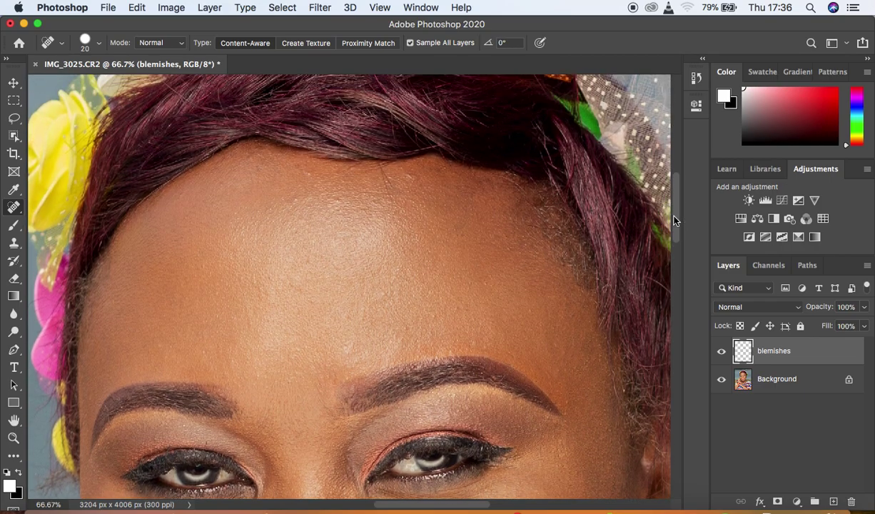
pyautogui.moveTo(410, 176)
pyautogui.mouseDown()
pyautogui.moveTo(384, 176)
pyautogui.moveTo(385, 168)
pyautogui.mouseUp()
pyautogui.click(390, 189)
pyautogui.moveTo(278, 272)
pyautogui.mouseDown()
pyautogui.moveTo(290, 285)
pyautogui.moveTo(245, 270)
pyautogui.mouseUp()
pyautogui.moveTo(513, 440); pyautogui.dragTo(557, 425)
# Step: Heal the spots on the chin, above and below the lips, and on the cheek and jaw nearest the hands
pyautogui.moveTo(674, 236); pyautogui.dragTo(678, 327)
pyautogui.moveTo(291, 283); pyautogui.dragTo(278, 273)
pyautogui.click(223, 249)
pyautogui.click(212, 237)
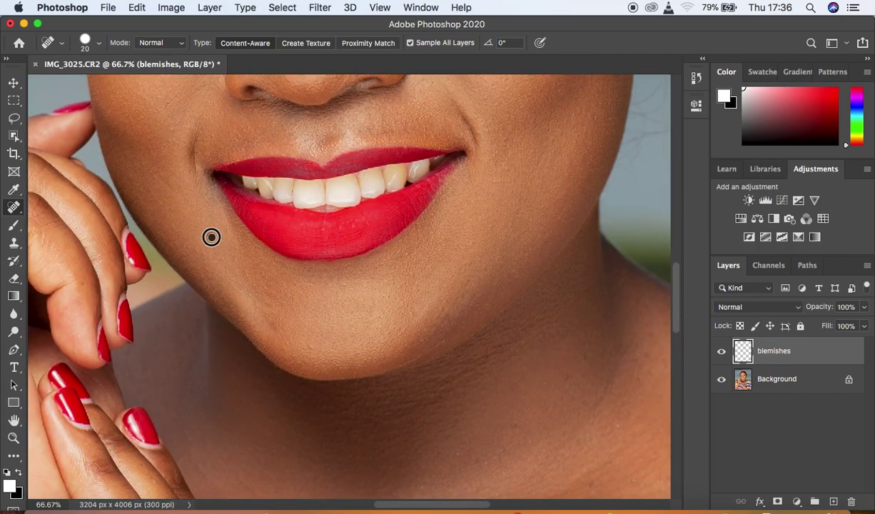
pyautogui.click(239, 140)
pyautogui.click(211, 131)
pyautogui.click(173, 135)
pyautogui.click(172, 144)
pyautogui.click(169, 104)
pyautogui.click(264, 264)
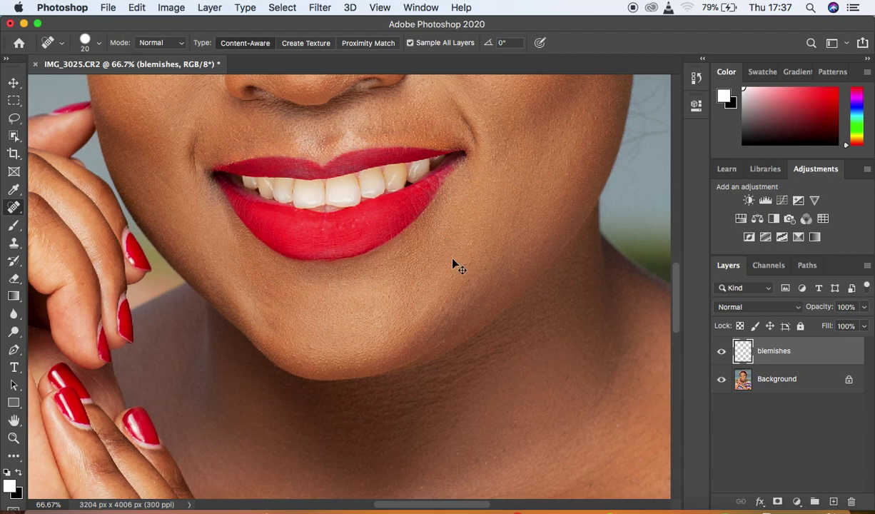
# Step: Heal the spots on the upper chest near the neckline of the top
pyautogui.press('super+minus')
pyautogui.press('super+minus')
pyautogui.click(471, 395)
pyautogui.click(472, 386)
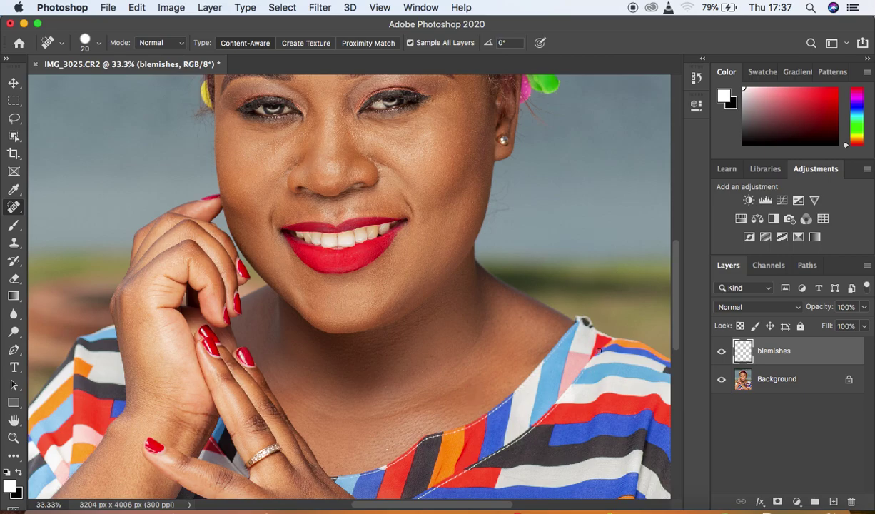
# Step: Compare the whole portrait with and without the blemishes layer
pyautogui.press('super+minus')
pyautogui.press('super+minus')
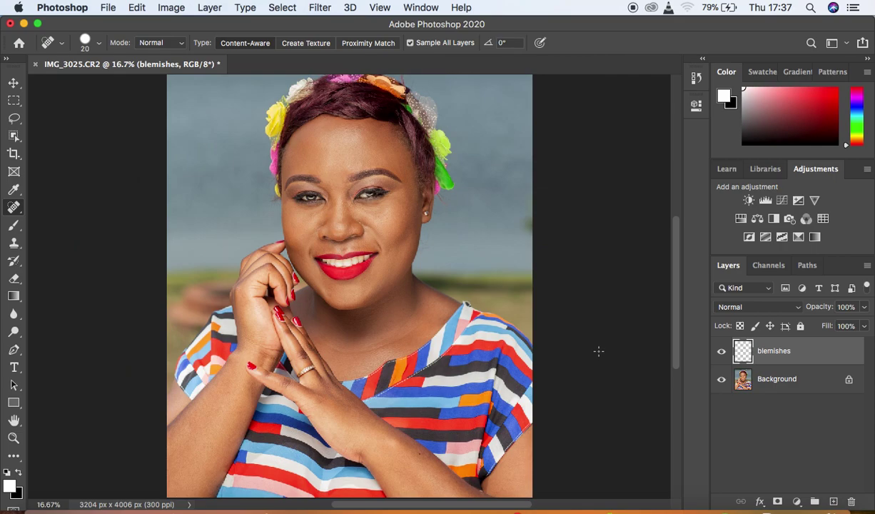
pyautogui.click(721, 353)
pyautogui.click(720, 353)
pyautogui.click(721, 354)
pyautogui.click(721, 353)
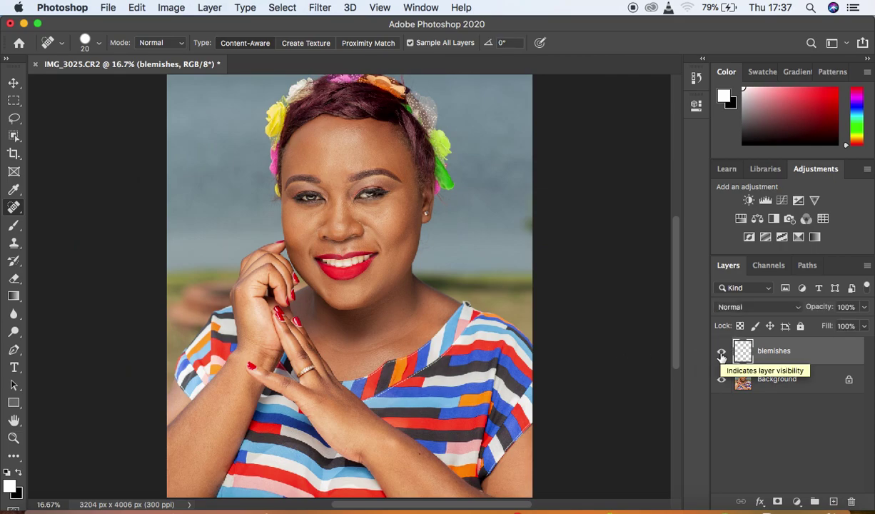
# Step: Merge the blemishes layer and the Background layer into a single layer
pyautogui.keyDown('shift'); pyautogui.click(818, 382); pyautogui.keyUp('shift')
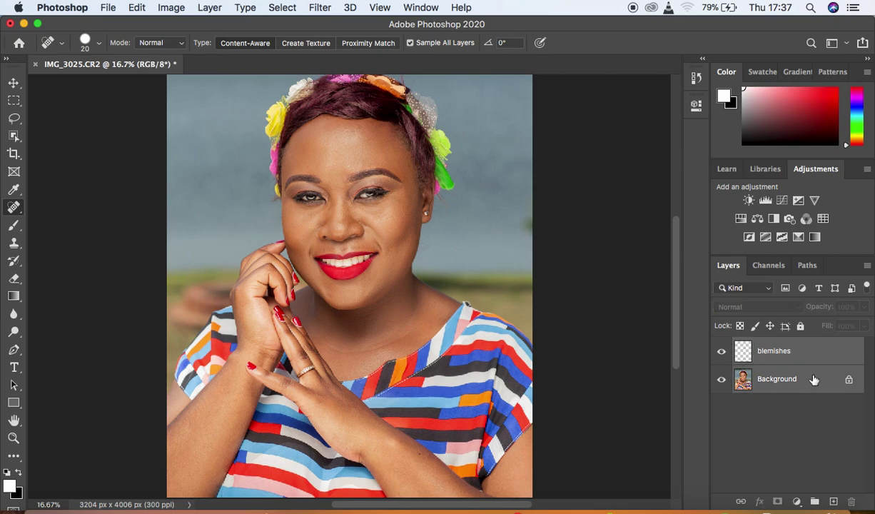
pyautogui.click(813, 355)
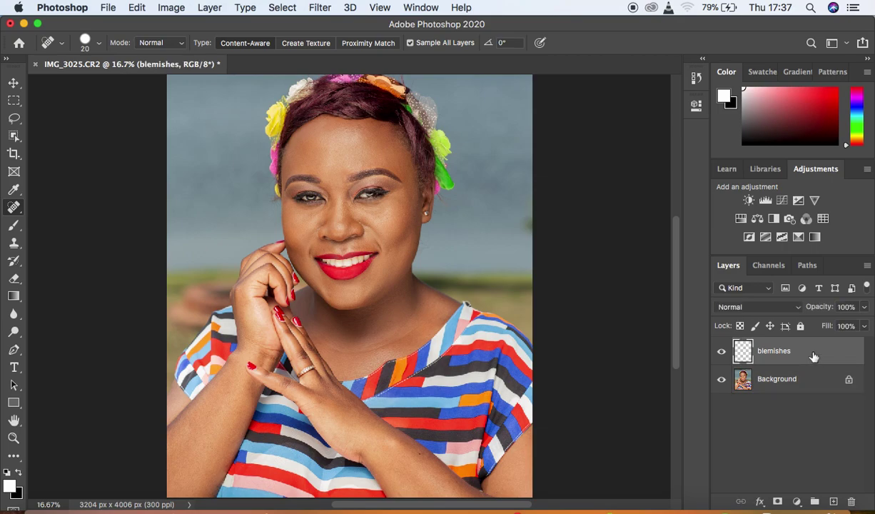
pyautogui.click(215, 10)
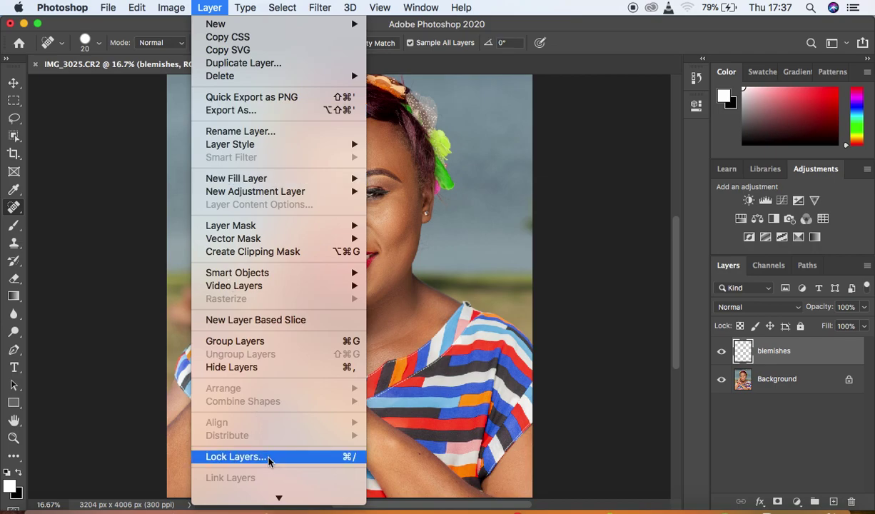
pyautogui.moveTo(278, 497)
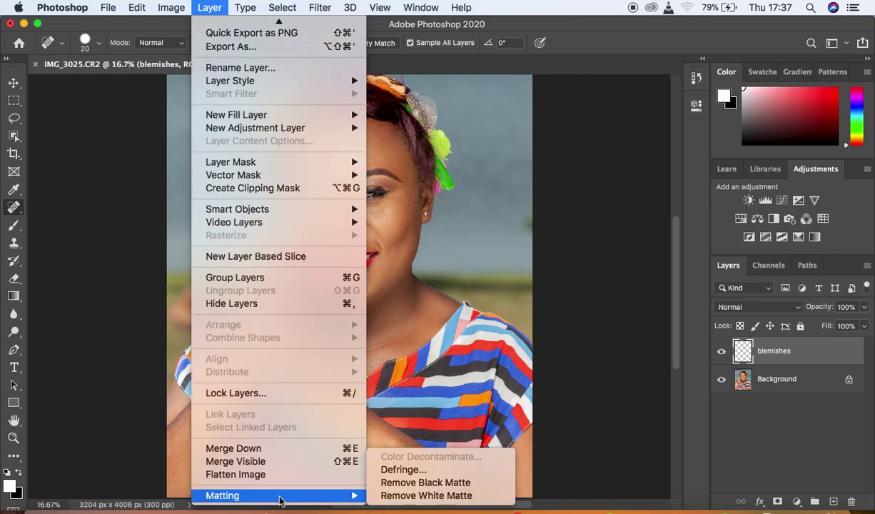
pyautogui.click(257, 467)
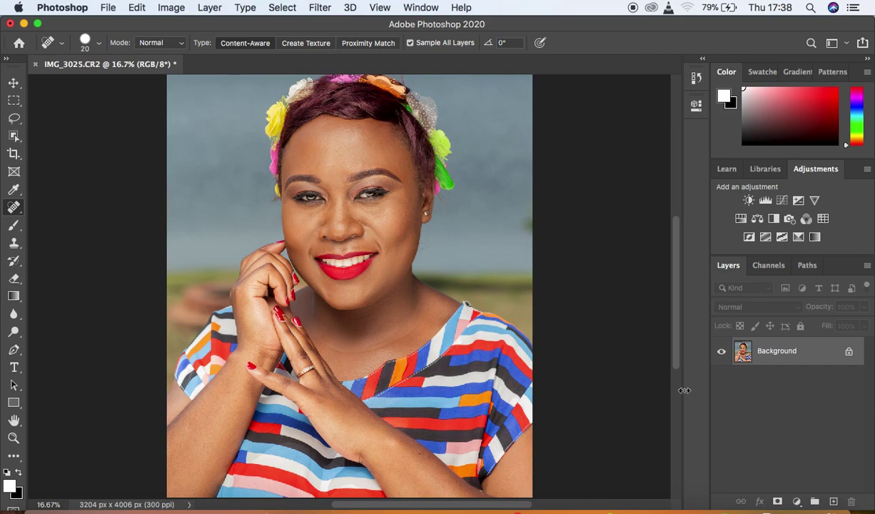
# Step: Duplicate the merged Background layer twice and undo the extra third duplicate
pyautogui.press('super+j')
pyautogui.press('super+j')
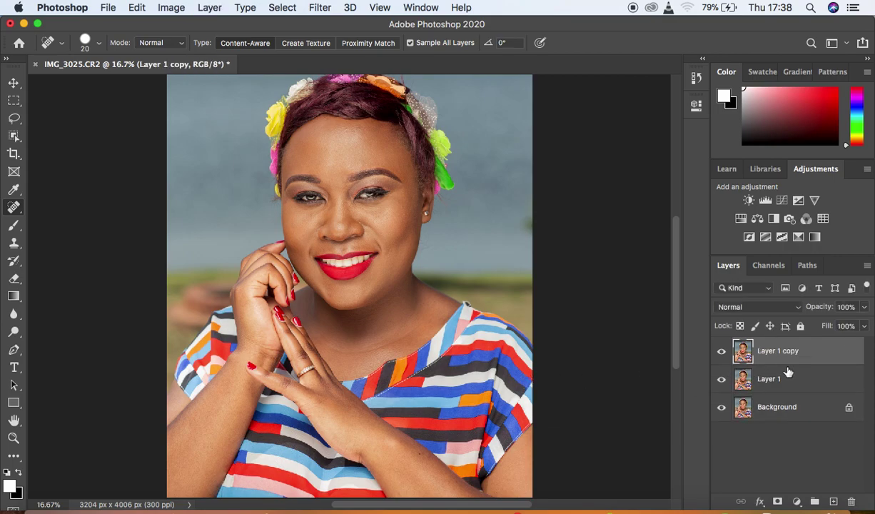
pyautogui.moveTo(808, 364); pyautogui.dragTo(833, 502)
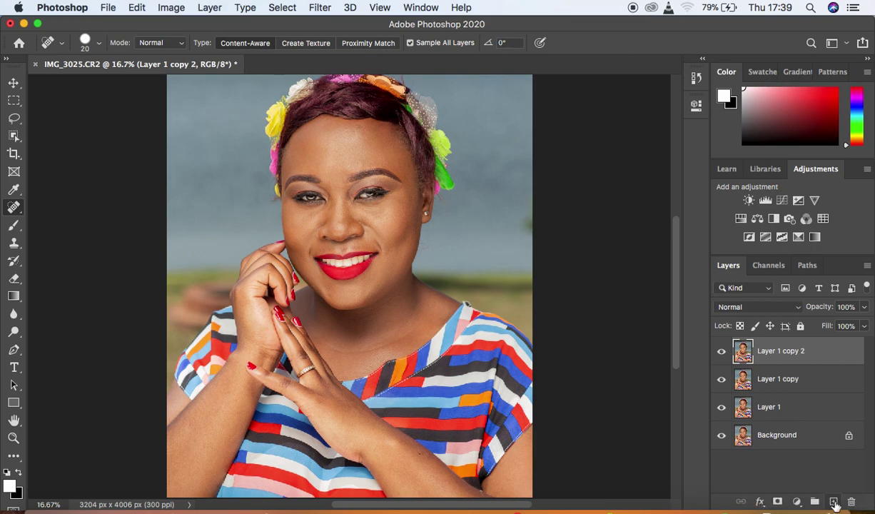
pyautogui.press('super+z')
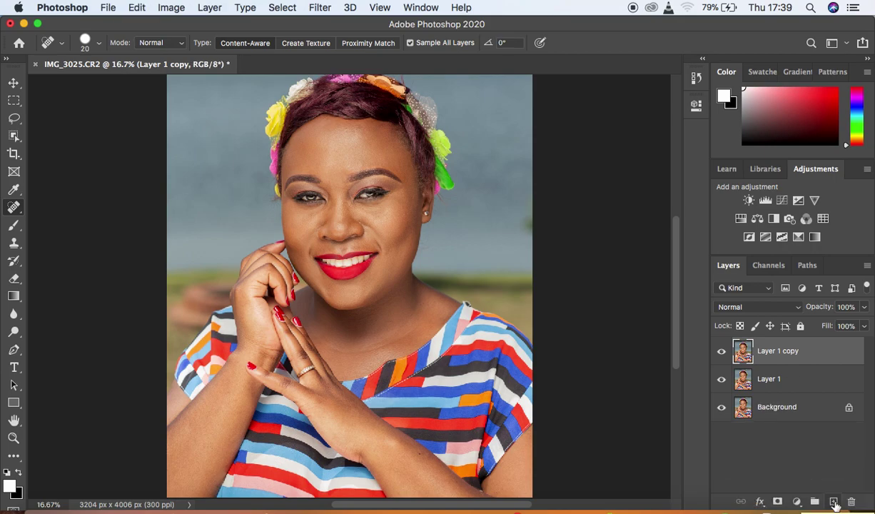
# Step: Rename the lower duplicate layer, directly above Background, as LOW FREQ
pyautogui.doubleClick(769, 380)
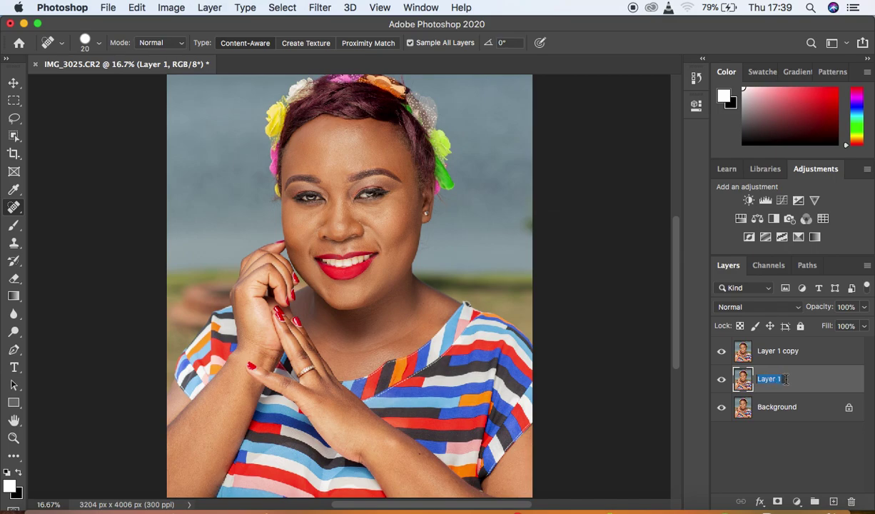
pyautogui.write('LOW FREQ')
pyautogui.press('Return')
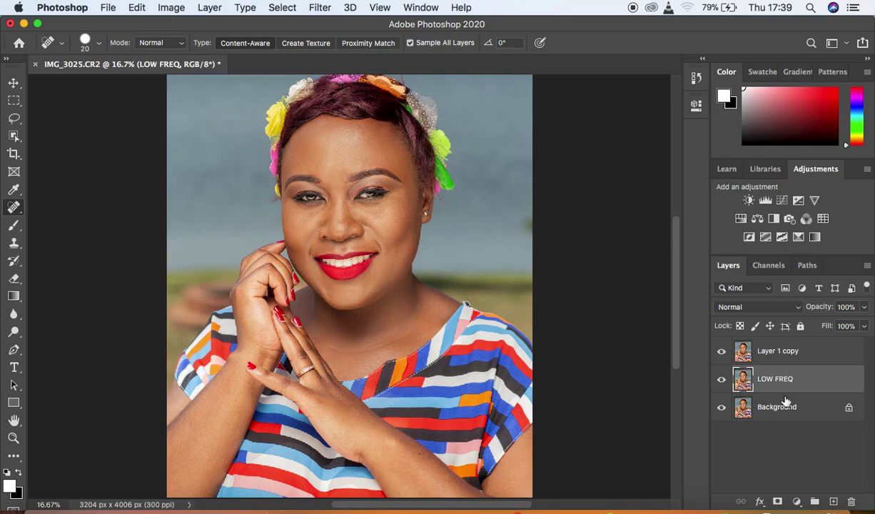
# Step: Rename the uppermost duplicate layer as HIGH FREQ
pyautogui.click(762, 357)
pyautogui.doubleClick(764, 353)
pyautogui.write('HIGH')
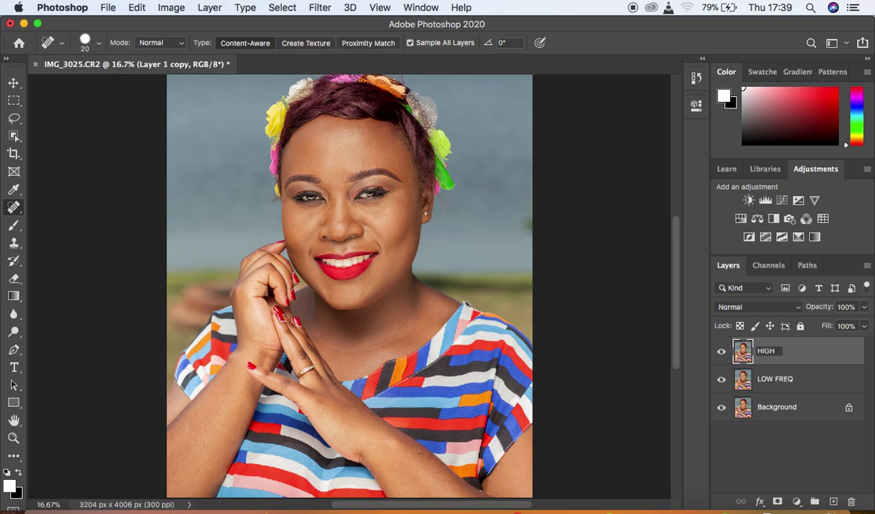
pyautogui.write(' FRE')
pyautogui.write('Q')
pyautogui.press('Return')
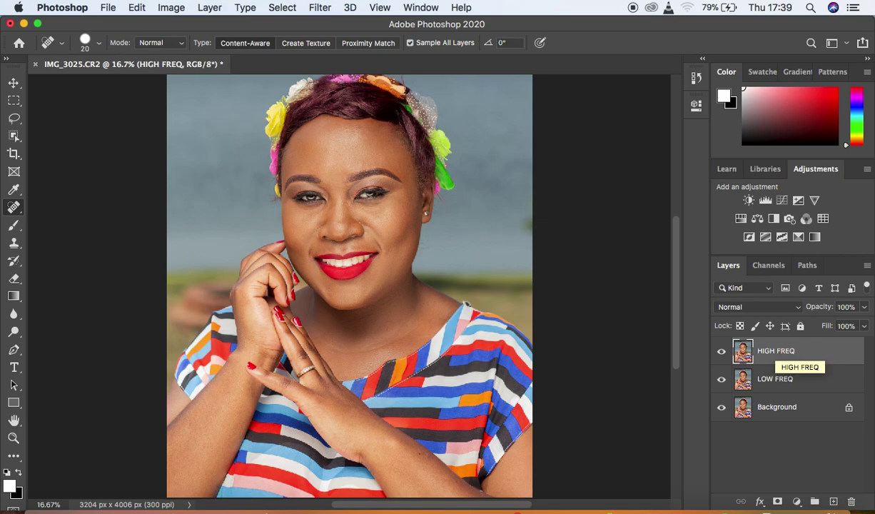
# Step: Hide the HIGH FREQ layer and open the Gaussian Blur filter for the LOW FREQ layer
pyautogui.click(720, 352)
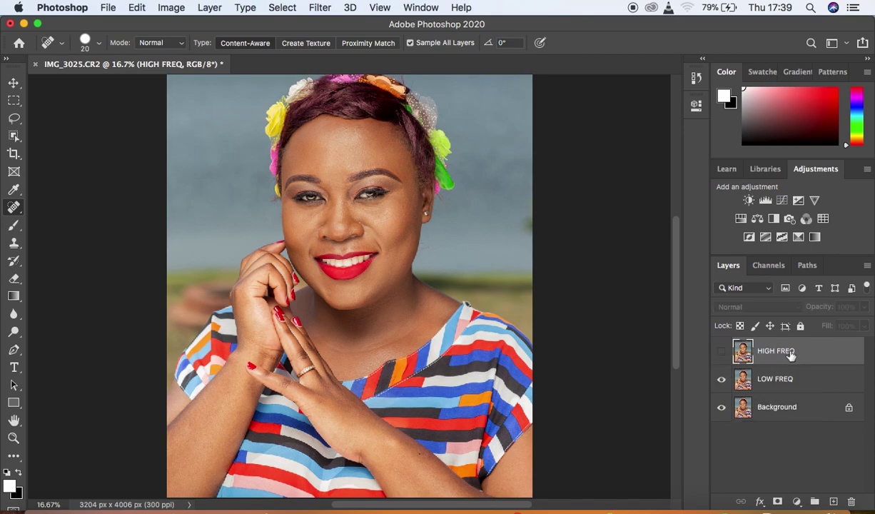
pyautogui.click(818, 383)
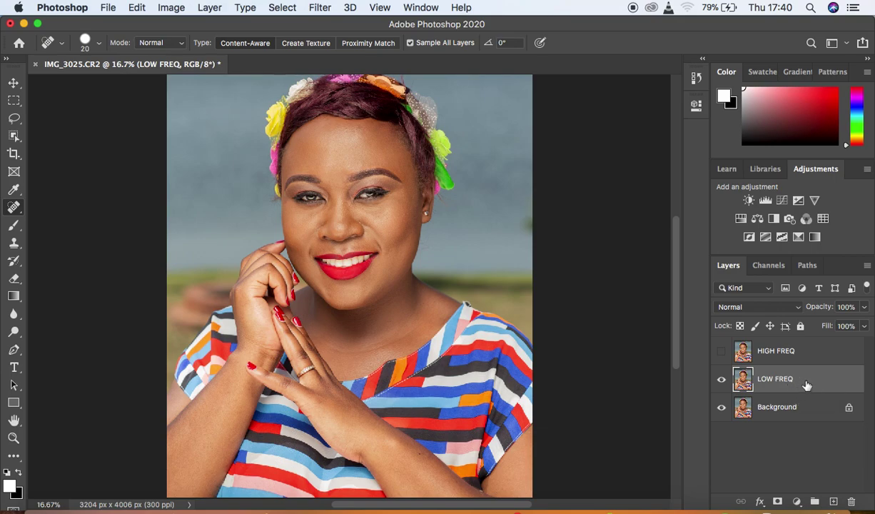
pyautogui.click(319, 8)
pyautogui.moveTo(382, 172)
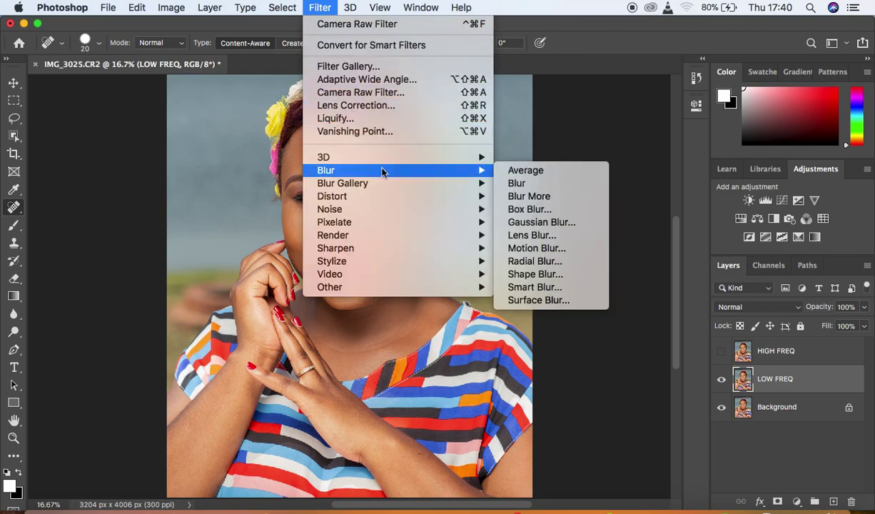
pyautogui.click(539, 222)
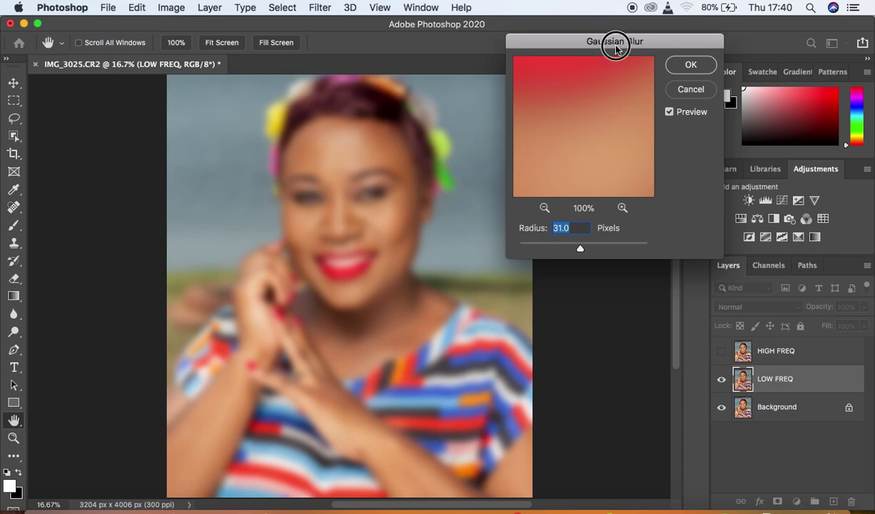
# Step: Preview the Gaussian Blur on the face, trying radii from 0.1 up to 10.1 pixels
pyautogui.moveTo(616, 49); pyautogui.dragTo(638, 40)
pyautogui.moveTo(602, 239); pyautogui.dragTo(529, 244)
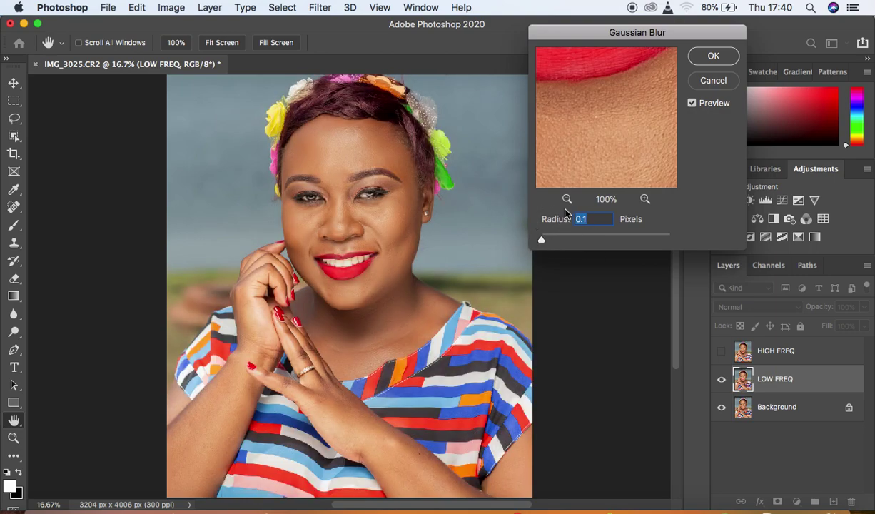
pyautogui.click(566, 200)
pyautogui.click(567, 201)
pyautogui.click(567, 201)
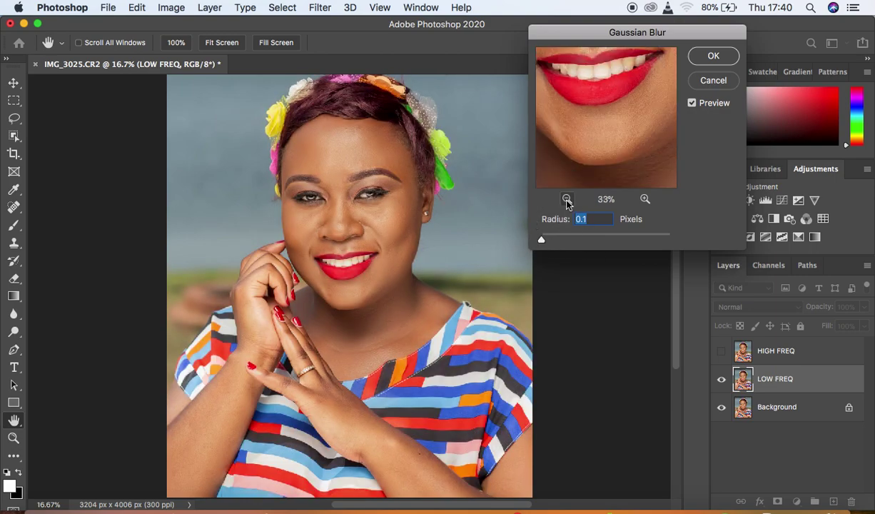
pyautogui.moveTo(605, 96); pyautogui.dragTo(605, 162)
pyautogui.moveTo(619, 125)
pyautogui.mouseDown()
pyautogui.moveTo(623, 174)
pyautogui.moveTo(625, 114)
pyautogui.mouseUp()
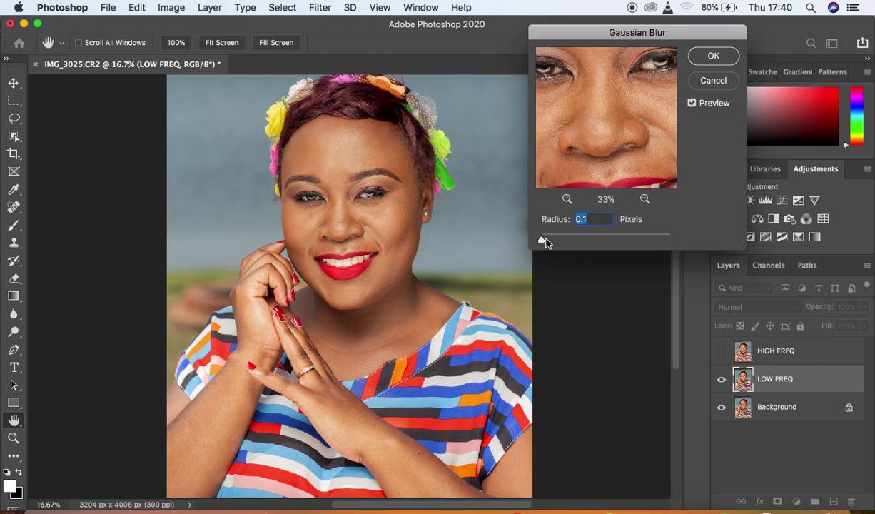
pyautogui.moveTo(541, 240); pyautogui.dragTo(552, 240)
pyautogui.moveTo(553, 240); pyautogui.dragTo(576, 243)
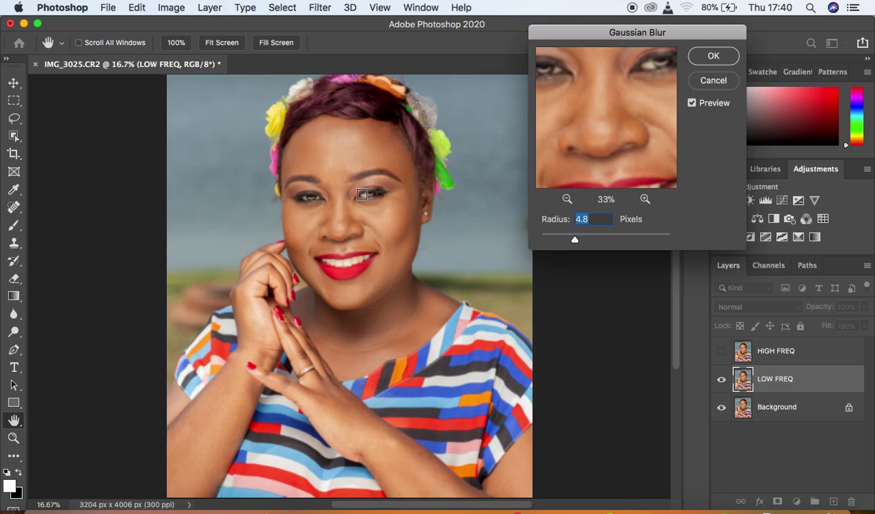
pyautogui.moveTo(574, 240); pyautogui.dragTo(593, 243)
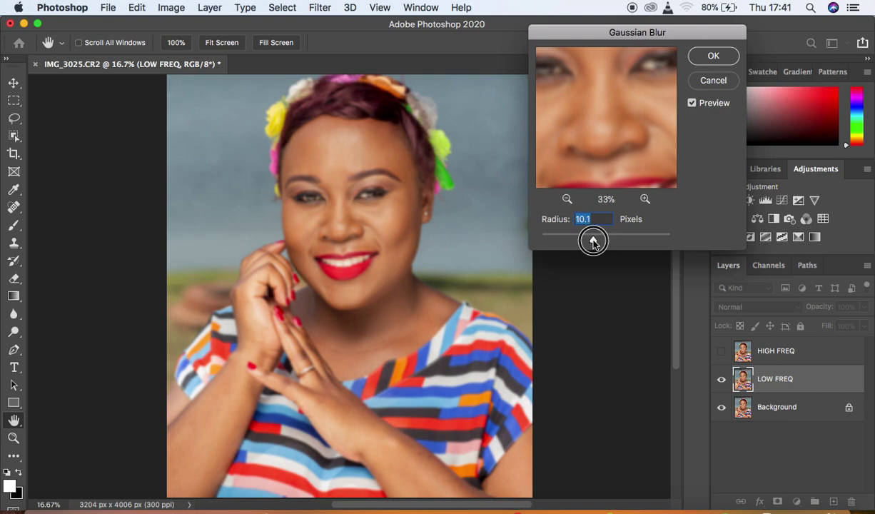
# Step: Set the Gaussian Blur radius to 10 pixels and apply it to the LOW FREQ layer
pyautogui.press('BackSpace')
pyautogui.write('10')
pyautogui.moveTo(620, 146); pyautogui.dragTo(625, 229)
pyautogui.moveTo(609, 120); pyautogui.dragTo(615, 121)
pyautogui.click(703, 58)
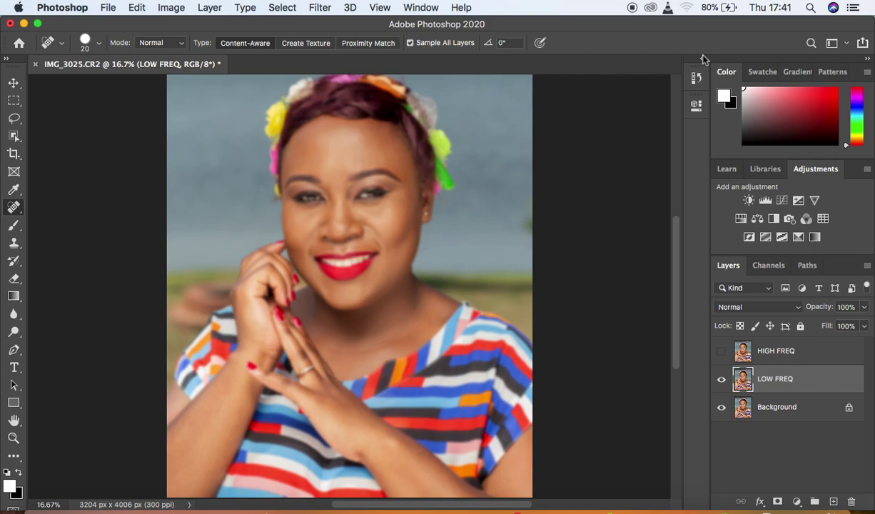
# Step: Select and show the HIGH FREQ layer and open the Apply Image command for it
pyautogui.click(814, 355)
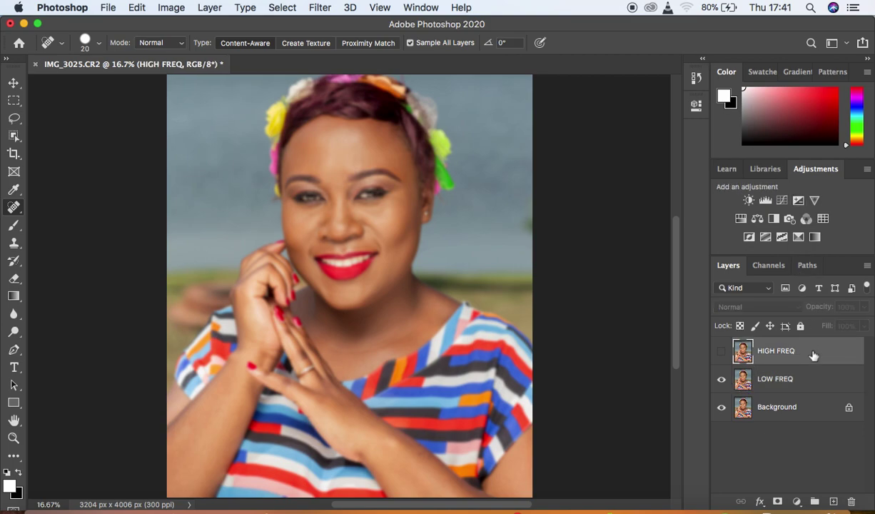
pyautogui.click(720, 351)
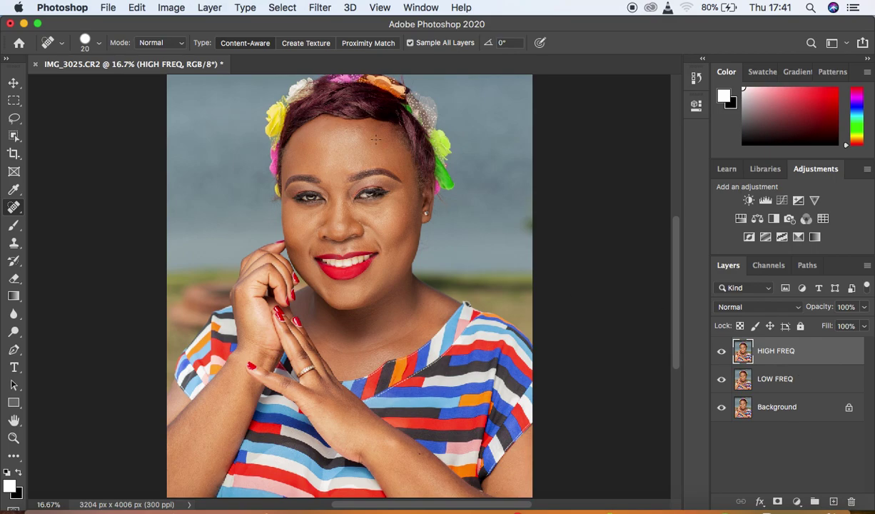
pyautogui.click(172, 8)
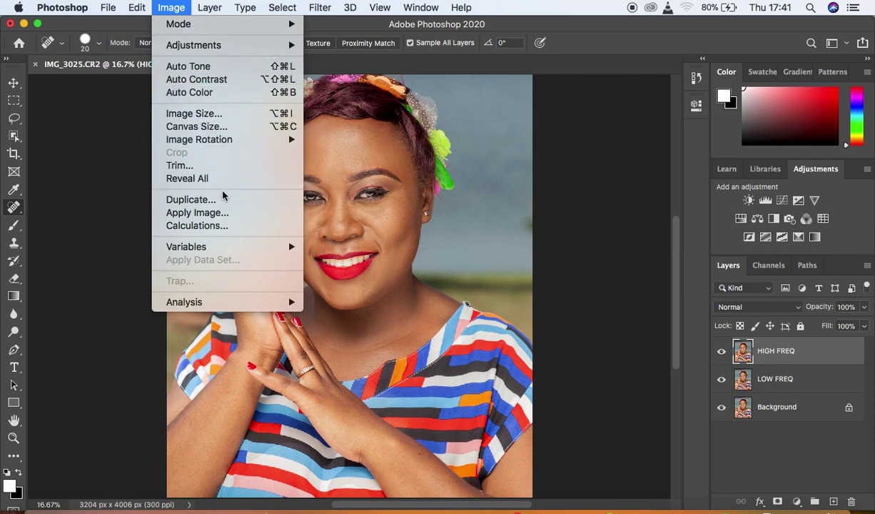
pyautogui.click(228, 213)
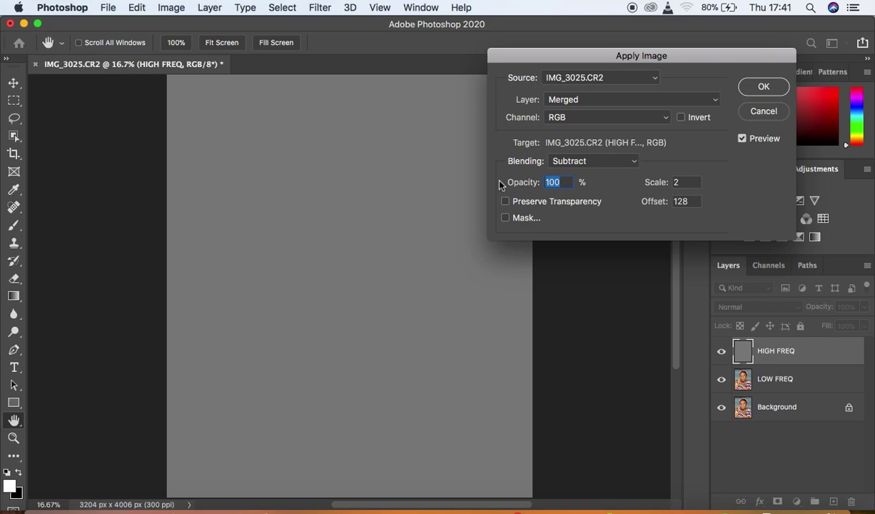
# Step: Try the Normal and Multiply blending modes in Apply Image on the HIGH FREQ layer
pyautogui.click(598, 162)
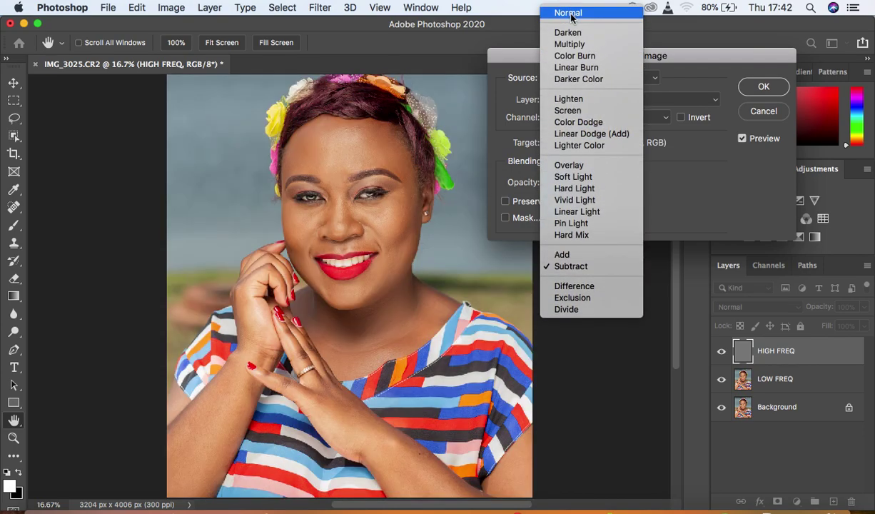
pyautogui.click(571, 14)
pyautogui.click(605, 161)
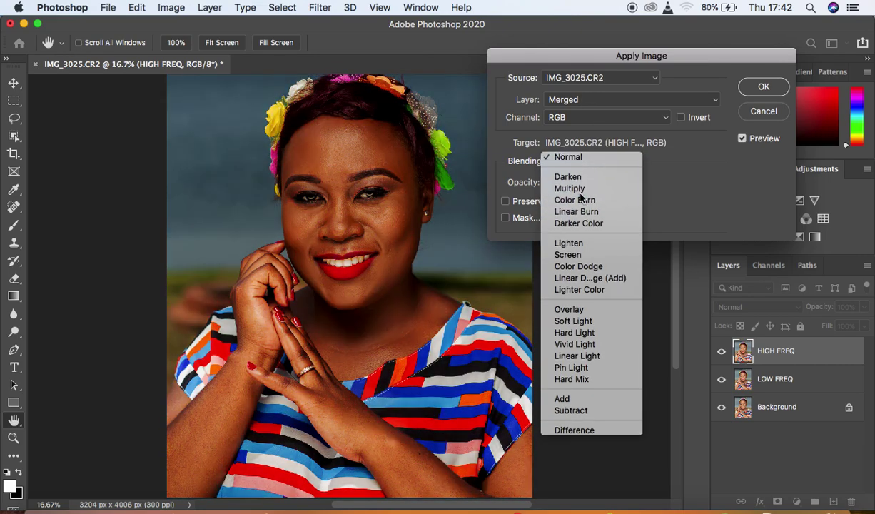
pyautogui.click(579, 190)
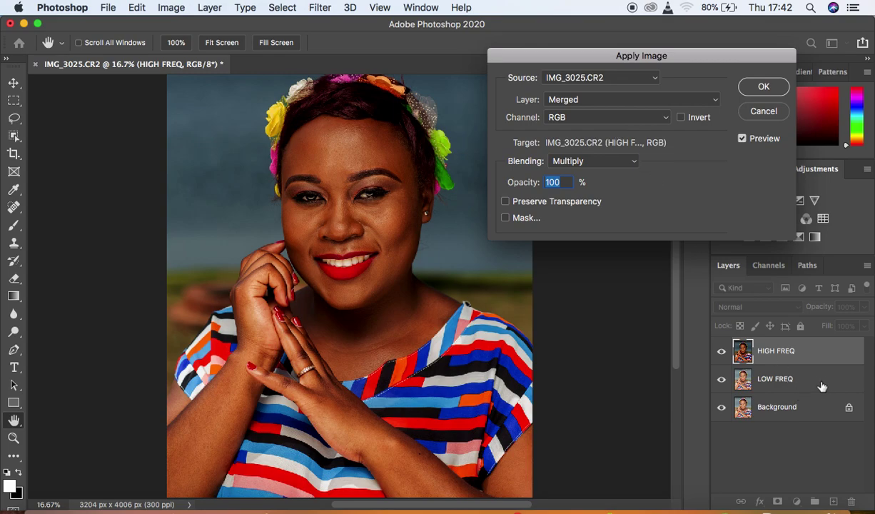
# Step: Apply the LOW FREQ layer to HIGH FREQ with Subtract blending, scale 2 and offset 128, and set HIGH FREQ's blend mode to Linear Light
pyautogui.click(593, 101)
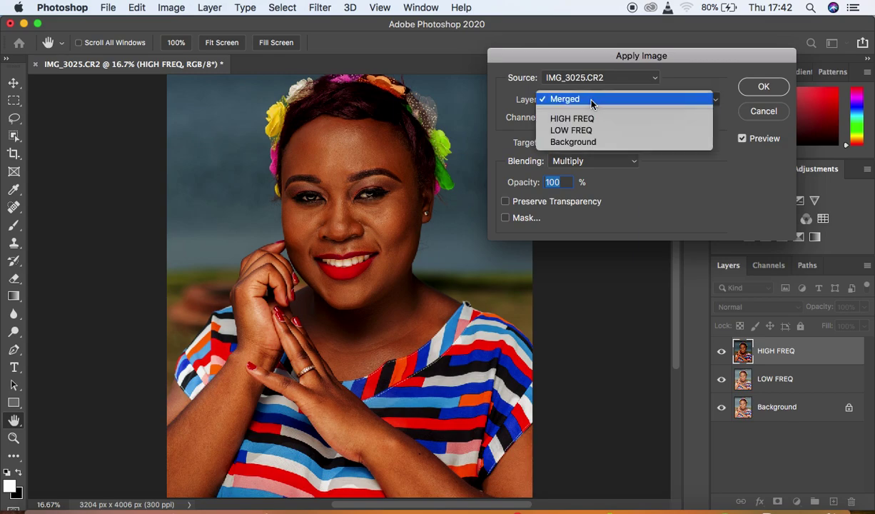
pyautogui.click(594, 130)
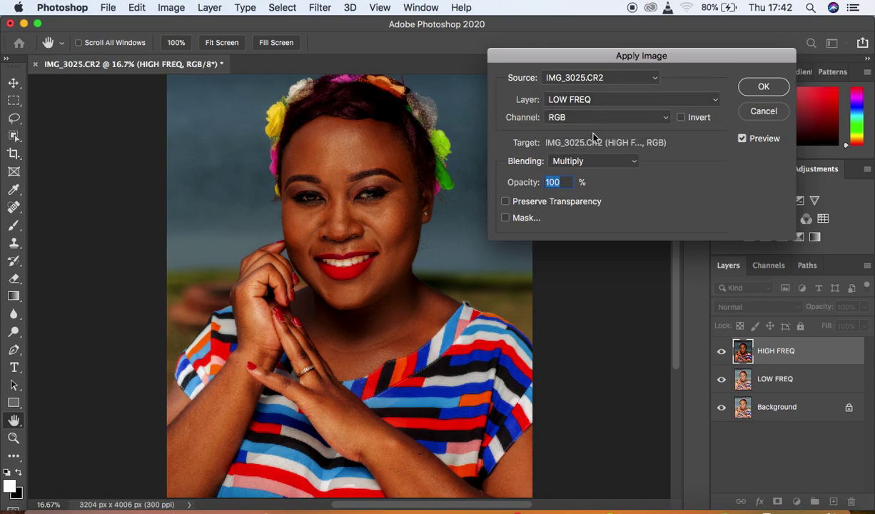
pyautogui.click(598, 162)
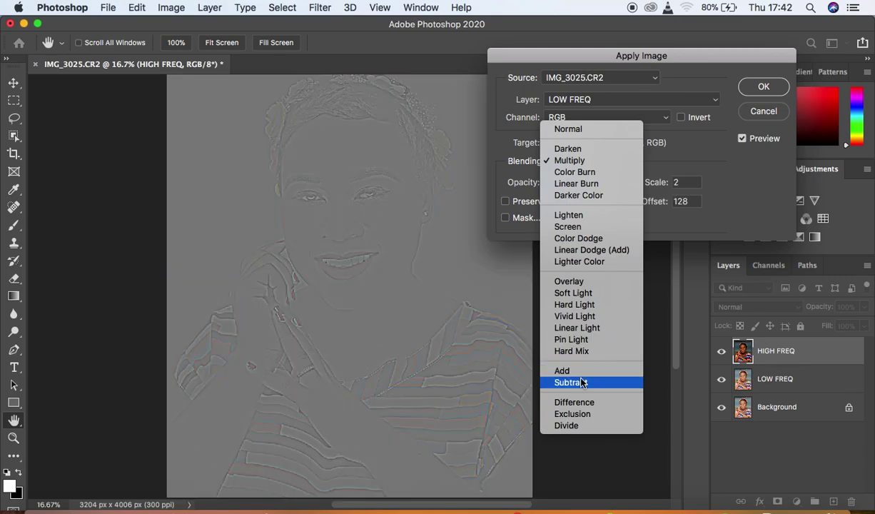
pyautogui.click(580, 382)
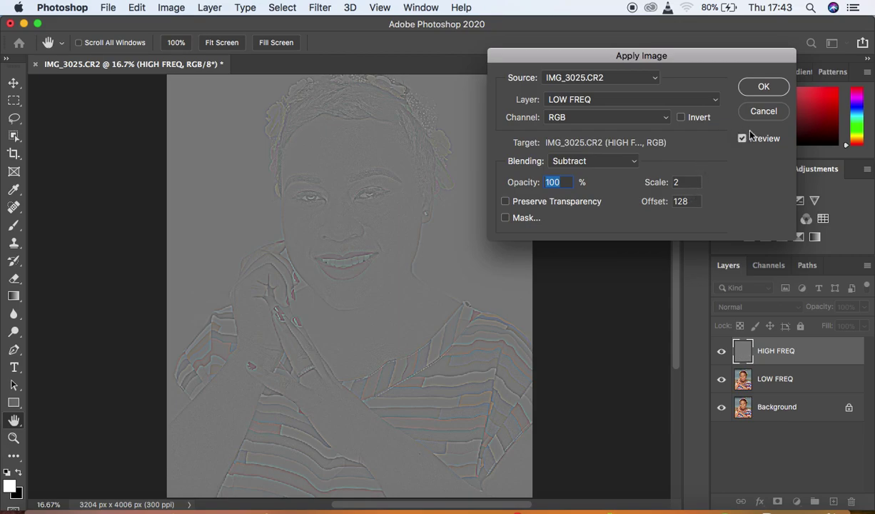
pyautogui.click(761, 87)
pyautogui.press('j')
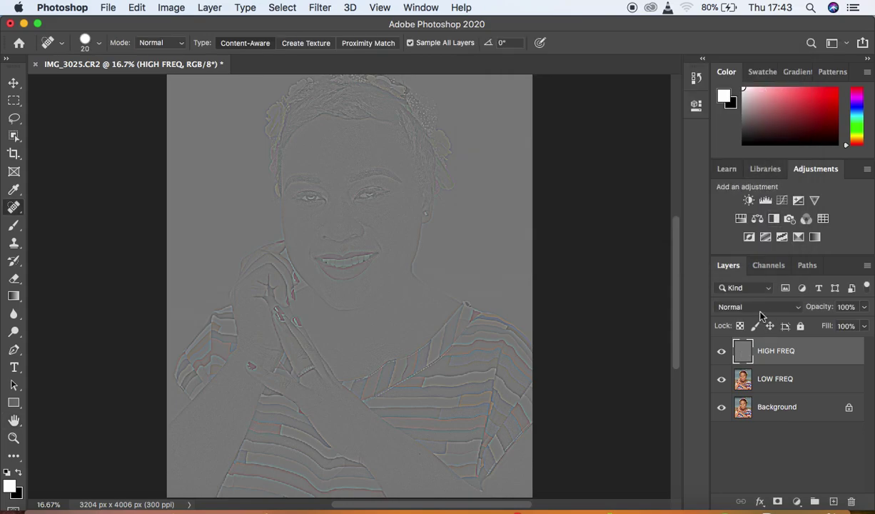
pyautogui.click(758, 308)
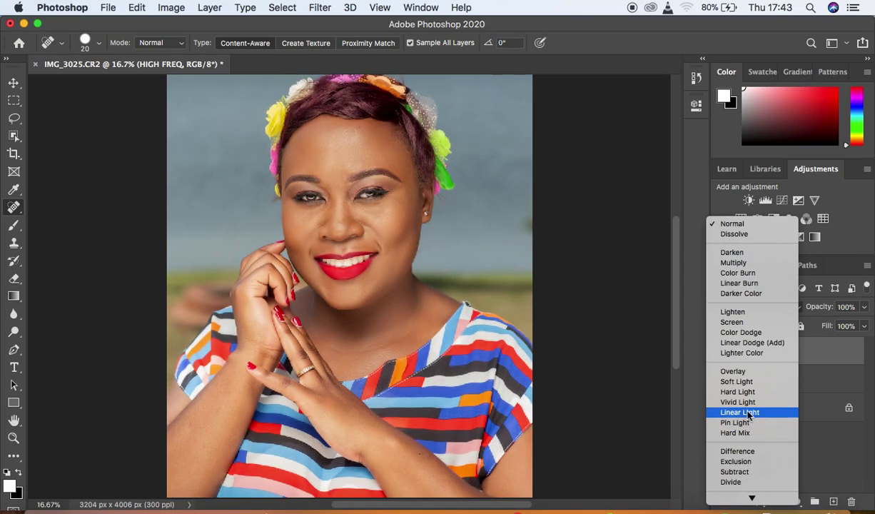
pyautogui.click(748, 413)
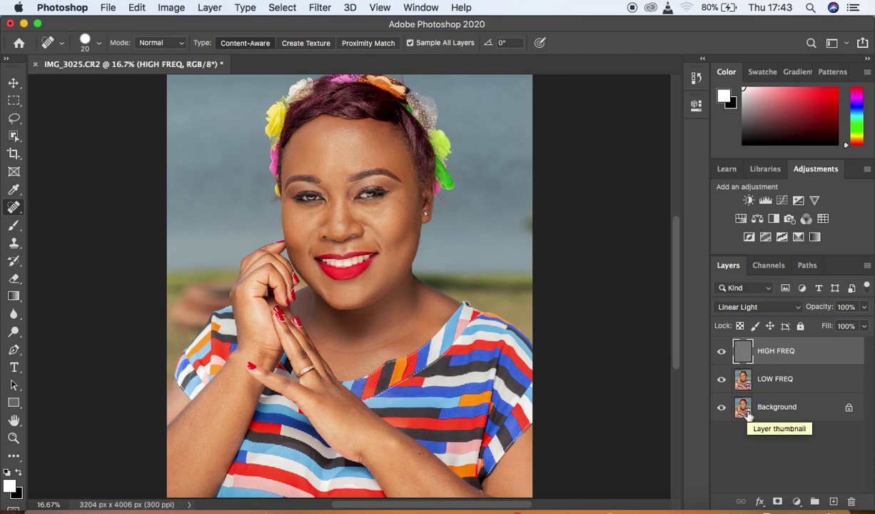
# Step: Group the HIGH FREQ and LOW FREQ layers and name the group FREQ SEPARATION
pyautogui.keyDown('shift'); pyautogui.click(822, 386); pyautogui.keyUp('shift')
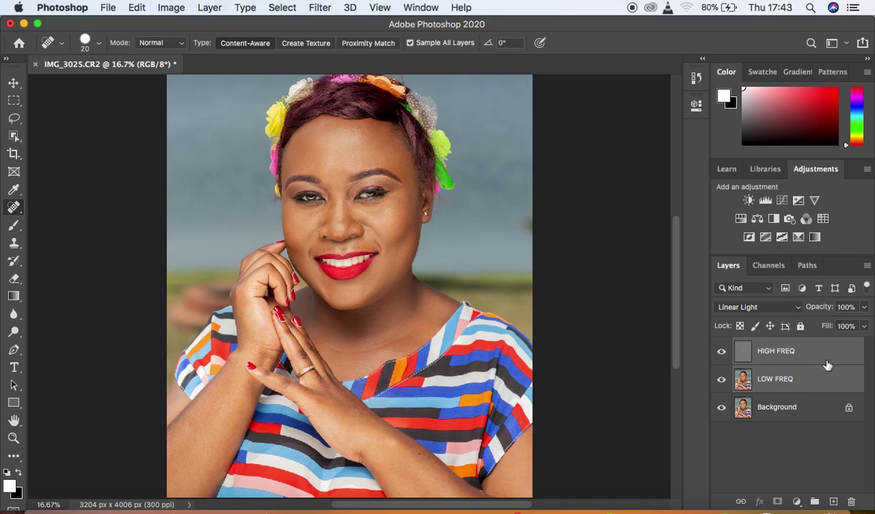
pyautogui.moveTo(827, 366); pyautogui.dragTo(814, 503)
pyautogui.doubleClick(767, 346)
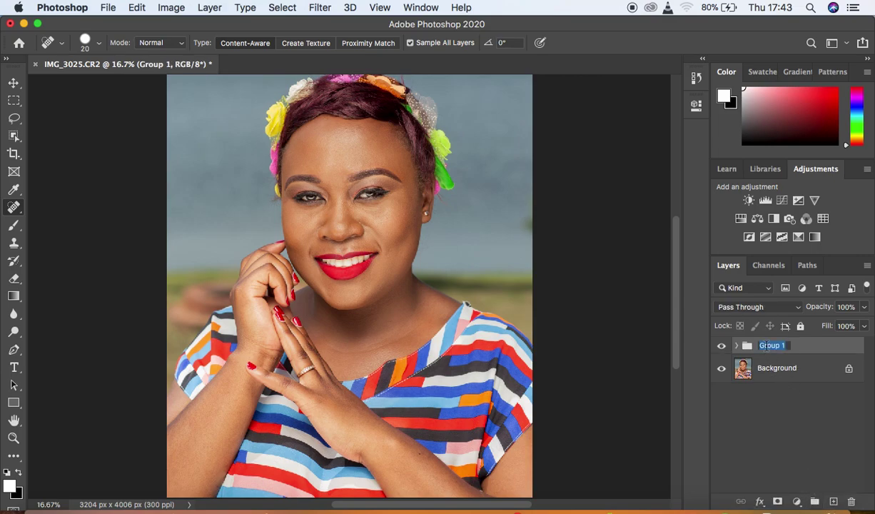
pyautogui.write('FREQ SEPARATION')
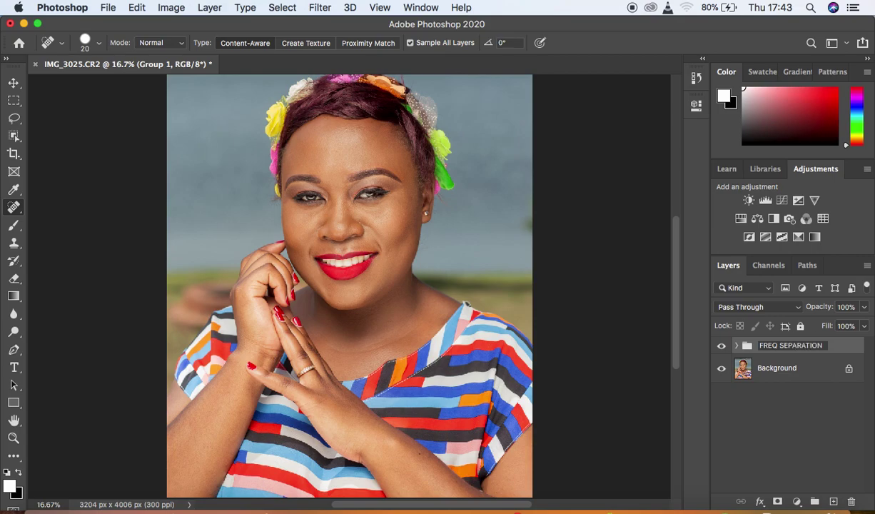
pyautogui.press('Return')
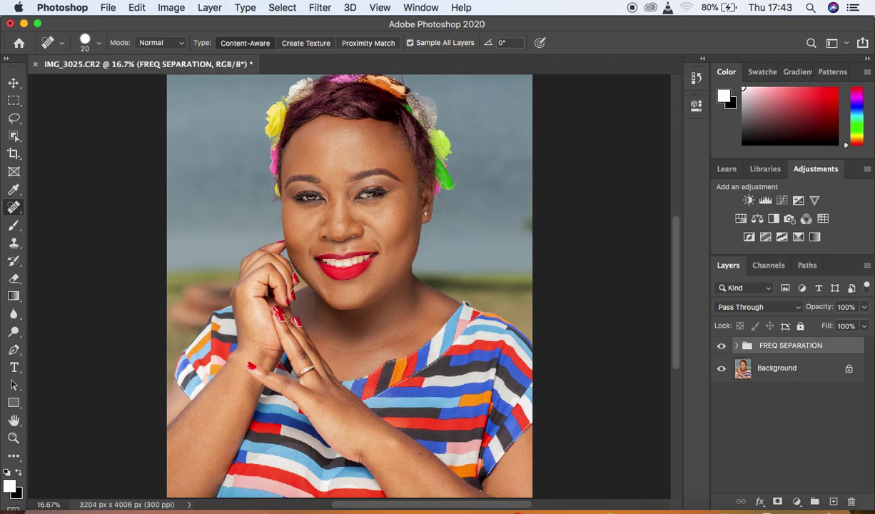
# Step: Compare the portrait with the FREQ SEPARATION group hidden and shown
pyautogui.click(721, 347)
pyautogui.click(721, 348)
pyautogui.click(721, 348)
pyautogui.click(722, 348)
pyautogui.click(722, 347)
pyautogui.click(721, 348)
pyautogui.click(721, 347)
pyautogui.click(721, 347)
pyautogui.click(721, 348)
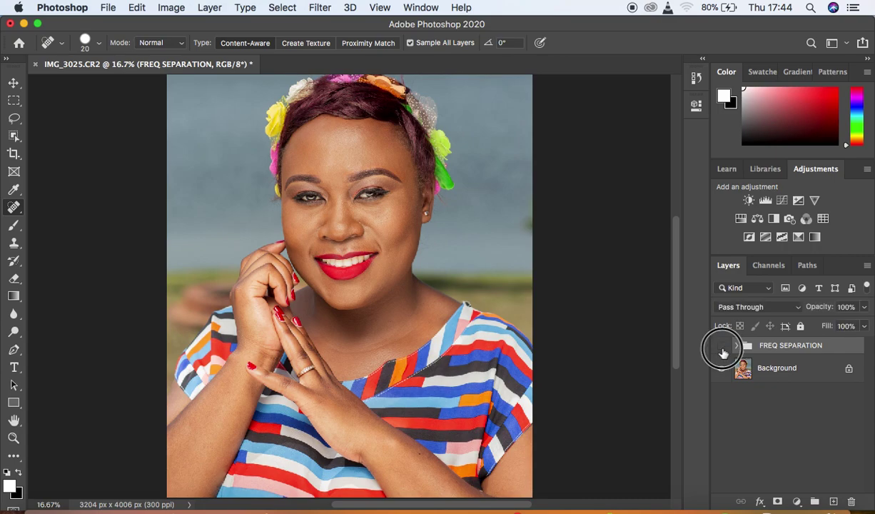
pyautogui.click(721, 347)
pyautogui.click(721, 347)
pyautogui.click(722, 348)
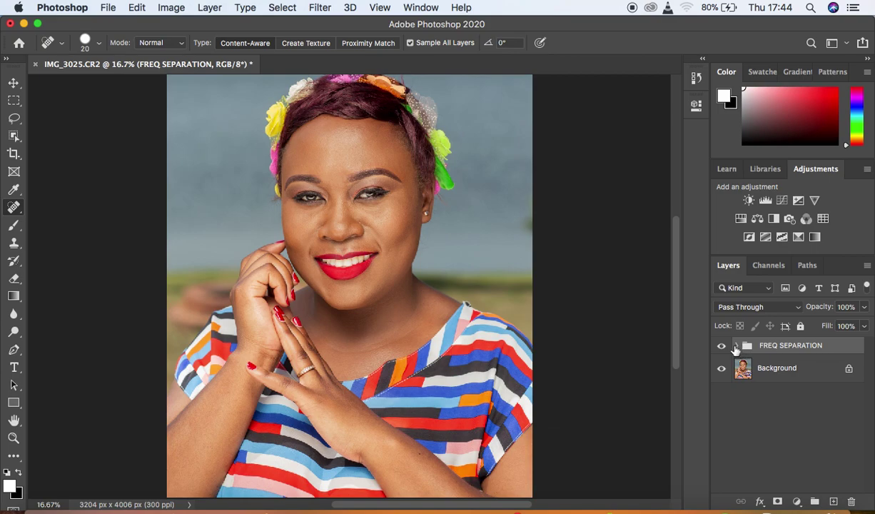
# Step: Add a Black & White adjustment layer above HIGH FREQ inside the FREQ SEPARATION group and set its Reds to -34
pyautogui.click(736, 347)
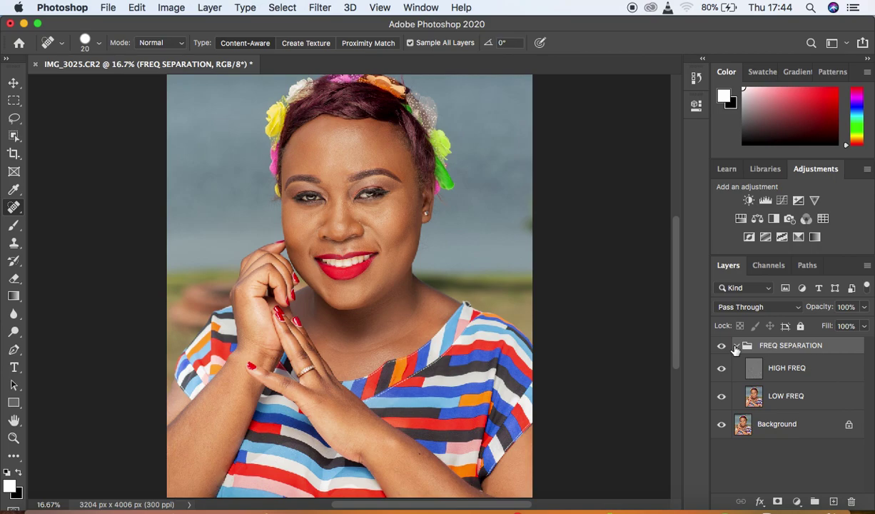
pyautogui.click(734, 346)
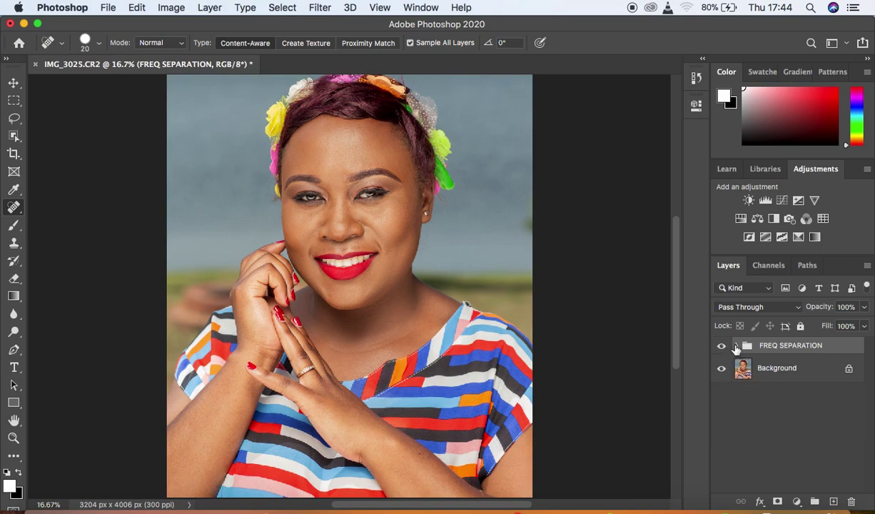
pyautogui.click(735, 346)
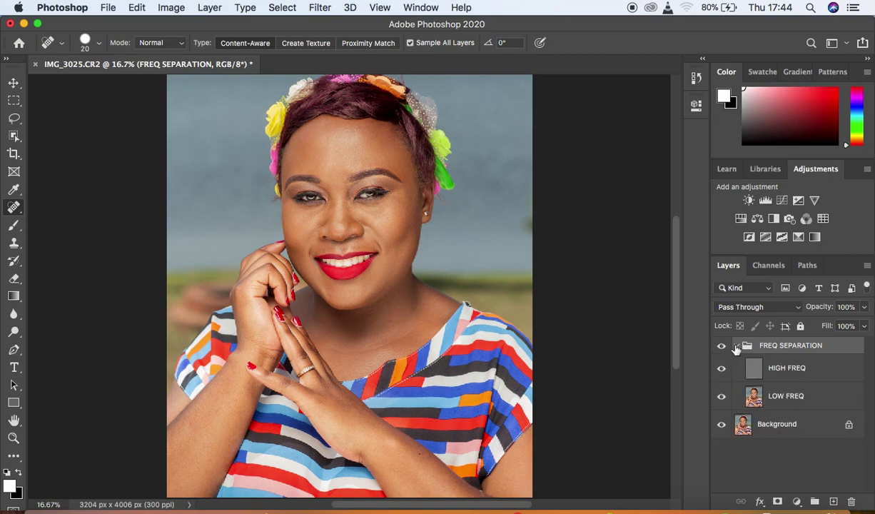
pyautogui.click(817, 372)
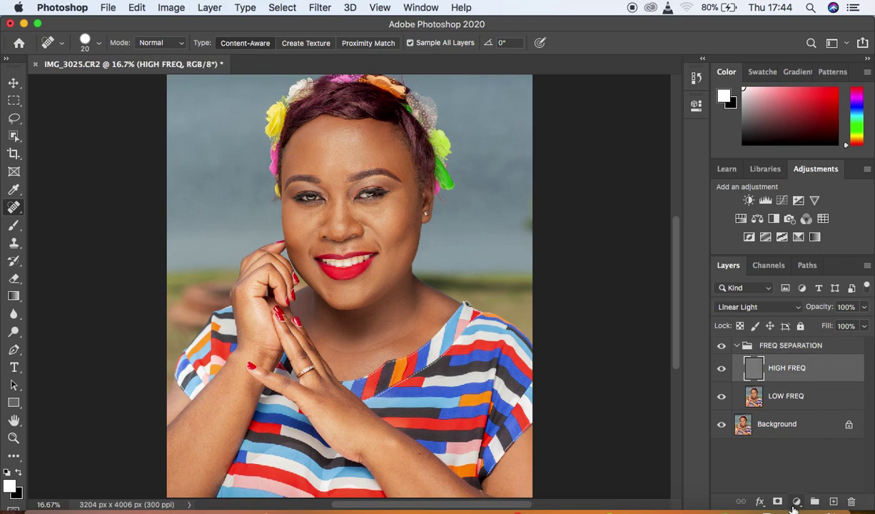
pyautogui.click(796, 501)
pyautogui.click(800, 373)
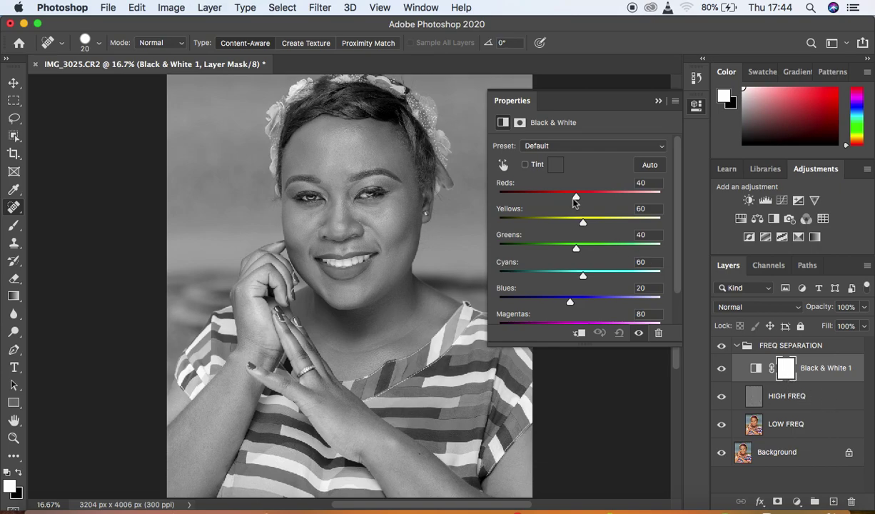
pyautogui.moveTo(576, 202); pyautogui.dragTo(553, 202)
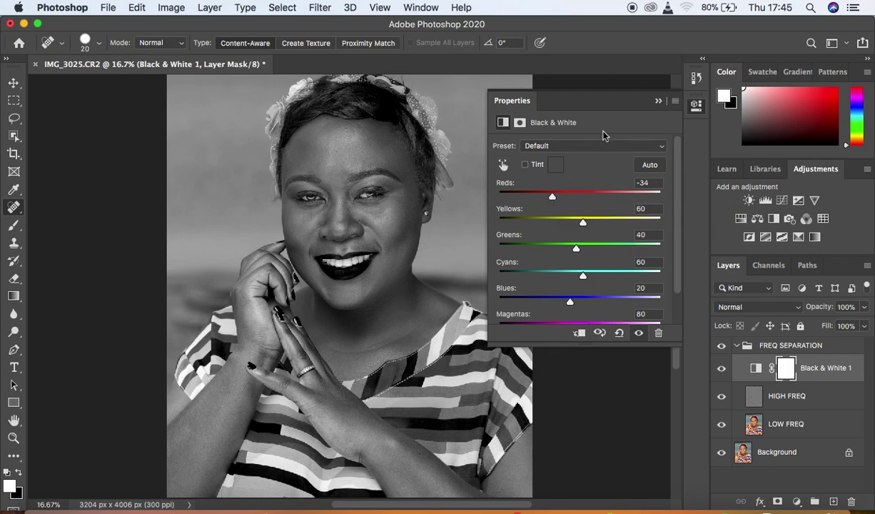
pyautogui.click(658, 103)
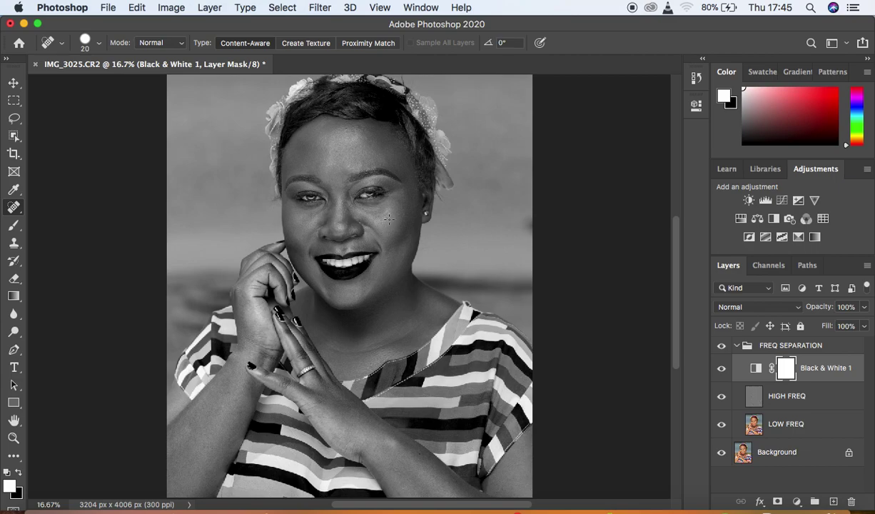
pyautogui.press(']')
pyautogui.press(']')
pyautogui.press(']')
pyautogui.press(']')
pyautogui.click(8, 121)
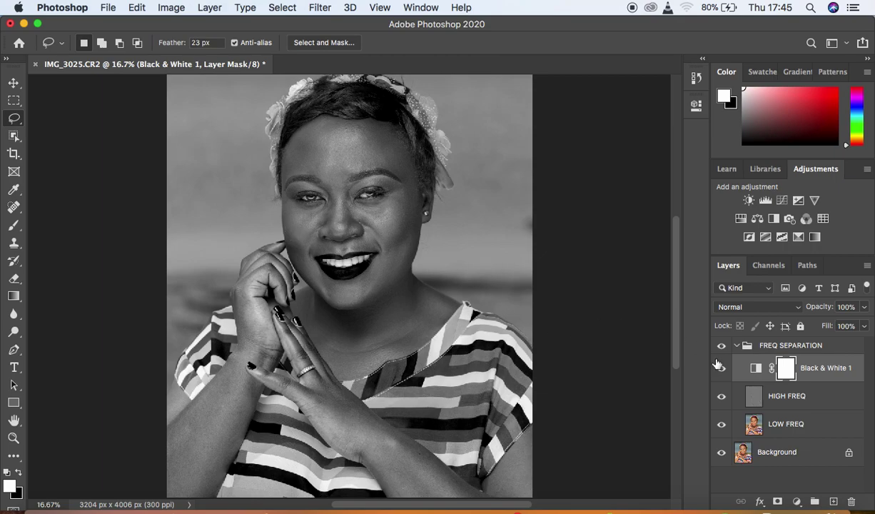
# Step: Select the LOW FREQ layer and activate the Mixer Brush with a clean brush load
pyautogui.click(829, 428)
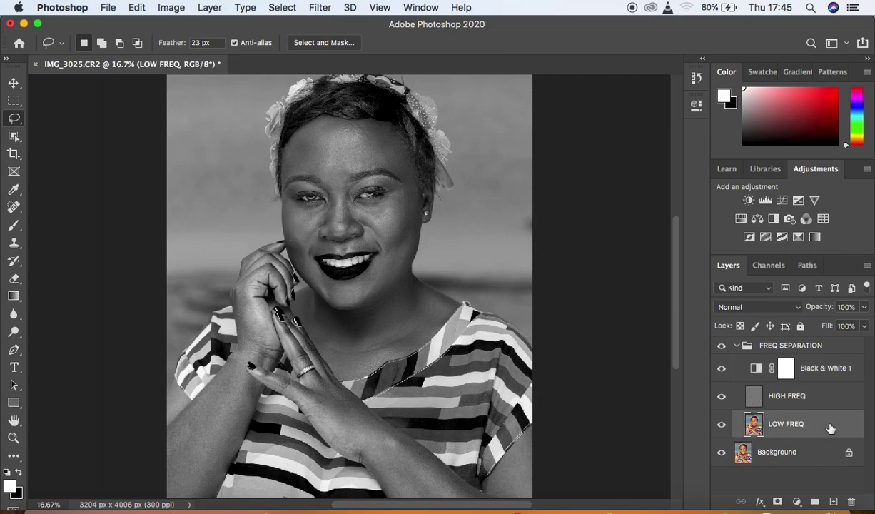
pyautogui.click(14, 225)
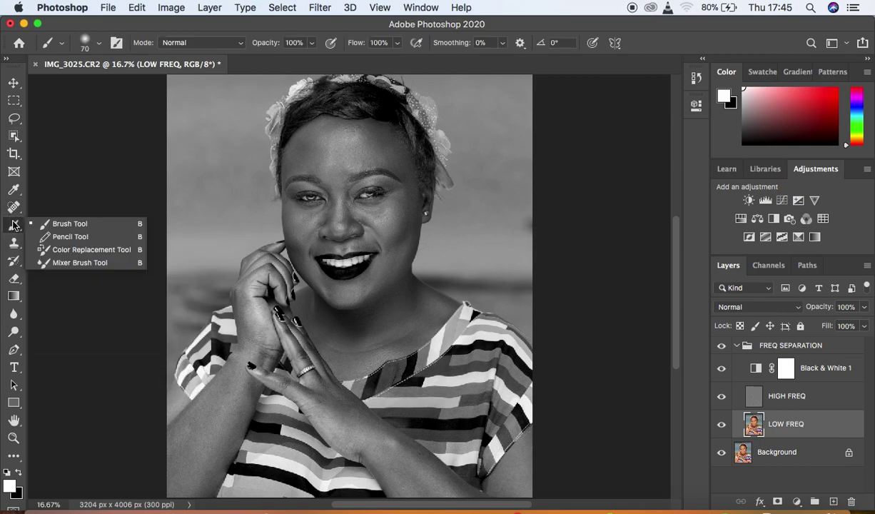
pyautogui.click(64, 262)
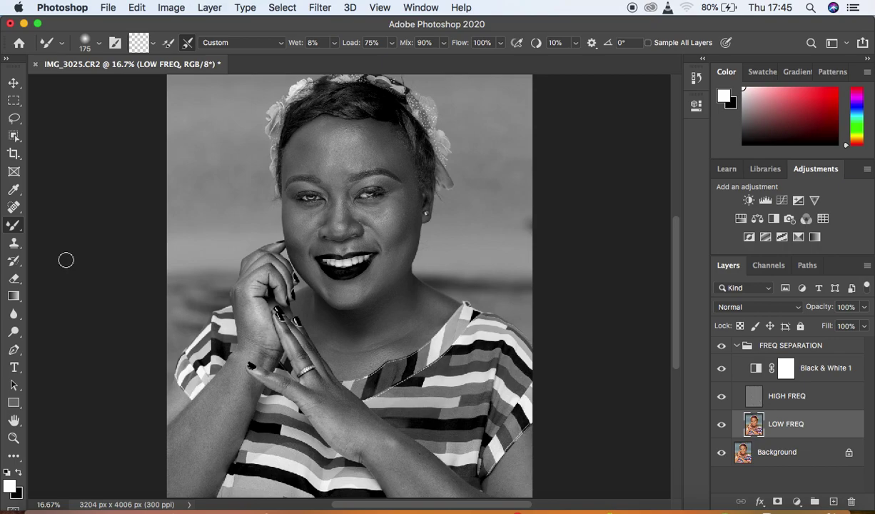
pyautogui.click(153, 43)
pyautogui.click(162, 67)
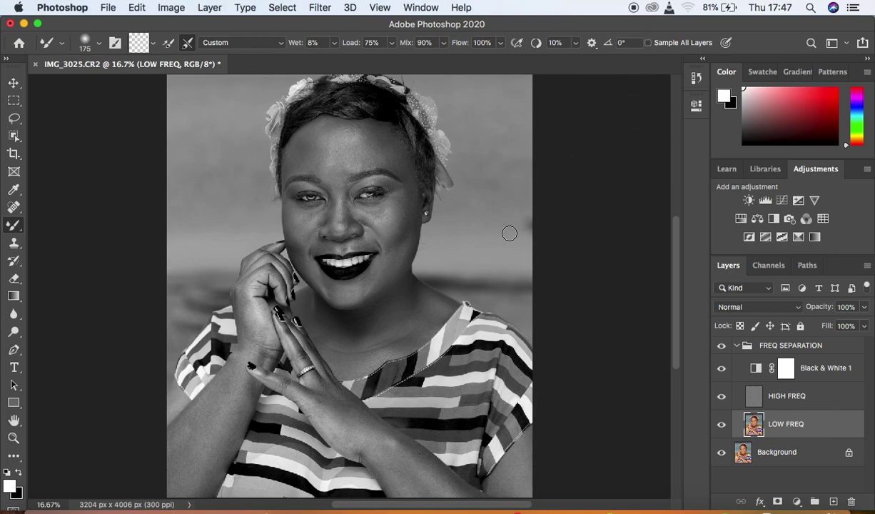
# Step: Blend the uneven skin tones across the forehead on the LOW FREQ layer with the Mixer Brush at size 175
pyautogui.press('super+equal')
pyautogui.press('super+equal')
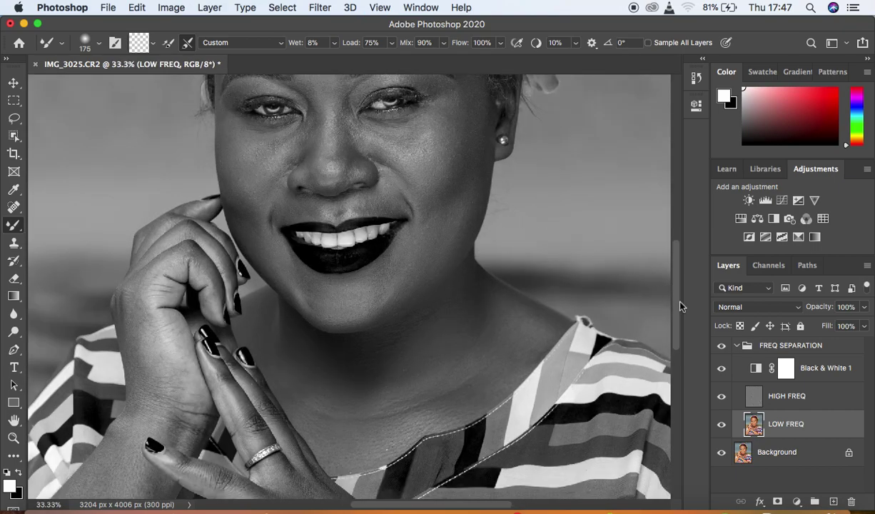
pyautogui.moveTo(679, 305); pyautogui.dragTo(674, 262)
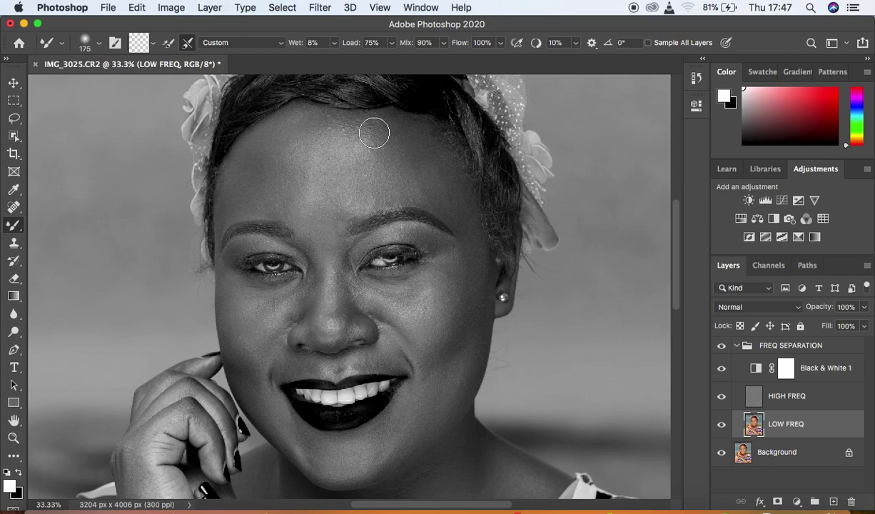
pyautogui.moveTo(374, 134)
pyautogui.mouseDown()
pyautogui.moveTo(460, 201)
pyautogui.moveTo(423, 163)
pyautogui.moveTo(437, 182)
pyautogui.moveTo(440, 174)
pyautogui.mouseUp()
pyautogui.moveTo(421, 164)
pyautogui.mouseDown()
pyautogui.moveTo(404, 151)
pyautogui.moveTo(405, 170)
pyautogui.moveTo(437, 189)
pyautogui.moveTo(380, 135)
pyautogui.moveTo(457, 193)
pyautogui.moveTo(434, 177)
pyautogui.moveTo(397, 182)
pyautogui.moveTo(393, 162)
pyautogui.moveTo(411, 169)
pyautogui.moveTo(401, 139)
pyautogui.mouseUp()
pyautogui.moveTo(261, 160)
pyautogui.mouseDown()
pyautogui.moveTo(248, 185)
pyautogui.moveTo(270, 196)
pyautogui.moveTo(262, 164)
pyautogui.moveTo(239, 187)
pyautogui.moveTo(242, 172)
pyautogui.moveTo(285, 172)
pyautogui.moveTo(283, 148)
pyautogui.moveTo(280, 176)
pyautogui.moveTo(285, 159)
pyautogui.moveTo(293, 191)
pyautogui.moveTo(284, 183)
pyautogui.moveTo(295, 201)
pyautogui.mouseUp()
pyautogui.moveTo(365, 187)
pyautogui.mouseDown()
pyautogui.moveTo(363, 151)
pyautogui.moveTo(371, 152)
pyautogui.moveTo(324, 120)
pyautogui.moveTo(306, 123)
pyautogui.moveTo(326, 137)
pyautogui.moveTo(312, 166)
pyautogui.moveTo(376, 188)
pyautogui.moveTo(352, 199)
pyautogui.moveTo(304, 195)
pyautogui.mouseUp()
pyautogui.moveTo(294, 207)
pyautogui.mouseDown()
pyautogui.moveTo(285, 157)
pyautogui.moveTo(293, 174)
pyautogui.mouseUp()
pyautogui.moveTo(303, 119)
pyautogui.mouseDown()
pyautogui.moveTo(324, 120)
pyautogui.moveTo(299, 118)
pyautogui.mouseUp()
pyautogui.moveTo(405, 168); pyautogui.dragTo(426, 182)
# Step: Blend the skin tones on the temple, cheek and jaw on the earring side with the Mixer Brush at size 125
pyautogui.moveTo(477, 297)
pyautogui.mouseDown()
pyautogui.moveTo(469, 308)
pyautogui.moveTo(465, 284)
pyautogui.moveTo(462, 316)
pyautogui.moveTo(467, 296)
pyautogui.moveTo(433, 350)
pyautogui.mouseUp()
pyautogui.click(468, 261)
pyautogui.press('[')
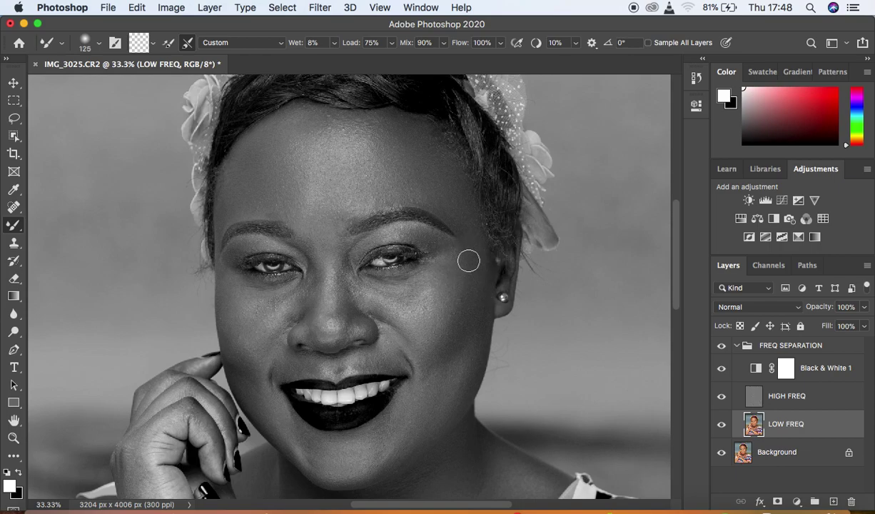
pyautogui.moveTo(475, 232)
pyautogui.mouseDown()
pyautogui.moveTo(479, 247)
pyautogui.moveTo(468, 225)
pyautogui.moveTo(470, 238)
pyautogui.mouseUp()
pyautogui.moveTo(458, 338)
pyautogui.mouseDown()
pyautogui.moveTo(458, 304)
pyautogui.moveTo(468, 291)
pyautogui.mouseUp()
pyautogui.moveTo(479, 346)
pyautogui.mouseDown()
pyautogui.moveTo(481, 315)
pyautogui.moveTo(467, 346)
pyautogui.mouseUp()
pyautogui.moveTo(429, 379); pyautogui.dragTo(458, 324)
pyautogui.click(467, 280)
pyautogui.click(469, 239)
# Step: Blend the cheek beside the raised hand, the chin, the under-eye area and the skin between the eyebrows with the Mixer Brush
pyautogui.moveTo(236, 324)
pyautogui.mouseDown()
pyautogui.moveTo(232, 288)
pyautogui.moveTo(247, 320)
pyautogui.moveTo(284, 309)
pyautogui.moveTo(246, 313)
pyautogui.moveTo(236, 339)
pyautogui.moveTo(246, 372)
pyautogui.mouseUp()
pyautogui.moveTo(300, 441)
pyautogui.mouseDown()
pyautogui.moveTo(324, 463)
pyautogui.moveTo(262, 390)
pyautogui.moveTo(270, 403)
pyautogui.mouseUp()
pyautogui.moveTo(388, 435)
pyautogui.mouseDown()
pyautogui.moveTo(359, 456)
pyautogui.moveTo(400, 403)
pyautogui.mouseUp()
pyautogui.moveTo(427, 305); pyautogui.dragTo(422, 296)
pyautogui.moveTo(370, 301); pyautogui.dragTo(374, 297)
pyautogui.moveTo(343, 218); pyautogui.dragTo(371, 207)
# Step: Compare the retouch in colour by hiding the Black & White 1 layer and toggling the FREQ SEPARATION group, and restore the black-and-white view
pyautogui.click(722, 369)
pyautogui.click(722, 348)
pyautogui.click(721, 348)
pyautogui.click(721, 348)
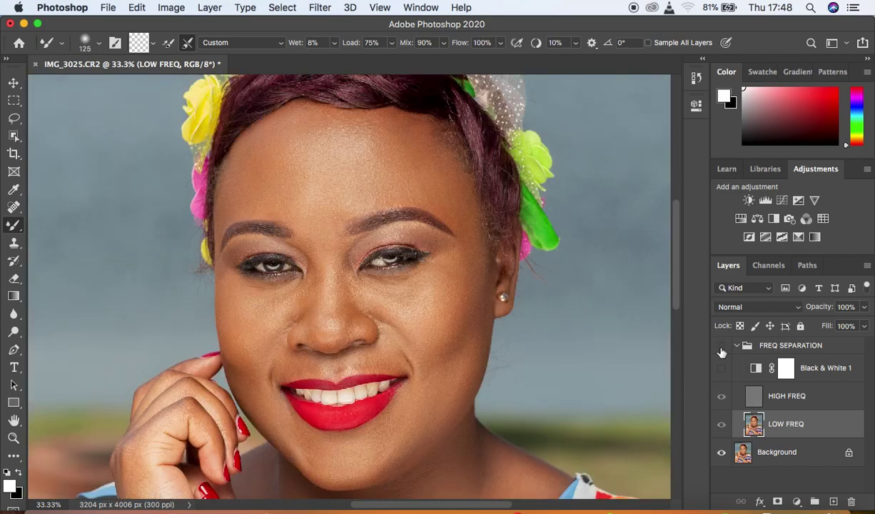
pyautogui.click(722, 370)
pyautogui.click(721, 369)
# Step: Reduce the Mixer Brush to size 80 and blend the skin around the nose, under the eye and along the jaw
pyautogui.press('[')
pyautogui.press('[')
pyautogui.press('[')
pyautogui.moveTo(341, 270)
pyautogui.mouseDown()
pyautogui.moveTo(347, 331)
pyautogui.moveTo(344, 306)
pyautogui.moveTo(339, 333)
pyautogui.moveTo(340, 299)
pyautogui.moveTo(353, 318)
pyautogui.moveTo(347, 261)
pyautogui.moveTo(349, 307)
pyautogui.moveTo(345, 263)
pyautogui.moveTo(348, 282)
pyautogui.moveTo(338, 263)
pyautogui.moveTo(313, 274)
pyautogui.moveTo(311, 291)
pyautogui.moveTo(313, 273)
pyautogui.moveTo(312, 328)
pyautogui.moveTo(317, 276)
pyautogui.moveTo(320, 325)
pyautogui.moveTo(327, 273)
pyautogui.moveTo(329, 322)
pyautogui.moveTo(330, 294)
pyautogui.moveTo(333, 302)
pyautogui.moveTo(340, 292)
pyautogui.moveTo(323, 248)
pyautogui.mouseUp()
pyautogui.moveTo(344, 322)
pyautogui.mouseDown()
pyautogui.moveTo(341, 336)
pyautogui.moveTo(367, 323)
pyautogui.moveTo(357, 307)
pyautogui.moveTo(376, 313)
pyautogui.moveTo(361, 304)
pyautogui.mouseUp()
pyautogui.moveTo(414, 294)
pyautogui.mouseDown()
pyautogui.moveTo(386, 290)
pyautogui.moveTo(414, 271)
pyautogui.mouseUp()
pyautogui.moveTo(252, 374); pyautogui.dragTo(236, 356)
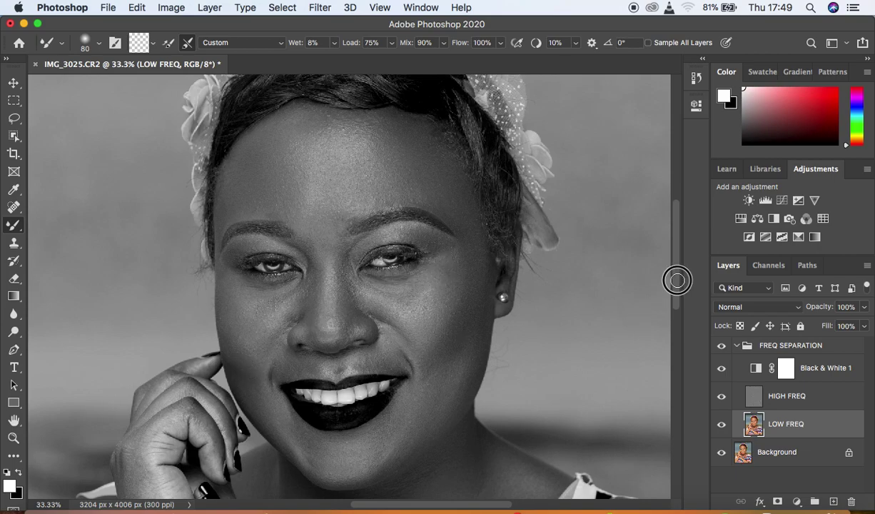
# Step: Blend the shadowed skin of the neck and upper chest with the Mixer Brush at size 100
pyautogui.press('super+minus')
pyautogui.press('super+minus')
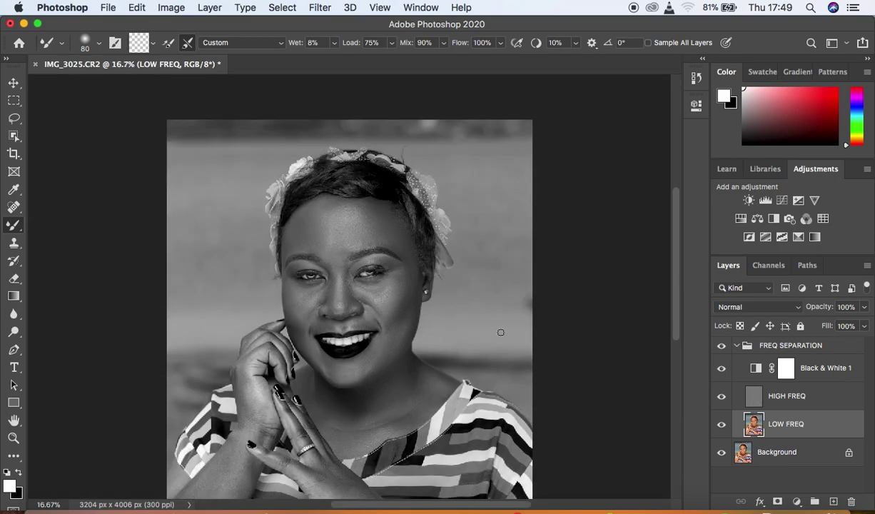
pyautogui.moveTo(675, 268); pyautogui.dragTo(677, 290)
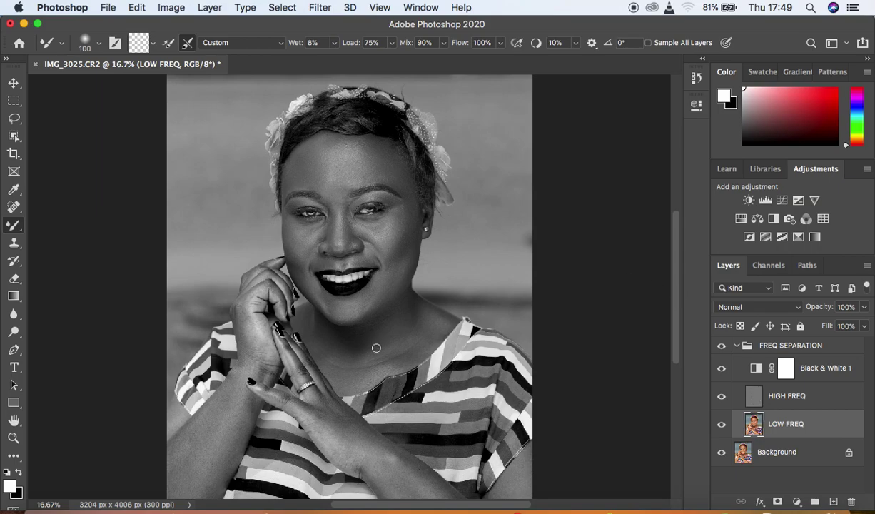
pyautogui.moveTo(401, 324)
pyautogui.mouseDown()
pyautogui.moveTo(390, 354)
pyautogui.moveTo(378, 332)
pyautogui.moveTo(360, 370)
pyautogui.moveTo(328, 354)
pyautogui.moveTo(400, 357)
pyautogui.moveTo(371, 365)
pyautogui.moveTo(398, 323)
pyautogui.moveTo(417, 337)
pyautogui.moveTo(412, 312)
pyautogui.moveTo(427, 316)
pyautogui.moveTo(408, 345)
pyautogui.moveTo(384, 318)
pyautogui.moveTo(375, 345)
pyautogui.mouseUp()
# Step: Smooth the tones on both forearms and the exposed upper arm with the Mixer Brush at size 200
pyautogui.moveTo(679, 334); pyautogui.dragTo(679, 363)
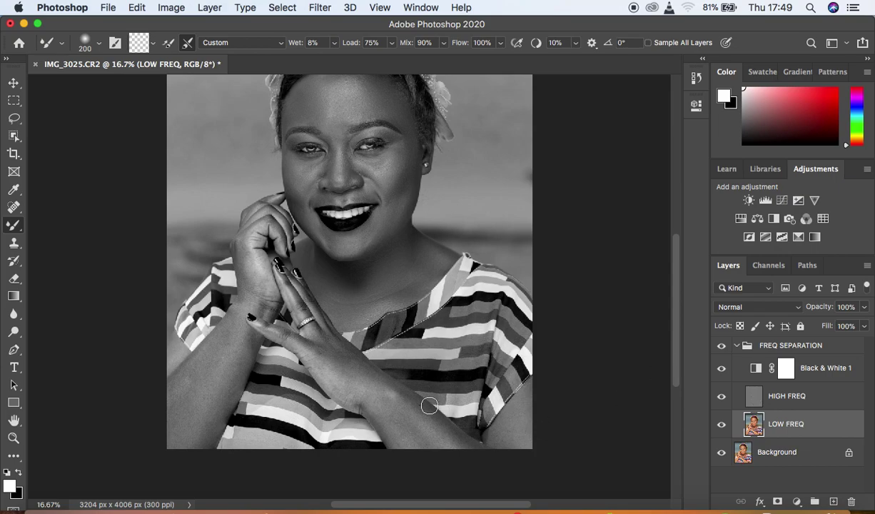
pyautogui.press(']')
pyautogui.moveTo(395, 413)
pyautogui.mouseDown()
pyautogui.moveTo(449, 444)
pyautogui.moveTo(411, 414)
pyautogui.moveTo(455, 446)
pyautogui.moveTo(416, 416)
pyautogui.moveTo(349, 399)
pyautogui.moveTo(313, 357)
pyautogui.mouseUp()
pyautogui.press('[')
pyautogui.moveTo(334, 359)
pyautogui.mouseDown()
pyautogui.moveTo(364, 380)
pyautogui.moveTo(344, 355)
pyautogui.moveTo(471, 455)
pyautogui.mouseUp()
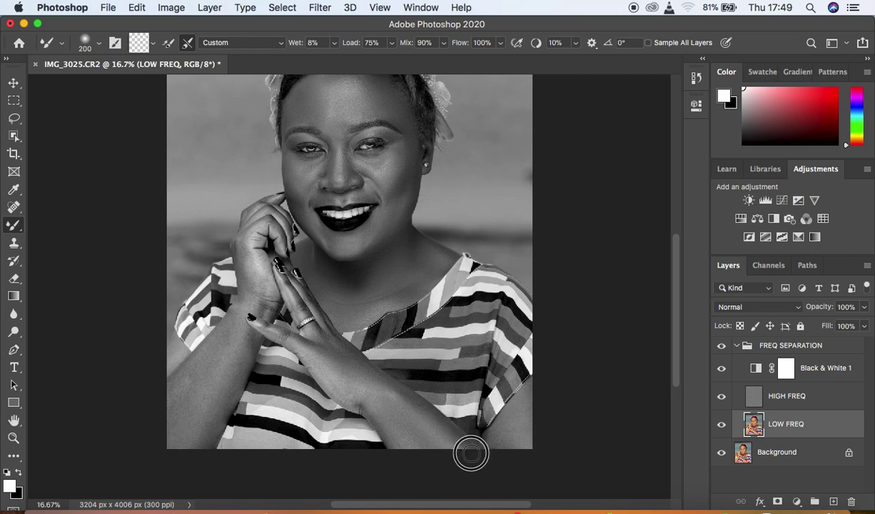
pyautogui.moveTo(524, 446)
pyautogui.mouseDown()
pyautogui.moveTo(526, 412)
pyautogui.moveTo(502, 449)
pyautogui.moveTo(509, 426)
pyautogui.moveTo(503, 429)
pyautogui.moveTo(500, 451)
pyautogui.mouseUp()
pyautogui.moveTo(230, 363)
pyautogui.mouseDown()
pyautogui.moveTo(215, 397)
pyautogui.moveTo(208, 397)
pyautogui.moveTo(217, 350)
pyautogui.moveTo(177, 404)
pyautogui.moveTo(221, 353)
pyautogui.moveTo(199, 452)
pyautogui.moveTo(220, 371)
pyautogui.moveTo(206, 391)
pyautogui.moveTo(185, 382)
pyautogui.moveTo(240, 347)
pyautogui.mouseUp()
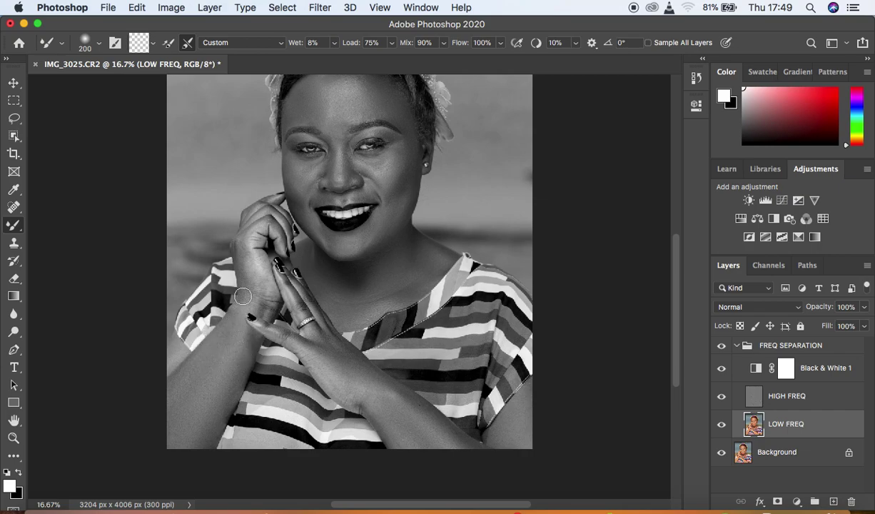
# Step: Blend the skin on both hands and the lower neck, reducing the Mixer Brush to size 100 for the finer areas
pyautogui.moveTo(244, 290)
pyautogui.mouseDown()
pyautogui.moveTo(250, 260)
pyautogui.moveTo(255, 279)
pyautogui.moveTo(246, 253)
pyautogui.moveTo(254, 289)
pyautogui.moveTo(239, 239)
pyautogui.moveTo(264, 302)
pyautogui.moveTo(244, 293)
pyautogui.moveTo(247, 246)
pyautogui.moveTo(263, 285)
pyautogui.moveTo(249, 235)
pyautogui.moveTo(276, 222)
pyautogui.mouseUp()
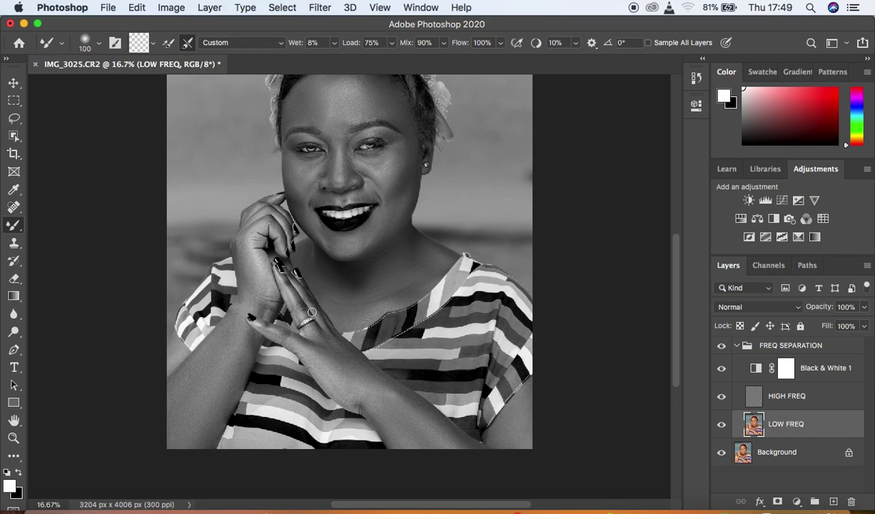
pyautogui.moveTo(302, 305)
pyautogui.mouseDown()
pyautogui.moveTo(285, 282)
pyautogui.moveTo(305, 314)
pyautogui.moveTo(303, 290)
pyautogui.moveTo(316, 317)
pyautogui.moveTo(299, 284)
pyautogui.moveTo(336, 343)
pyautogui.mouseUp()
pyautogui.moveTo(344, 311)
pyautogui.mouseDown()
pyautogui.moveTo(346, 297)
pyautogui.moveTo(326, 300)
pyautogui.mouseUp()
pyautogui.moveTo(275, 339)
pyautogui.mouseDown()
pyautogui.moveTo(308, 348)
pyautogui.moveTo(277, 325)
pyautogui.moveTo(331, 355)
pyautogui.mouseUp()
pyautogui.moveTo(353, 163); pyautogui.dragTo(353, 157)
# Step: Compare the full portrait in colour with the FREQ SEPARATION group hidden and shown, and delete the Black & White 1 adjustment layer
pyautogui.press('super+minus')
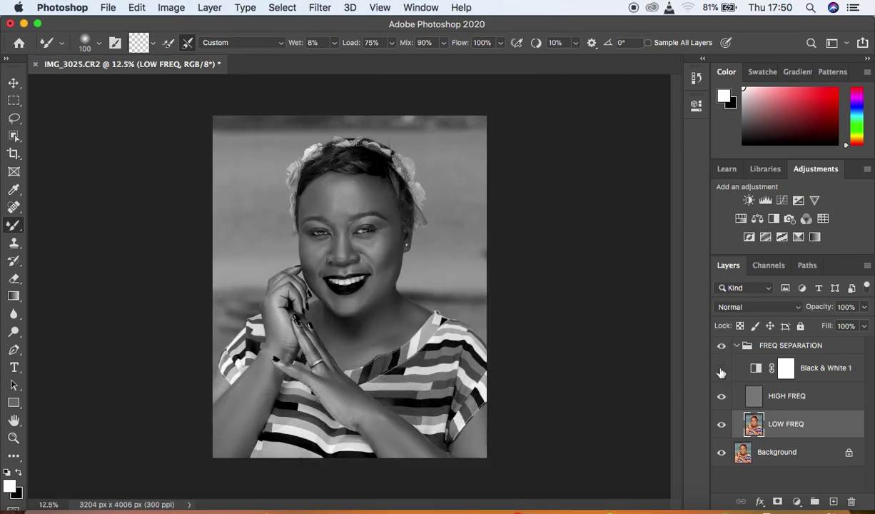
pyautogui.click(721, 368)
pyautogui.click(721, 347)
pyautogui.click(720, 347)
pyautogui.click(721, 347)
pyautogui.click(720, 347)
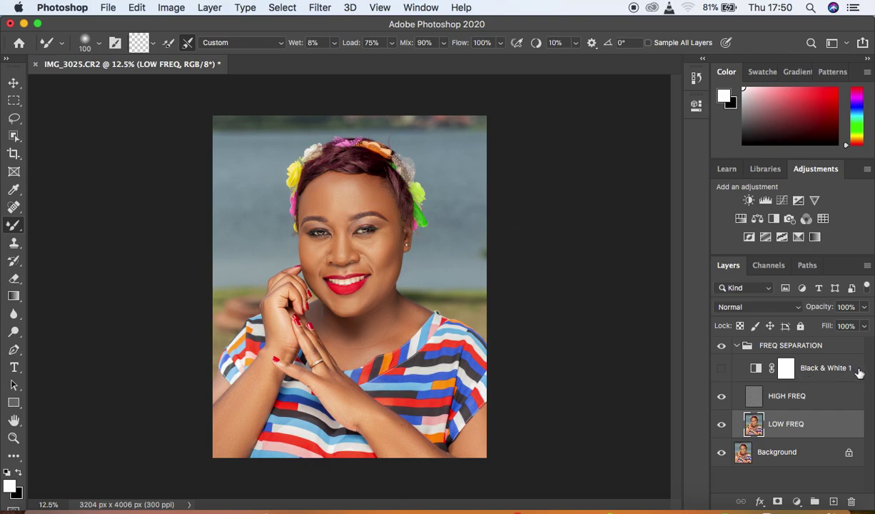
pyautogui.moveTo(859, 364); pyautogui.dragTo(853, 504)
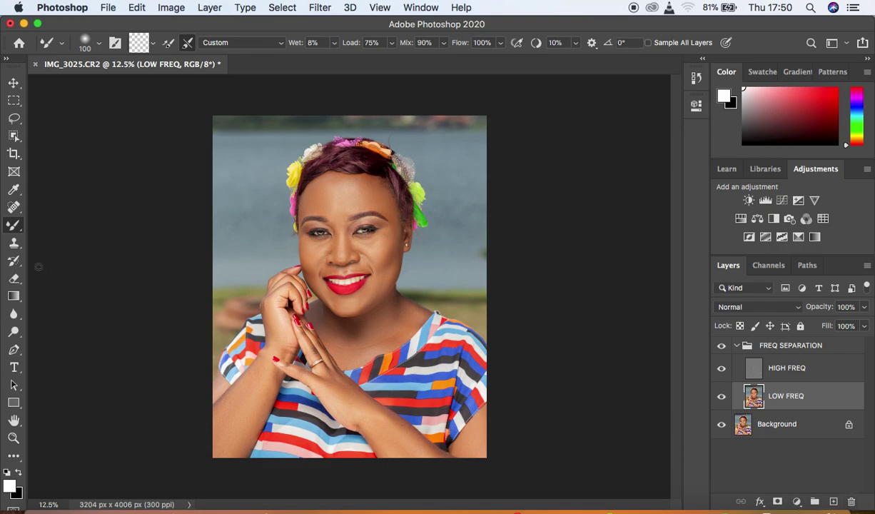
# Step: Lasso the forehead above the eyebrows on the LOW FREQ layer, apply a Gaussian Blur with a 30.3-pixel radius, and deselect
pyautogui.click(14, 120)
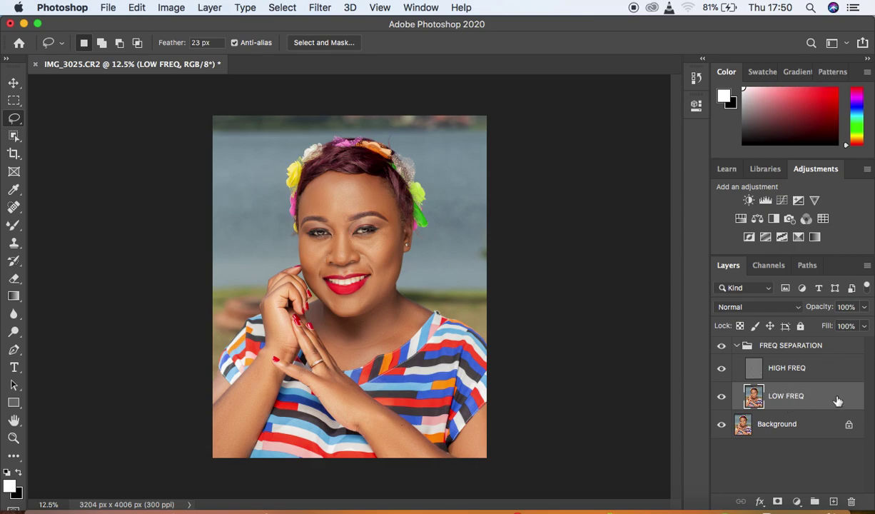
pyautogui.press('super+plus')
pyautogui.press('super+plus')
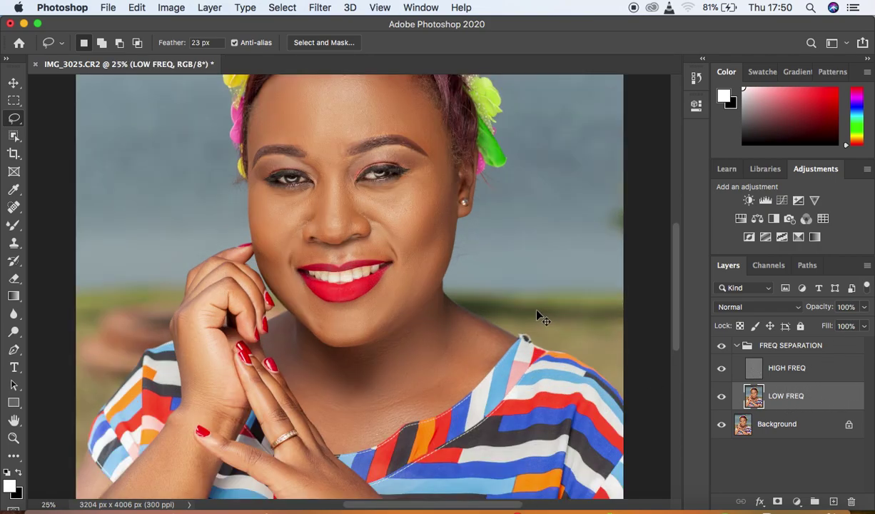
pyautogui.moveTo(677, 276); pyautogui.dragTo(674, 242)
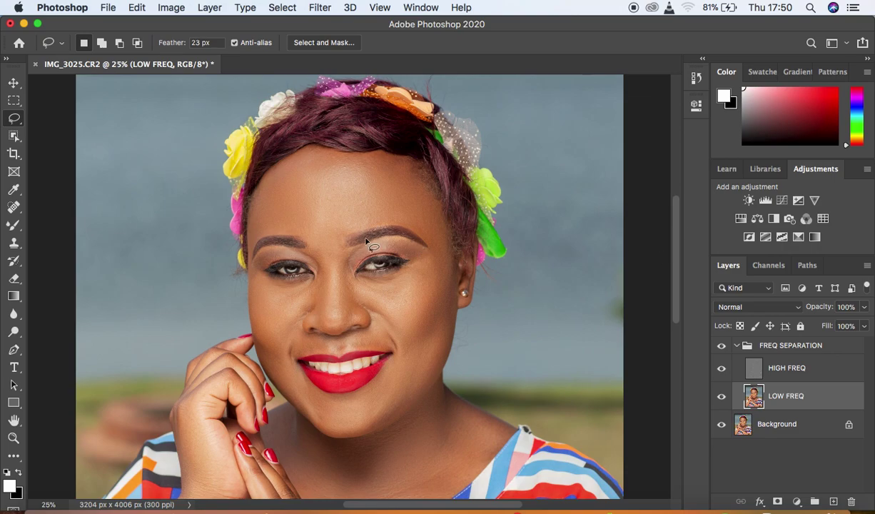
pyautogui.press('super+plus')
pyautogui.moveTo(676, 281); pyautogui.dragTo(675, 268)
pyautogui.moveTo(245, 187)
pyautogui.mouseDown()
pyautogui.moveTo(299, 156)
pyautogui.moveTo(374, 169)
pyautogui.moveTo(404, 162)
pyautogui.moveTo(448, 191)
pyautogui.moveTo(480, 262)
pyautogui.moveTo(482, 299)
pyautogui.moveTo(422, 248)
pyautogui.moveTo(346, 257)
pyautogui.moveTo(317, 297)
pyautogui.moveTo(293, 267)
pyautogui.moveTo(219, 262)
pyautogui.moveTo(221, 219)
pyautogui.moveTo(254, 170)
pyautogui.mouseUp()
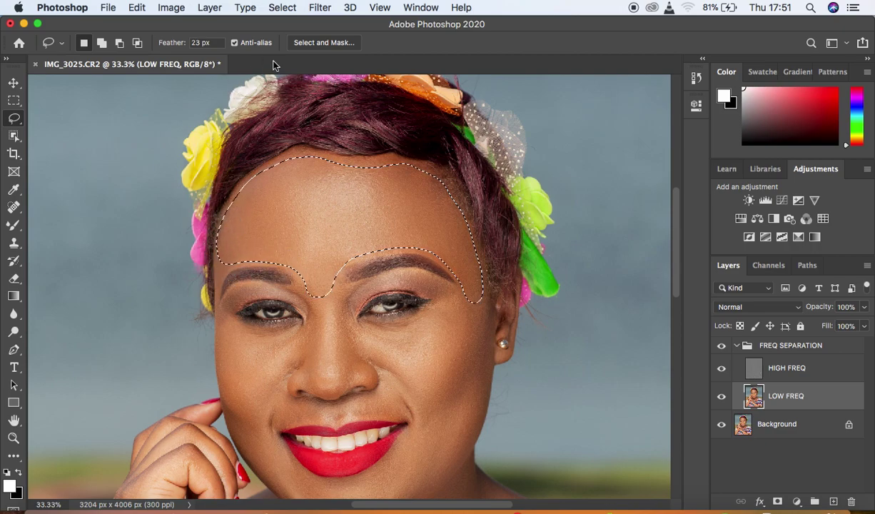
pyautogui.click(320, 8)
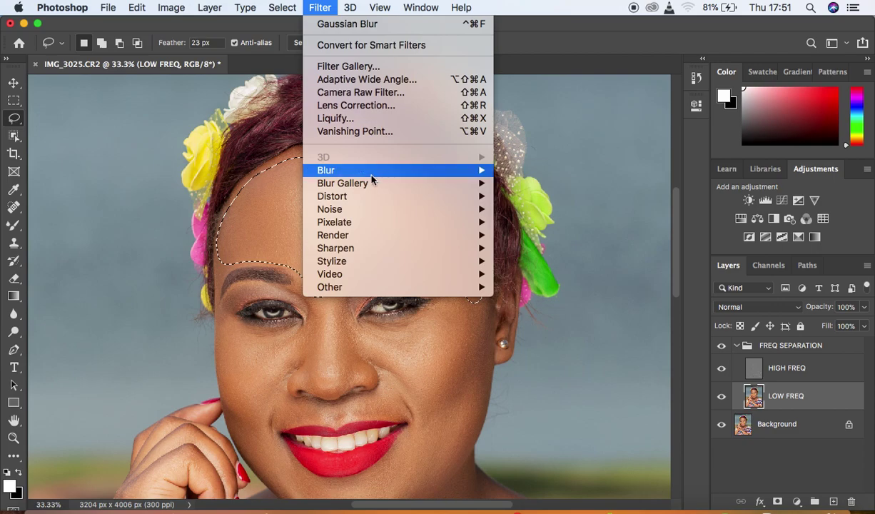
pyautogui.moveTo(372, 180)
pyautogui.click(547, 223)
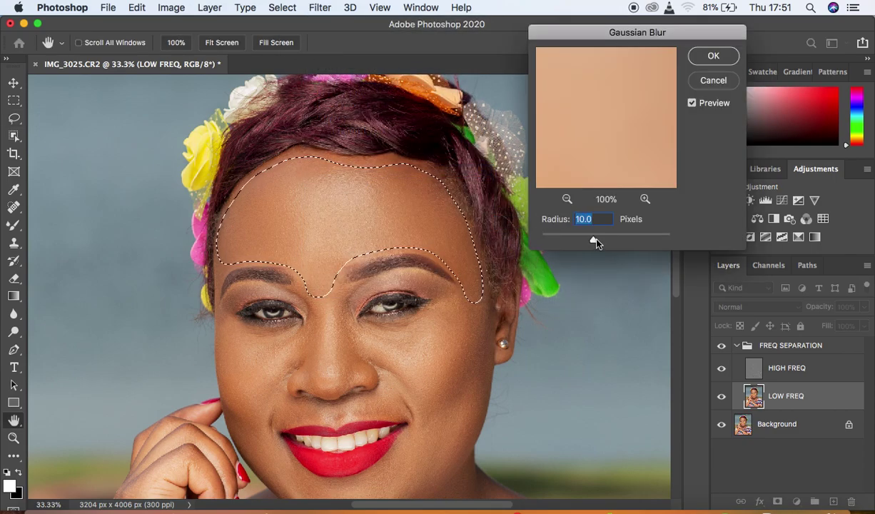
pyautogui.moveTo(596, 242); pyautogui.dragTo(603, 244)
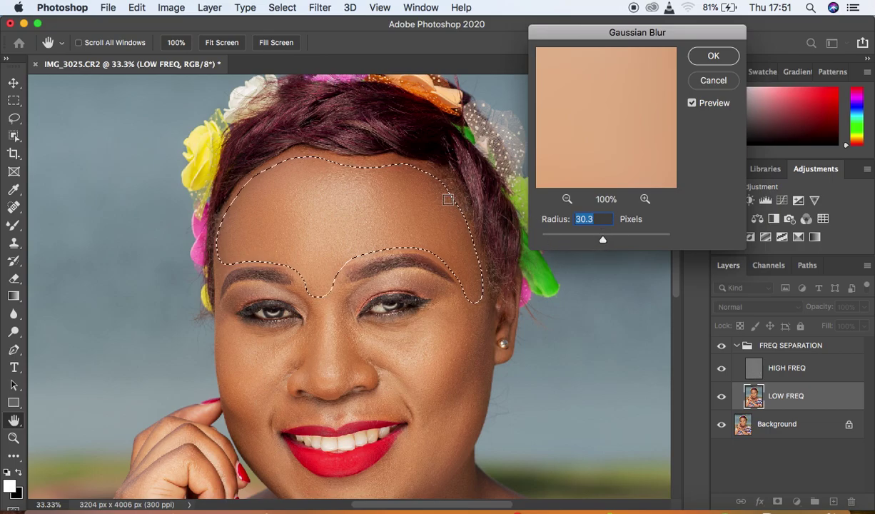
pyautogui.keyDown('alt'); pyautogui.click(432, 192); pyautogui.keyUp('alt')
pyautogui.keyDown('alt'); pyautogui.click(433, 193); pyautogui.keyUp('alt')
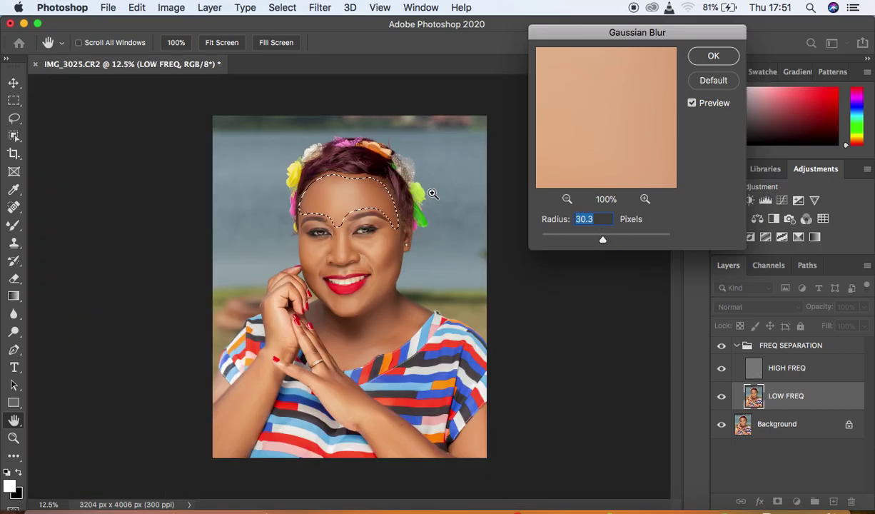
pyautogui.press('super+plus')
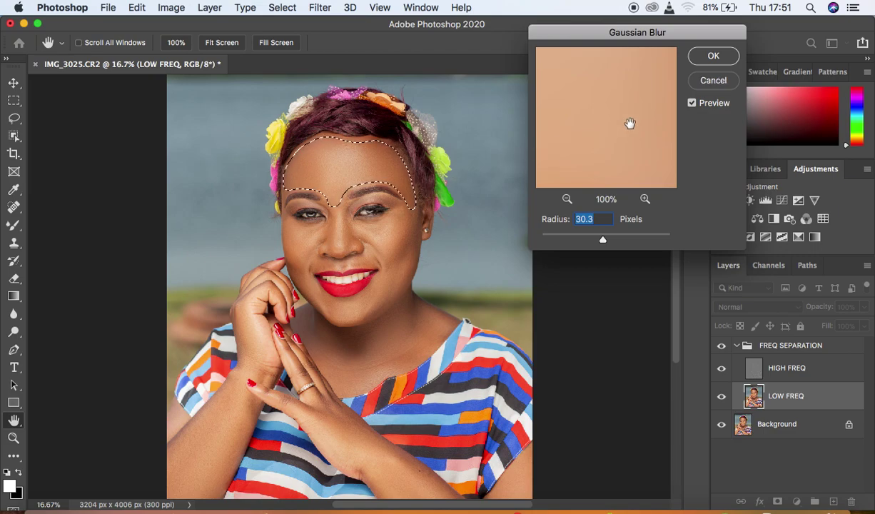
pyautogui.click(706, 56)
pyautogui.press('super+d')
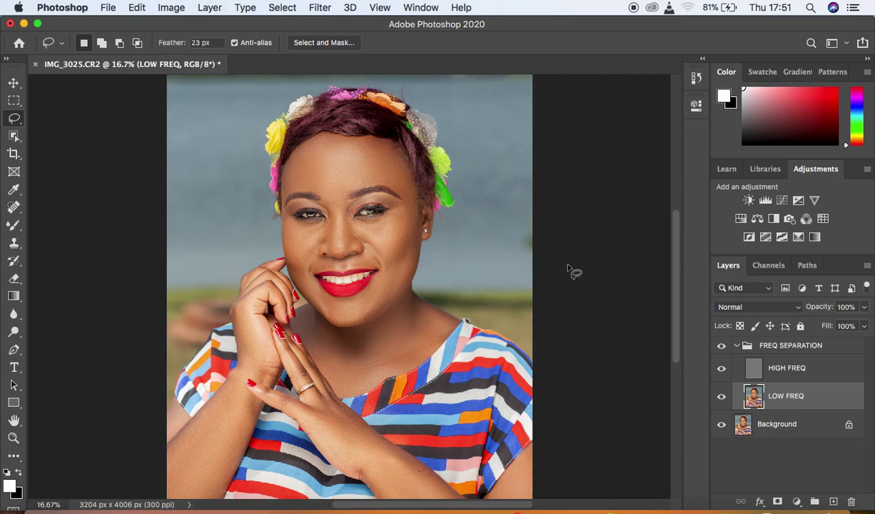
# Step: Lasso each cheek in turn on the LOW FREQ layer and reapply the last Gaussian Blur to it
pyautogui.press('super+plus')
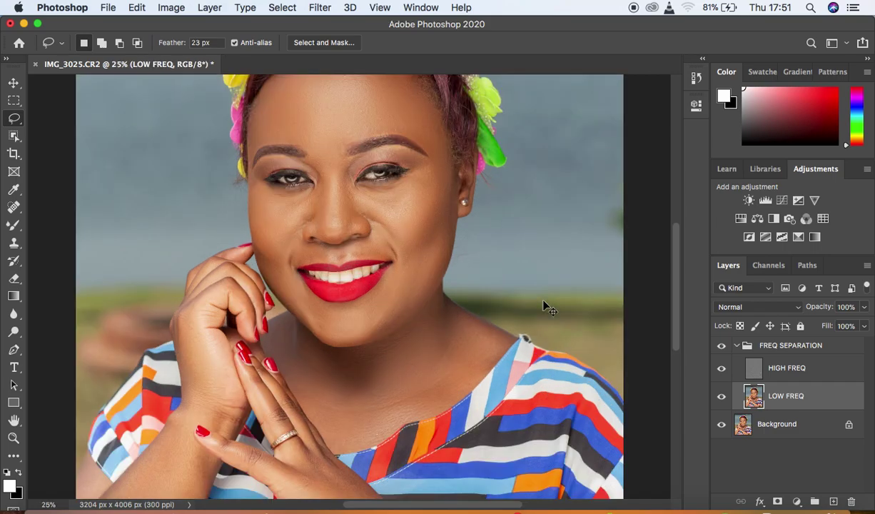
pyautogui.moveTo(439, 160)
pyautogui.mouseDown()
pyautogui.moveTo(395, 227)
pyautogui.moveTo(402, 269)
pyautogui.moveTo(417, 276)
pyautogui.moveTo(431, 266)
pyautogui.moveTo(447, 175)
pyautogui.mouseUp()
pyautogui.rightClick(434, 192)
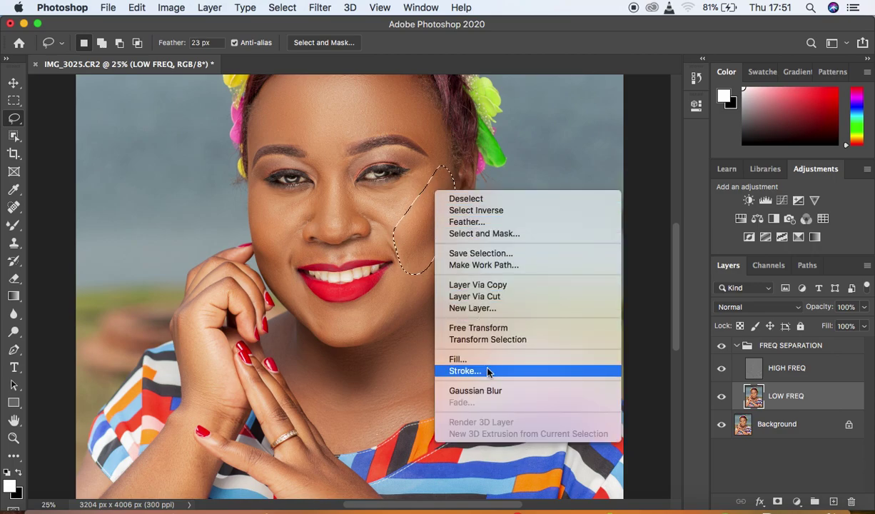
pyautogui.click(491, 390)
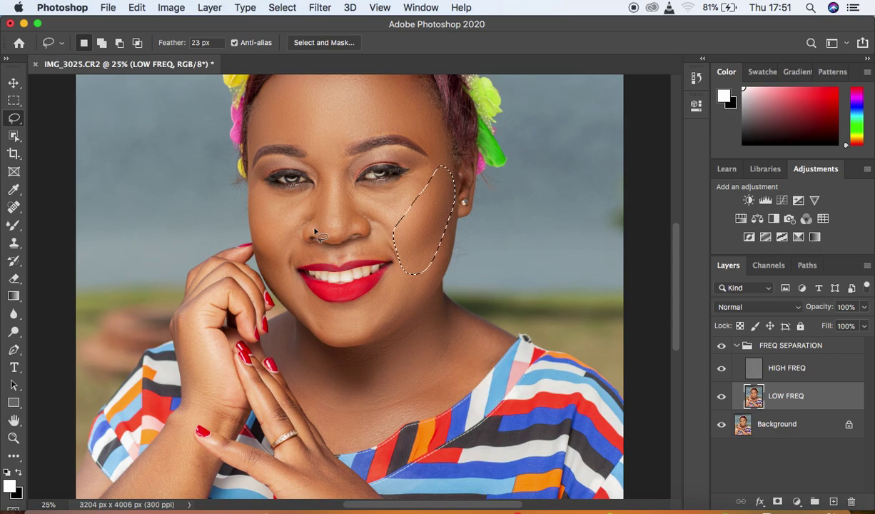
pyautogui.moveTo(253, 187)
pyautogui.mouseDown()
pyautogui.moveTo(311, 196)
pyautogui.moveTo(287, 270)
pyautogui.moveTo(277, 275)
pyautogui.moveTo(259, 252)
pyautogui.moveTo(255, 189)
pyautogui.mouseUp()
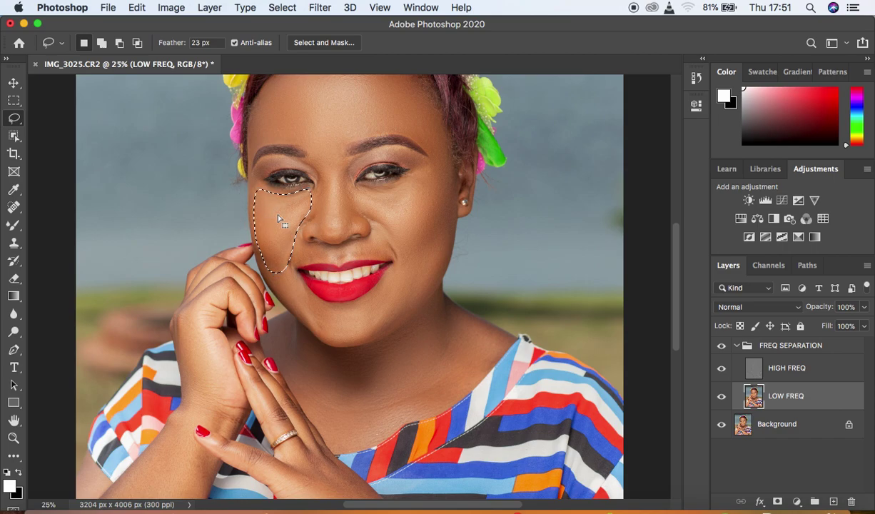
pyautogui.rightClick(278, 219)
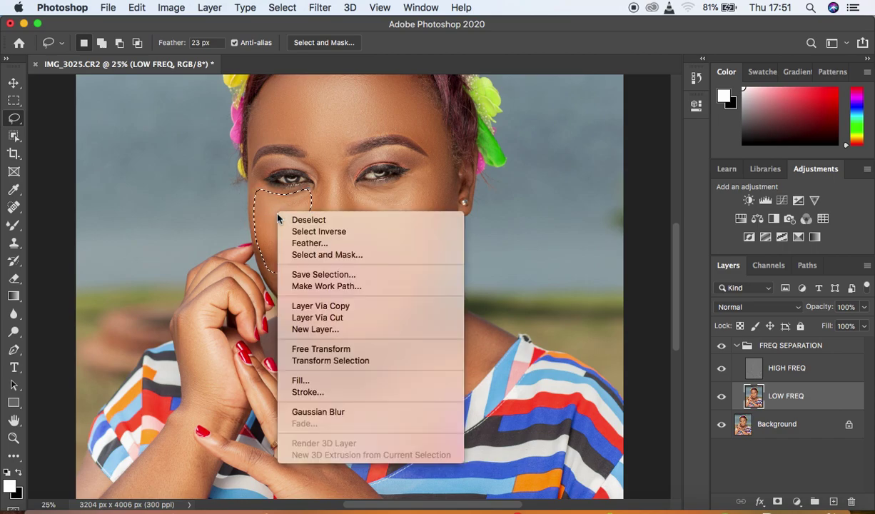
pyautogui.click(318, 412)
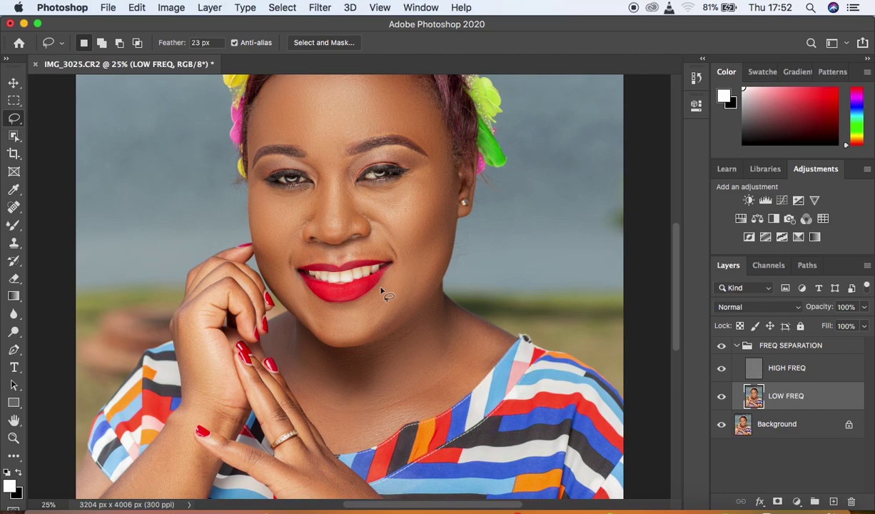
# Step: Lasso the chin area below the lips, reapply the Gaussian Blur, fade it to 78% opacity in Normal mode, and deselect
pyautogui.moveTo(292, 284)
pyautogui.mouseDown()
pyautogui.moveTo(341, 315)
pyautogui.moveTo(381, 294)
pyautogui.moveTo(412, 256)
pyautogui.moveTo(430, 264)
pyautogui.moveTo(401, 310)
pyautogui.moveTo(355, 339)
pyautogui.moveTo(328, 332)
pyautogui.moveTo(287, 286)
pyautogui.mouseUp()
pyautogui.rightClick(338, 319)
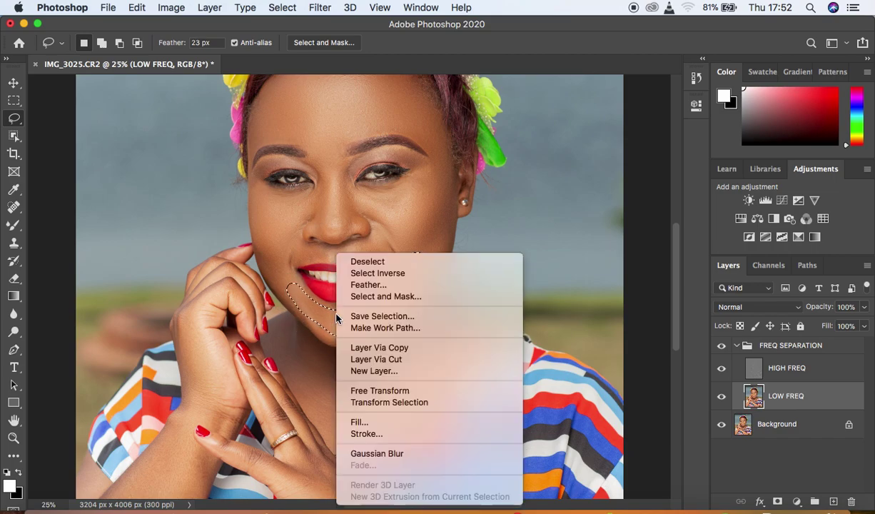
pyautogui.click(391, 452)
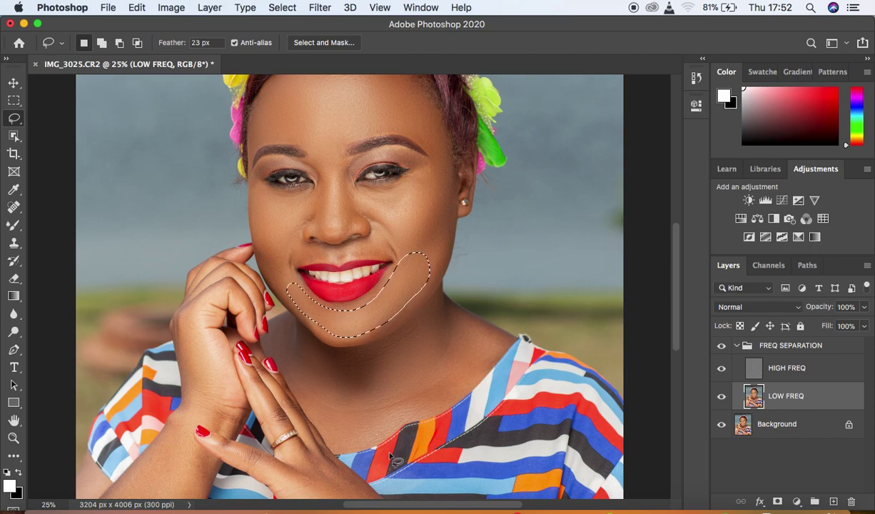
pyautogui.press('shift')
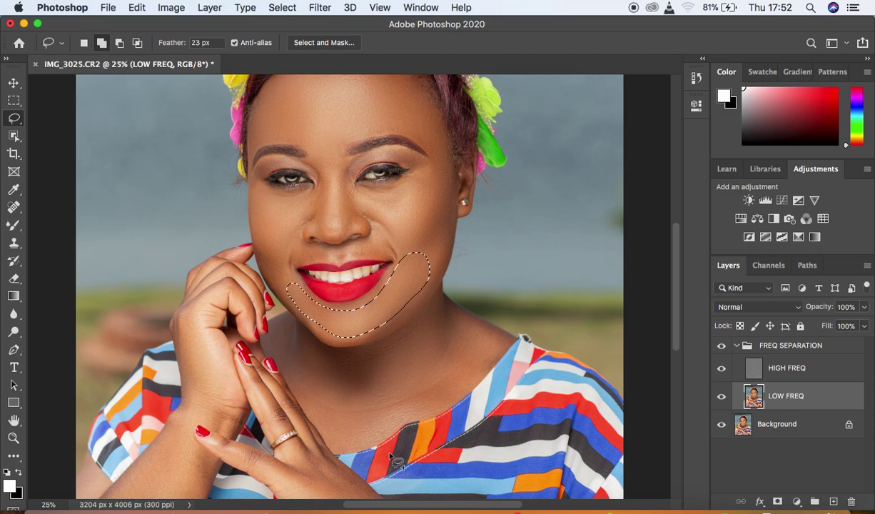
pyautogui.hotkey('ctrl', 'shift', 'f')
pyautogui.click(441, 187)
pyautogui.click(437, 184)
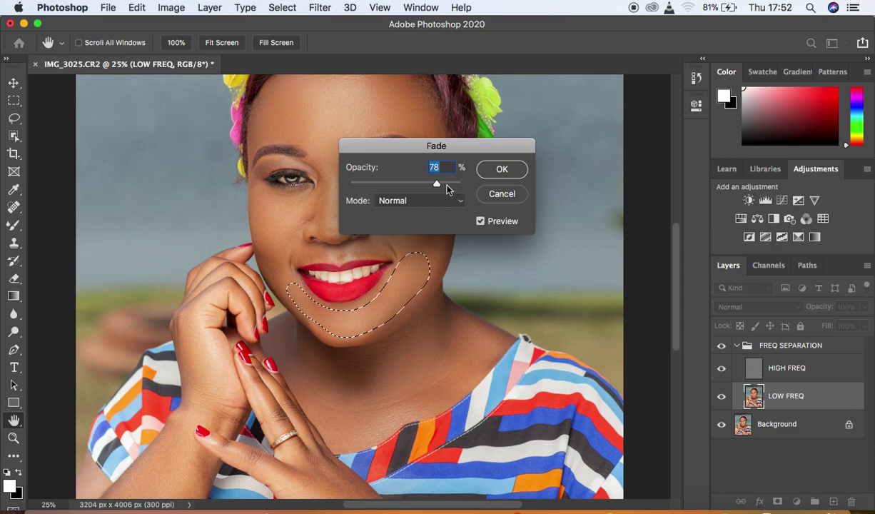
pyautogui.click(502, 169)
pyautogui.click(531, 234)
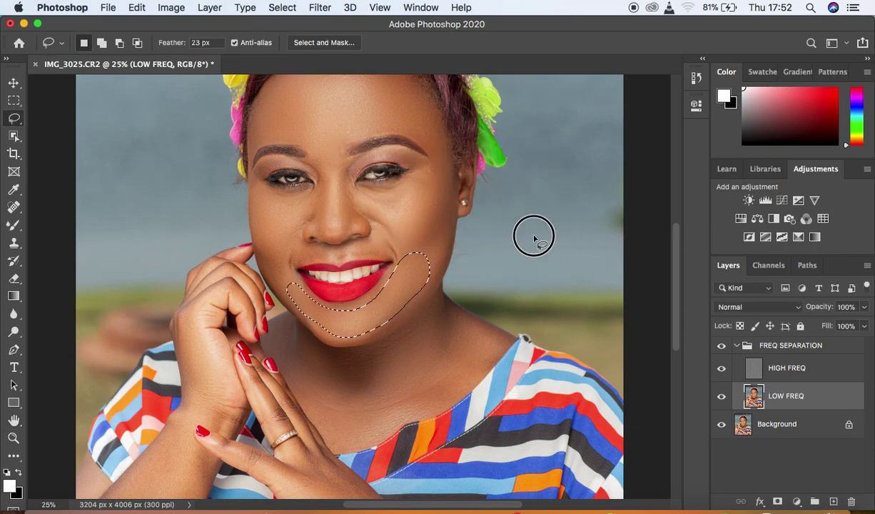
# Step: Lasso each side of the nose in turn on the LOW FREQ layer, reapply the last Gaussian Blur to it, and deselect
pyautogui.moveTo(344, 165)
pyautogui.mouseDown()
pyautogui.moveTo(348, 230)
pyautogui.moveTo(361, 226)
pyautogui.moveTo(361, 205)
pyautogui.moveTo(341, 171)
pyautogui.mouseUp()
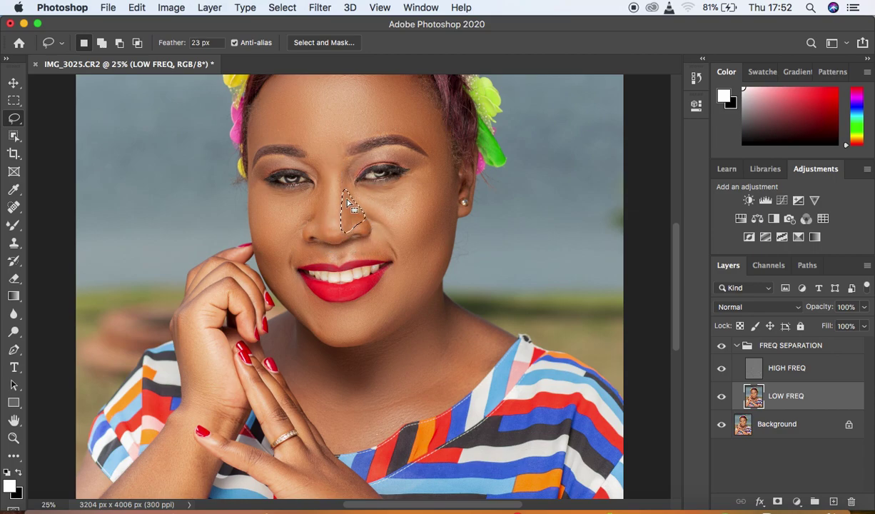
pyautogui.rightClick(347, 200)
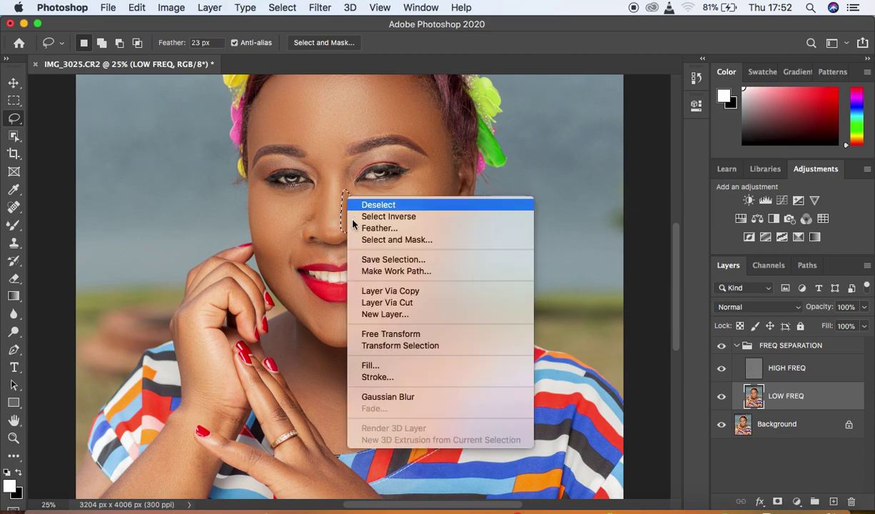
pyautogui.click(412, 401)
pyautogui.press('super+d')
pyautogui.moveTo(308, 166)
pyautogui.mouseDown()
pyautogui.moveTo(306, 157)
pyautogui.moveTo(326, 186)
pyautogui.moveTo(318, 236)
pyautogui.moveTo(299, 219)
pyautogui.moveTo(316, 175)
pyautogui.moveTo(316, 185)
pyautogui.mouseUp()
pyautogui.rightClick(320, 199)
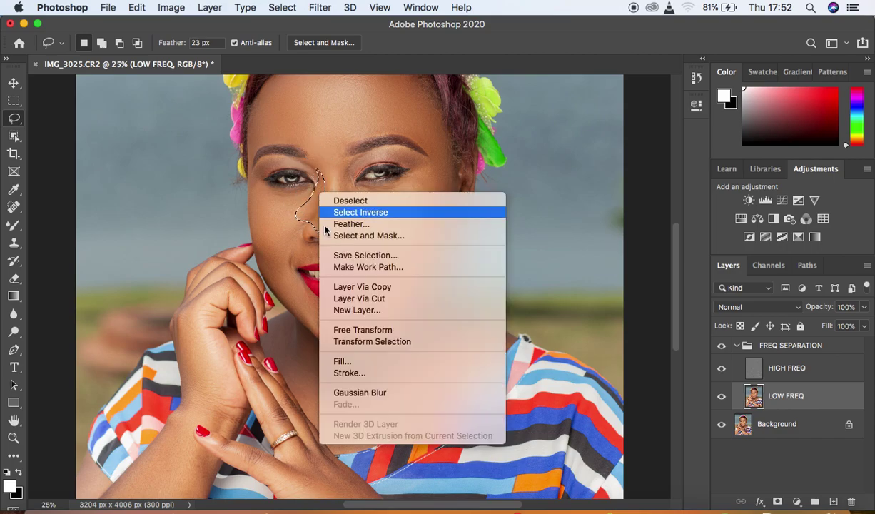
pyautogui.click(376, 389)
pyautogui.hotkey('ctrl', 'd')
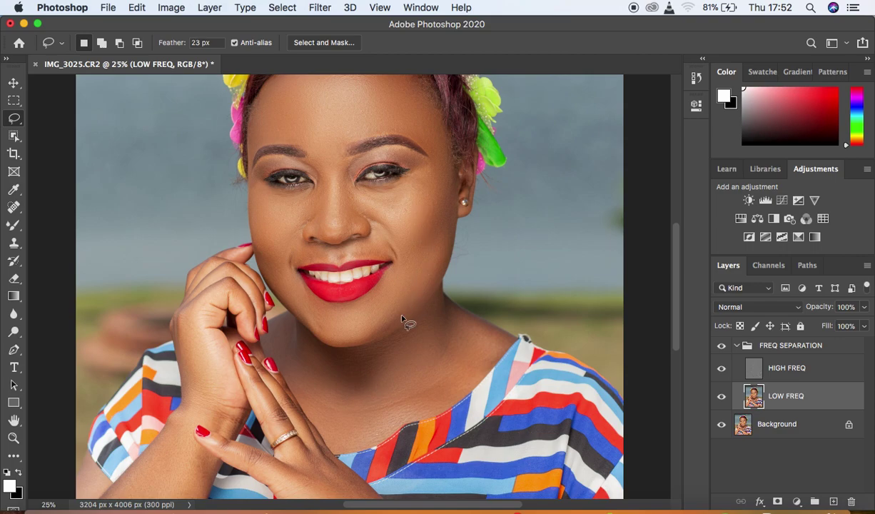
# Step: Lasso the smile-line area on each side above the lips on the LOW FREQ layer, reapply the Gaussian Blur to each, and deselect
pyautogui.moveTo(298, 248)
pyautogui.mouseDown()
pyautogui.moveTo(313, 244)
pyautogui.moveTo(328, 258)
pyautogui.moveTo(290, 265)
pyautogui.moveTo(306, 241)
pyautogui.moveTo(324, 254)
pyautogui.moveTo(291, 266)
pyautogui.moveTo(294, 252)
pyautogui.mouseUp()
pyautogui.rightClick(305, 251)
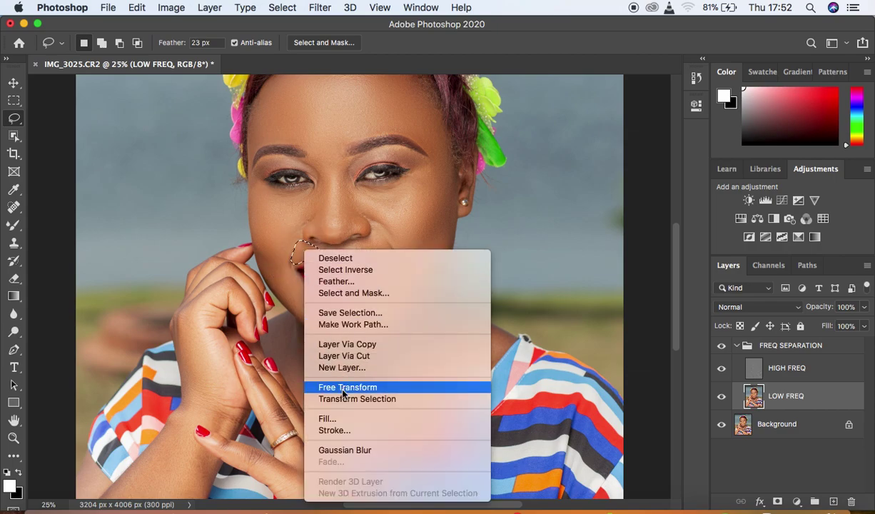
pyautogui.click(359, 450)
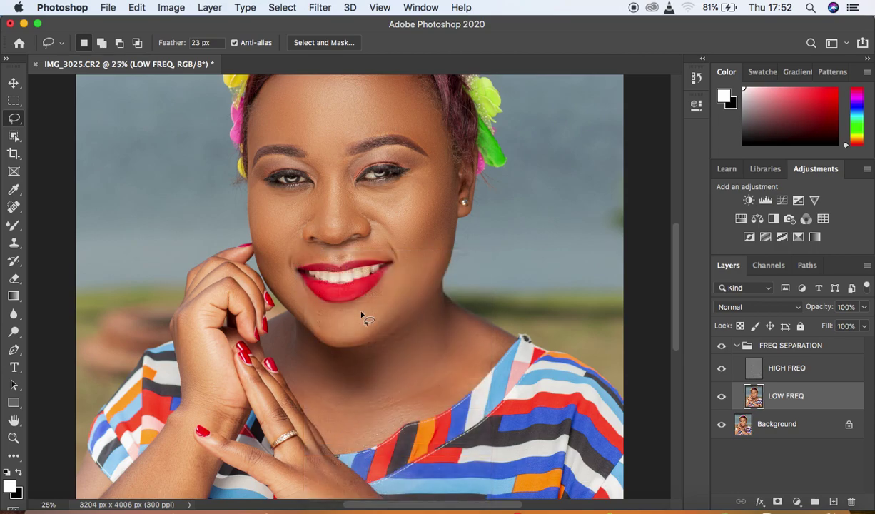
pyautogui.moveTo(368, 249)
pyautogui.mouseDown()
pyautogui.moveTo(364, 238)
pyautogui.moveTo(361, 248)
pyautogui.moveTo(400, 255)
pyautogui.moveTo(374, 229)
pyautogui.moveTo(376, 244)
pyautogui.mouseUp()
pyautogui.rightClick(375, 242)
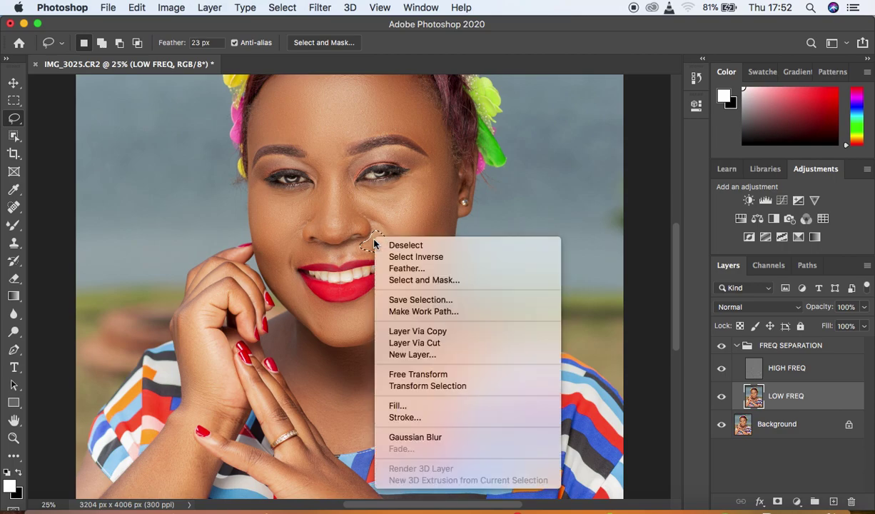
pyautogui.click(430, 440)
pyautogui.click(498, 344)
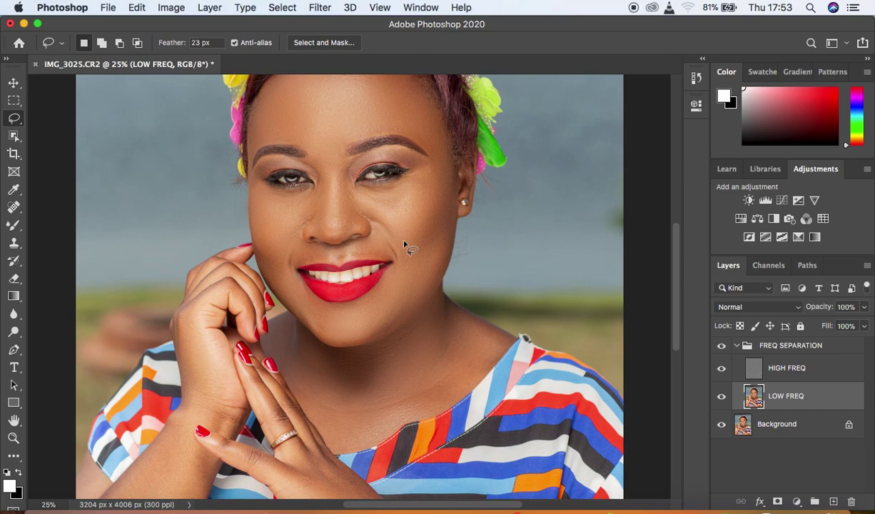
# Step: Collapse the FREQ SEPARATION group and compare the full portrait with the group hidden and shown
pyautogui.press('super+minus')
pyautogui.press('super+minus')
pyautogui.press('super+minus')
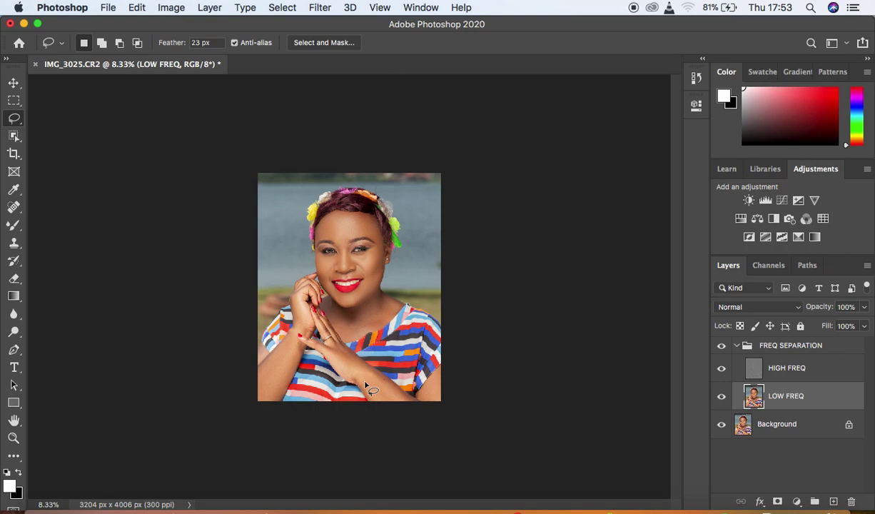
pyautogui.click(736, 345)
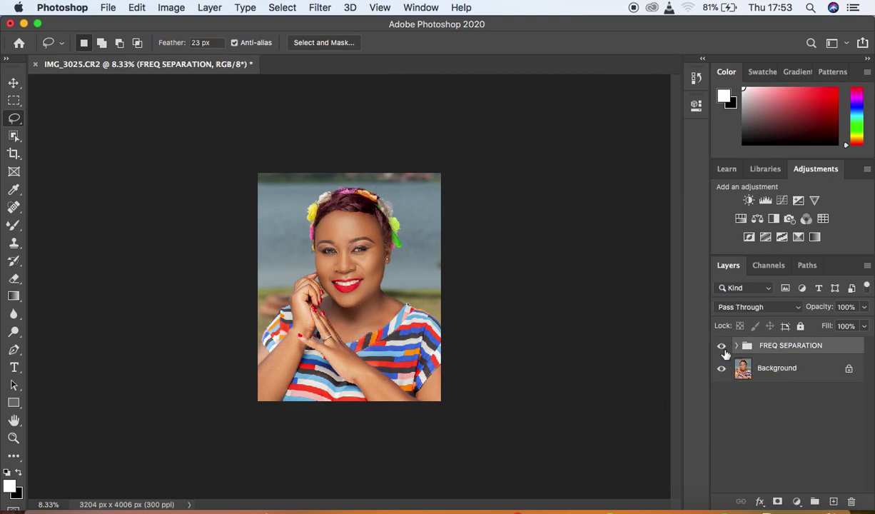
pyautogui.click(720, 346)
pyautogui.click(721, 348)
pyautogui.click(720, 348)
pyautogui.click(721, 347)
pyautogui.click(720, 348)
pyautogui.press('super+plus')
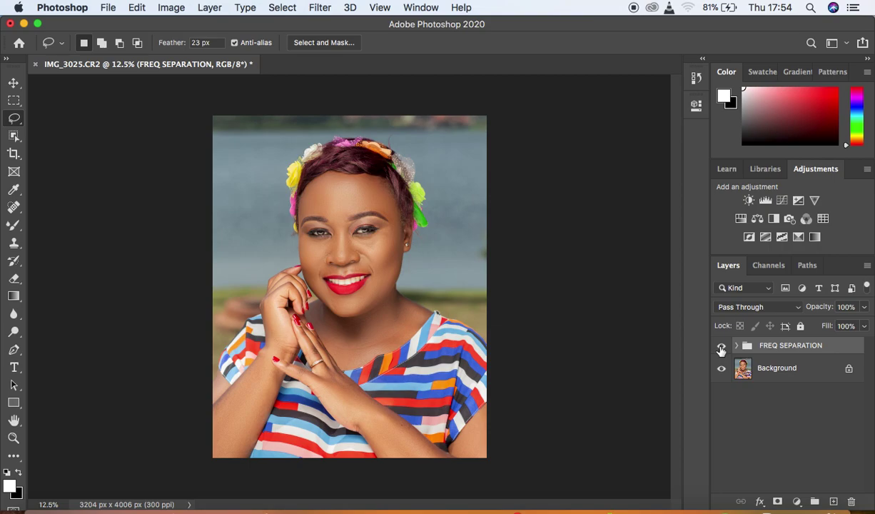
# Step: Add a Curves adjustment layer above the FREQ SEPARATION group and raise the RGB curve's midpoint to brighten the image strongly
pyautogui.click(797, 502)
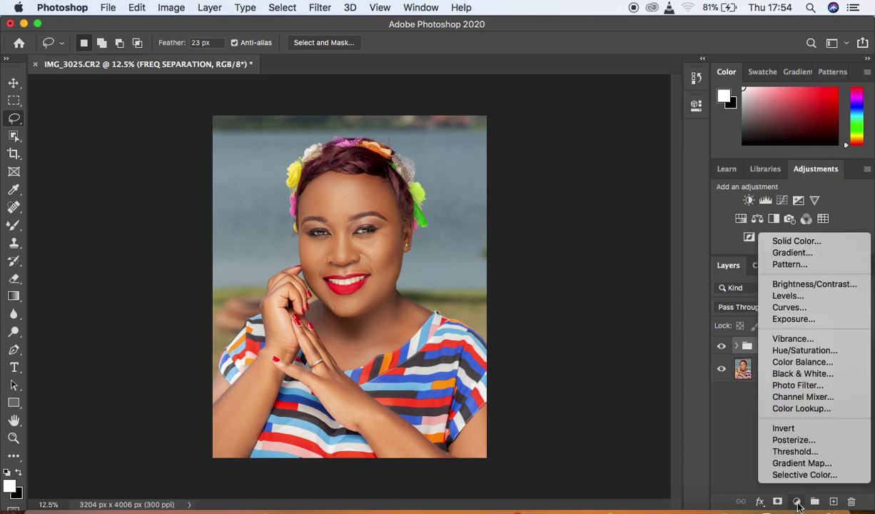
pyautogui.click(785, 307)
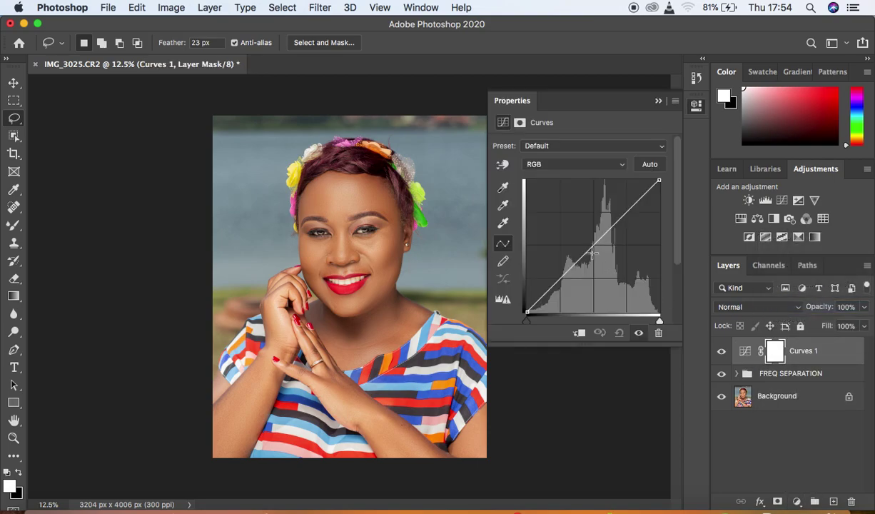
pyautogui.moveTo(593, 244); pyautogui.dragTo(574, 226)
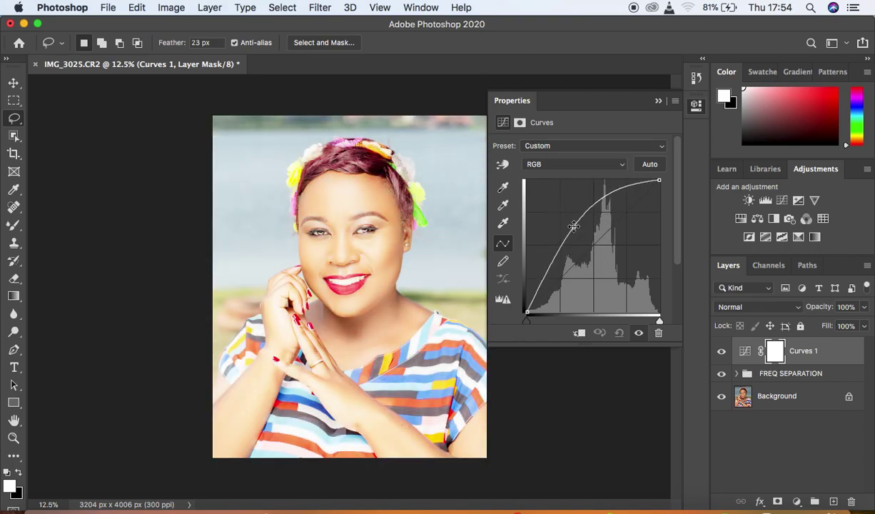
pyautogui.click(657, 101)
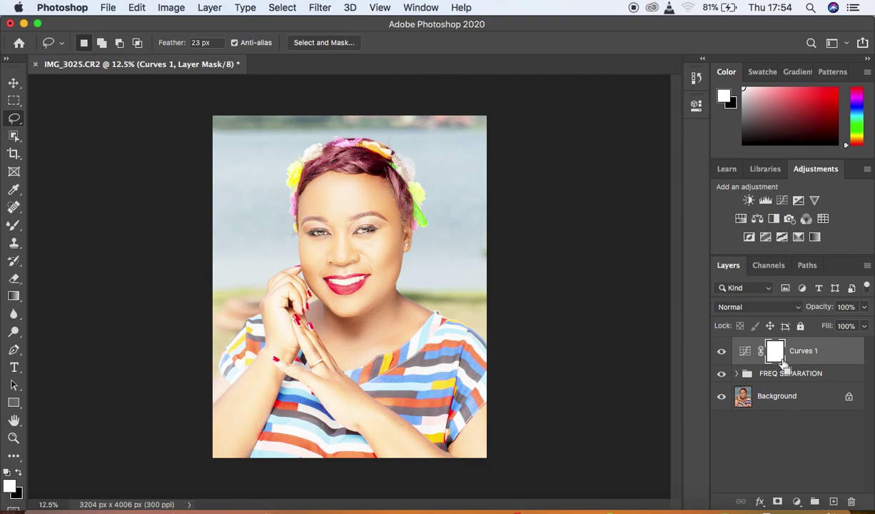
# Step: Invert the brightening Curves layer's mask to black and rename the layer dodge
pyautogui.press('super+i')
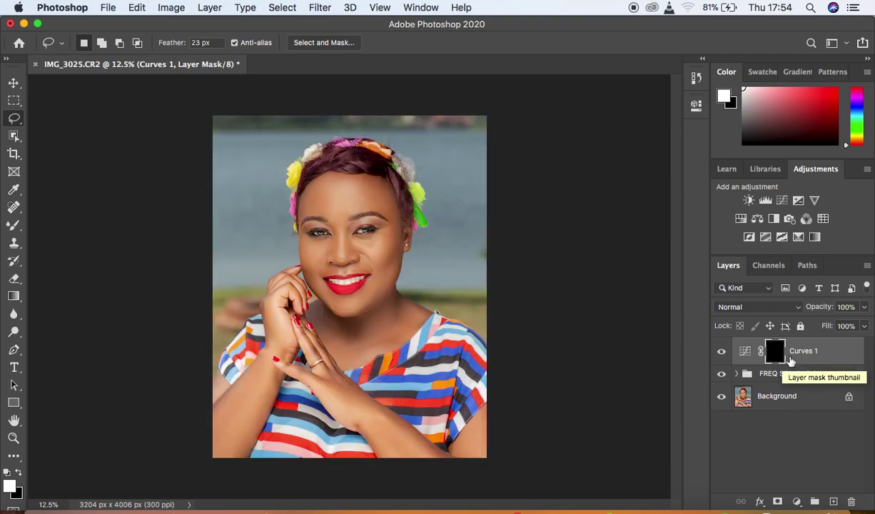
pyautogui.doubleClick(801, 350)
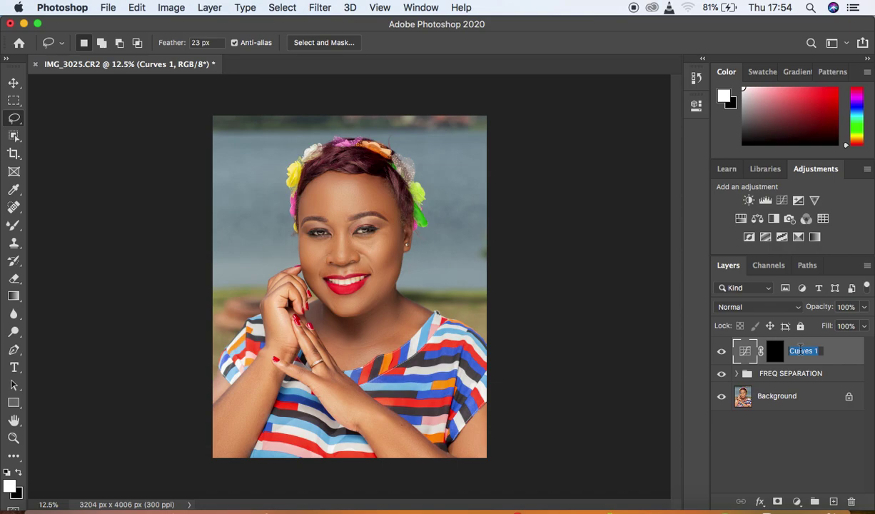
pyautogui.write('dodge')
pyautogui.press('Return')
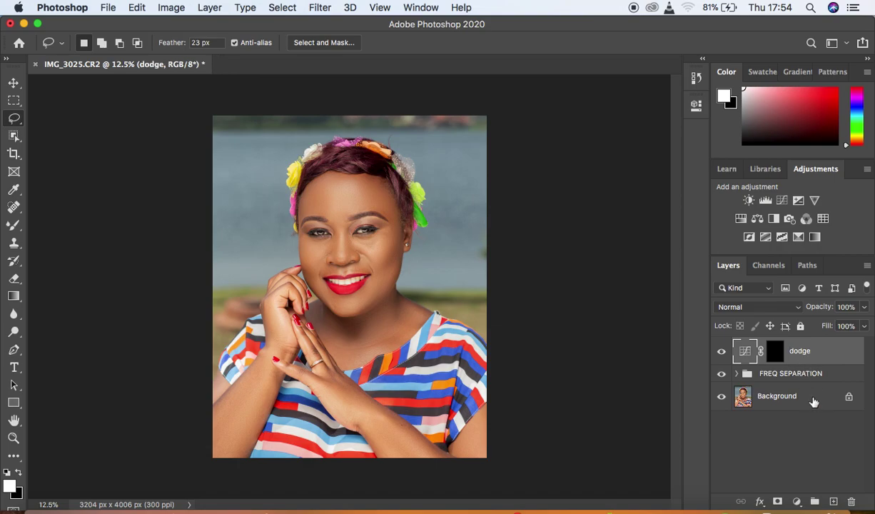
# Step: Add a second Curves adjustment layer above dodge and pull the RGB curve's midpoint down to darken the image strongly
pyautogui.click(797, 501)
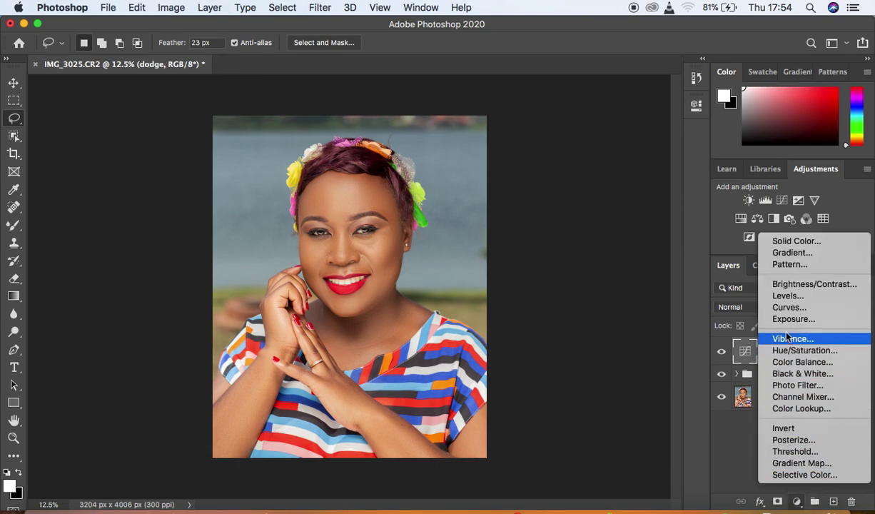
pyautogui.click(787, 310)
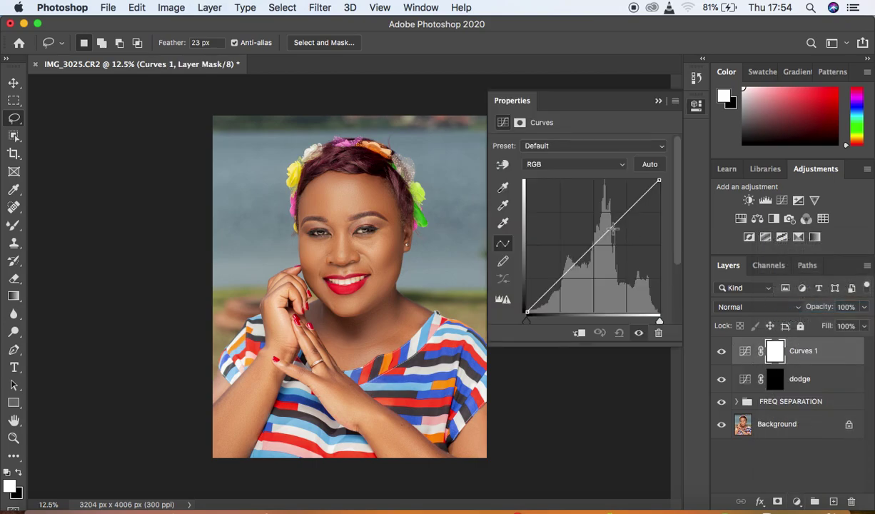
pyautogui.moveTo(592, 246); pyautogui.dragTo(611, 271)
pyautogui.click(659, 101)
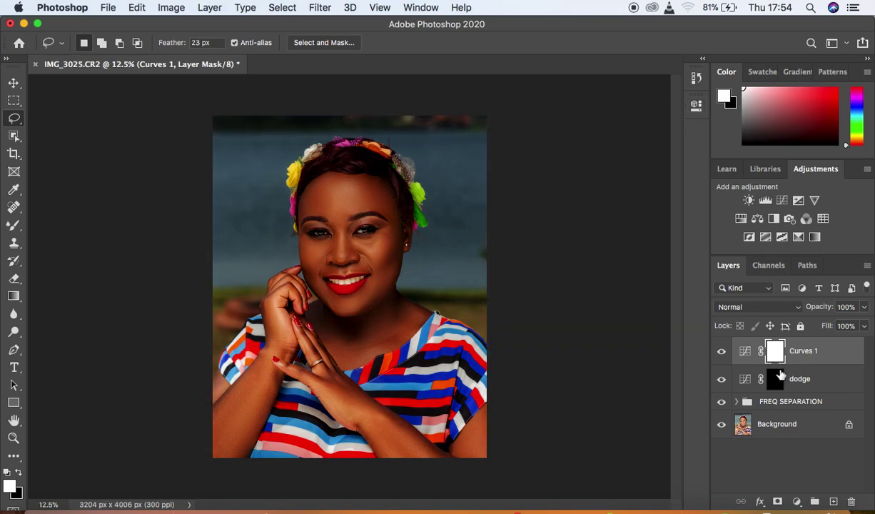
# Step: Invert the darkening Curves layer's mask to black and rename the layer burn
pyautogui.press('super+i')
pyautogui.doubleClick(800, 351)
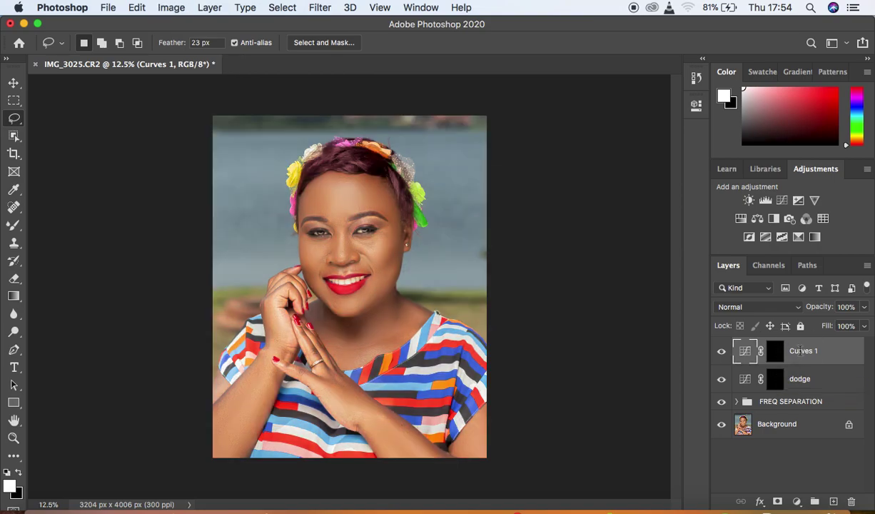
pyautogui.write('burn')
pyautogui.press('Return')
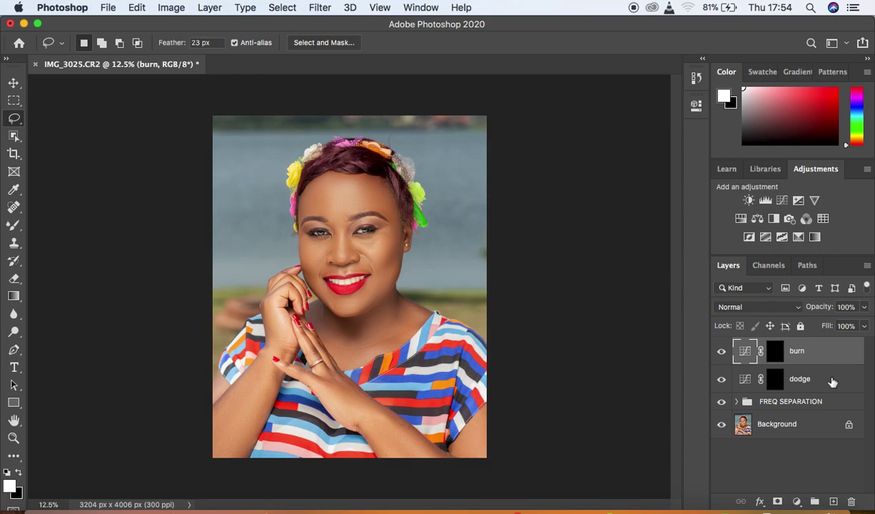
# Step: Group the burn and dodge layers and name the group DODGE AND BURN
pyautogui.keyDown('shift'); pyautogui.click(832, 382); pyautogui.keyUp('shift')
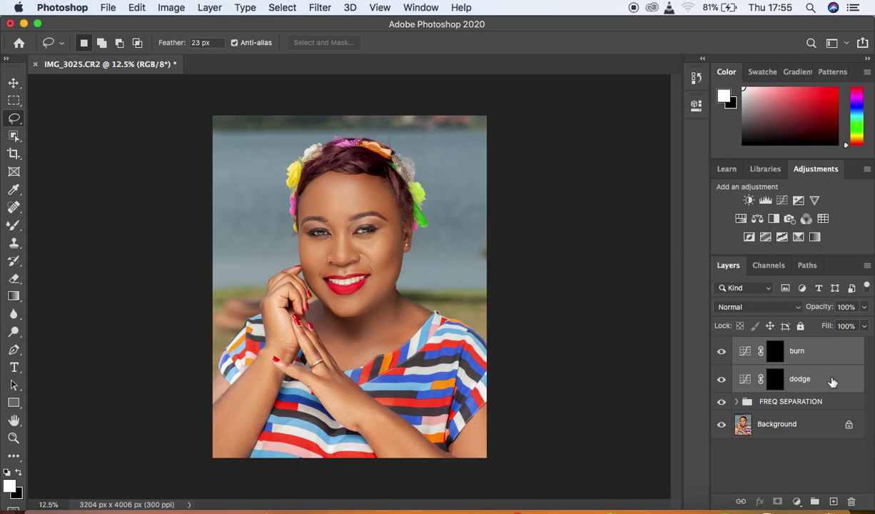
pyautogui.press('super+g')
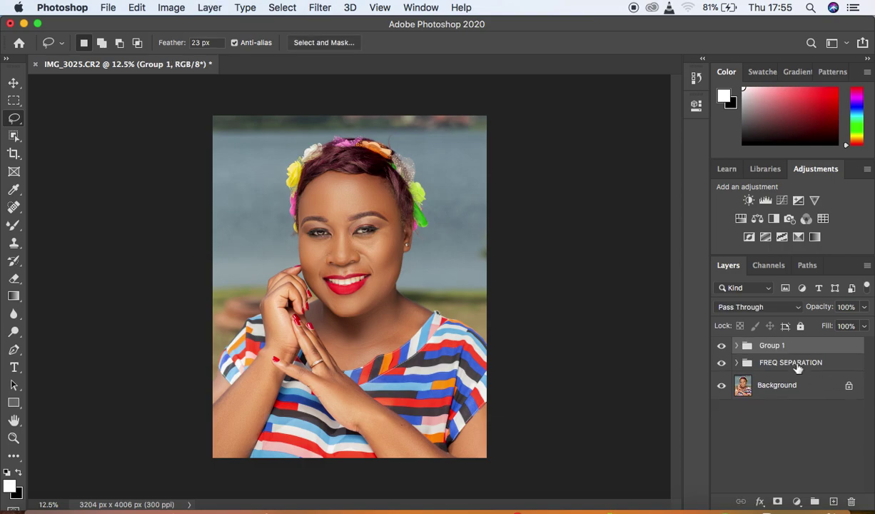
pyautogui.doubleClick(771, 346)
pyautogui.write('DODGE AND BURN')
pyautogui.press('Return')
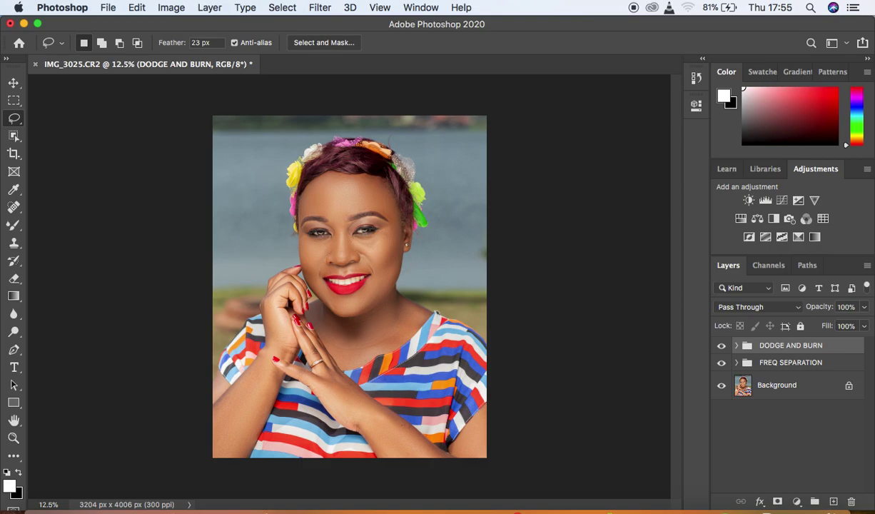
# Step: Expand the DODGE AND BURN group, reset the colours to default black and white, and make white the foreground colour
pyautogui.click(736, 347)
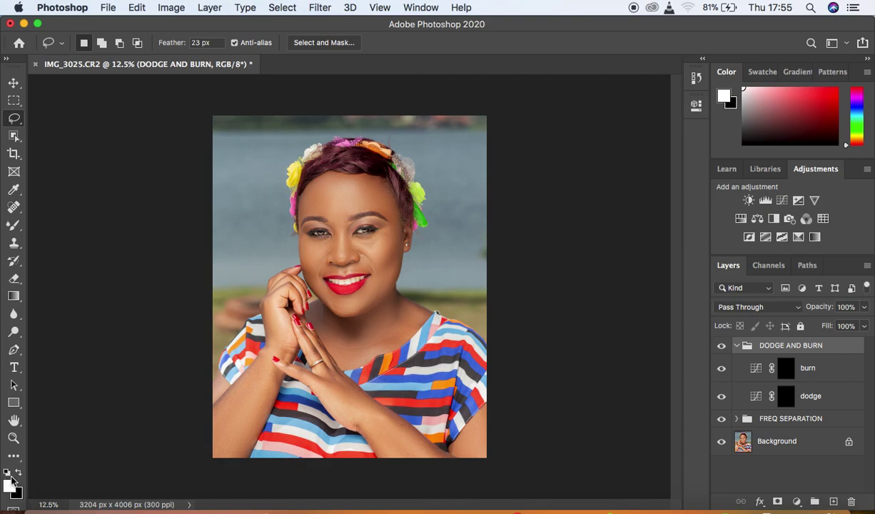
pyautogui.click(7, 473)
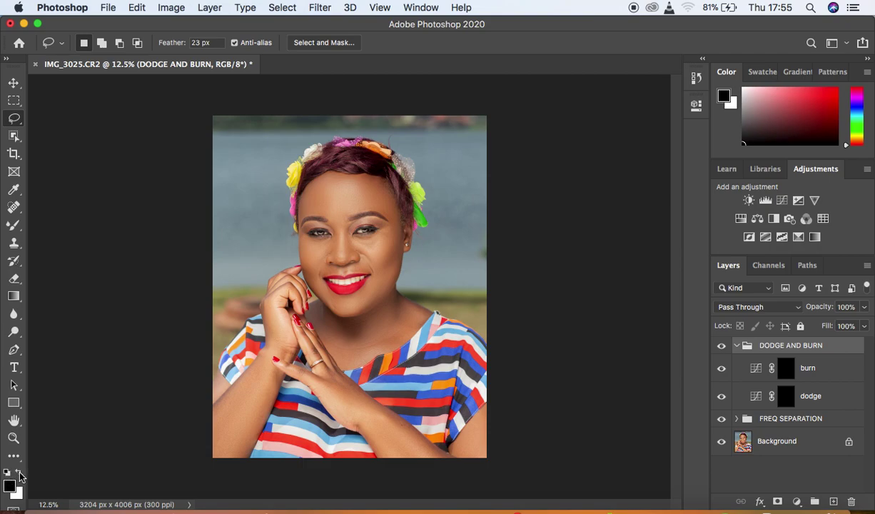
pyautogui.press('x')
pyautogui.press('x')
pyautogui.press('x')
pyautogui.press('x')
pyautogui.press('x')
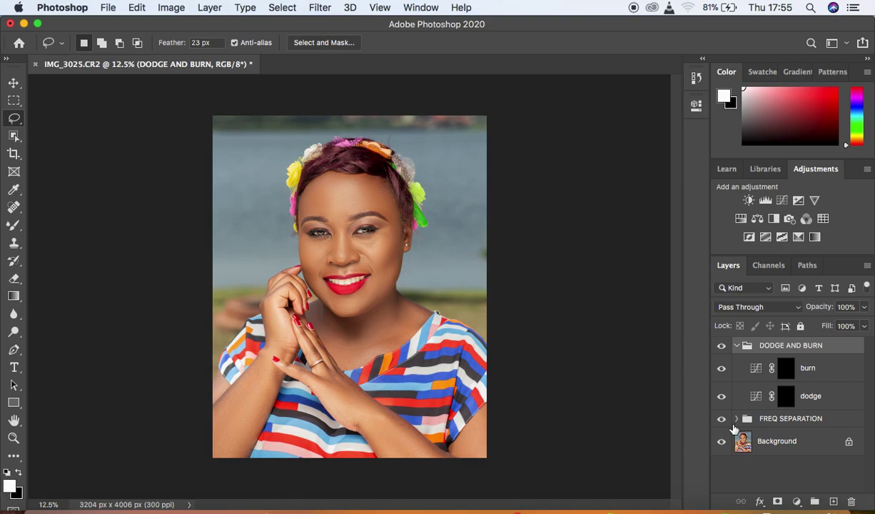
# Step: Paint white highlight strokes with a soft 50-pixel Brush on the dodge mask along the nose bridge, both cheeks, chin and forehead
pyautogui.click(786, 397)
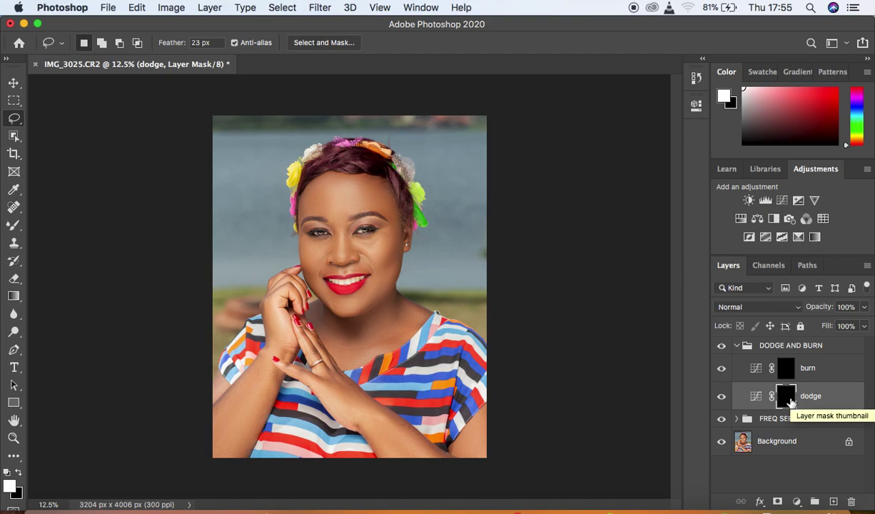
pyautogui.rightClick(15, 228)
pyautogui.click(52, 224)
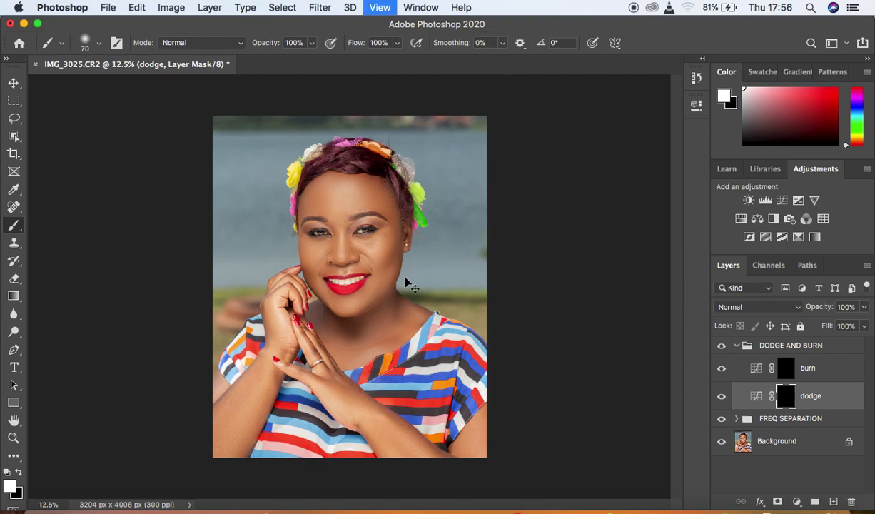
pyautogui.press('super+plus')
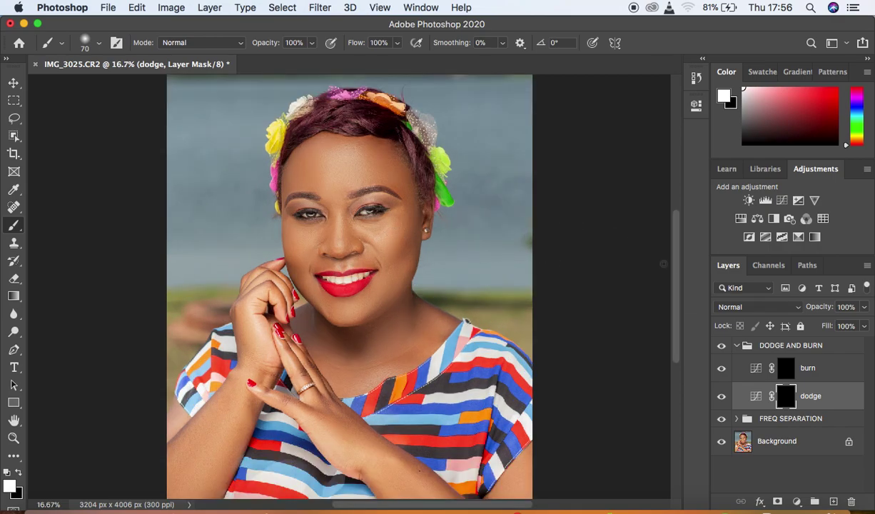
pyautogui.scroll(-2, 660, 266)
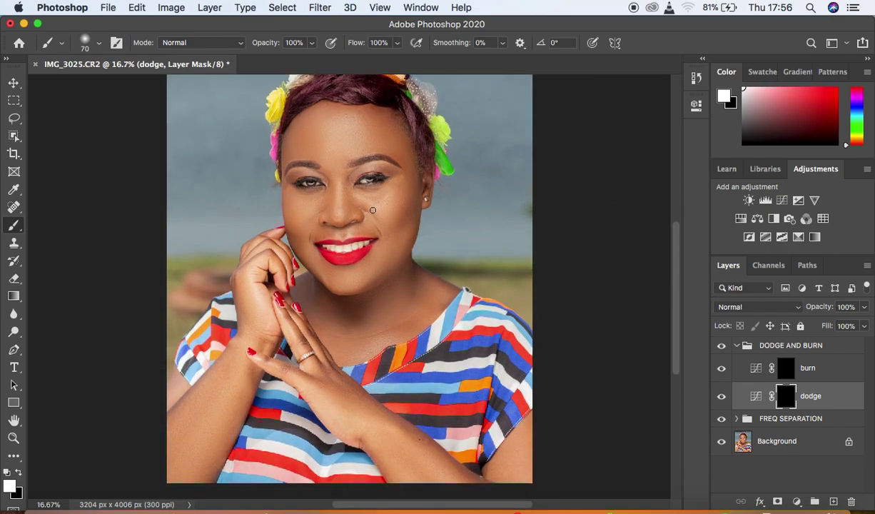
pyautogui.press('[')
pyautogui.moveTo(340, 183); pyautogui.dragTo(340, 217)
pyautogui.moveTo(305, 214); pyautogui.dragTo(291, 196)
pyautogui.moveTo(375, 209); pyautogui.dragTo(398, 186)
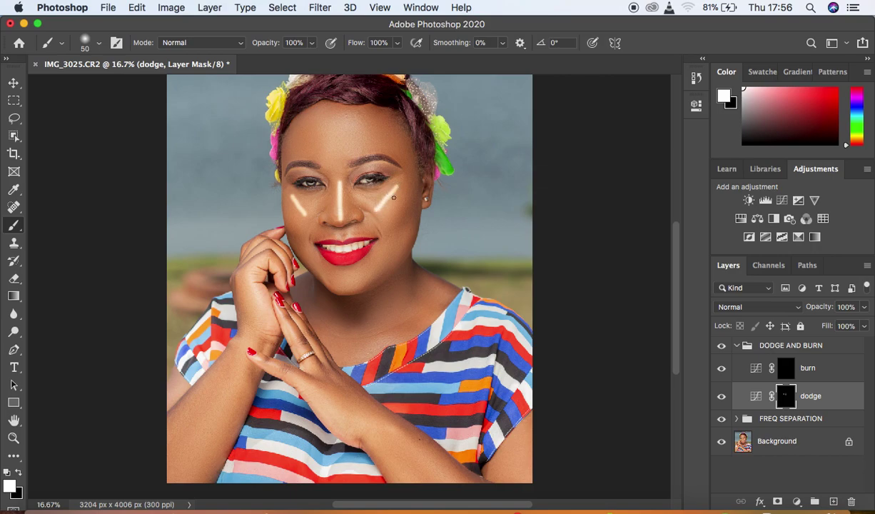
pyautogui.moveTo(363, 278); pyautogui.dragTo(332, 277)
pyautogui.moveTo(320, 133); pyautogui.dragTo(373, 136)
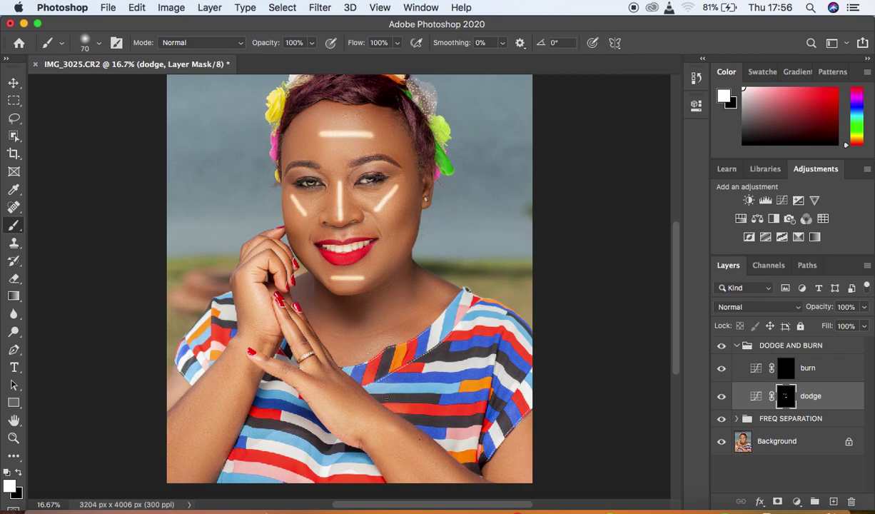
# Step: Paint white highlight strokes on the dodge mask along the backs of both hands and extend the highlight beside the nose
pyautogui.moveTo(294, 370); pyautogui.dragTo(359, 435)
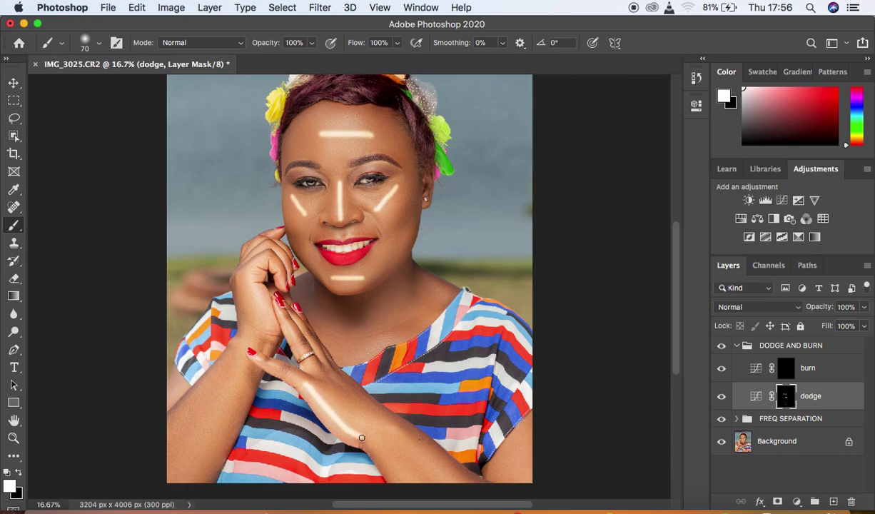
pyautogui.moveTo(677, 345); pyautogui.dragTo(677, 374)
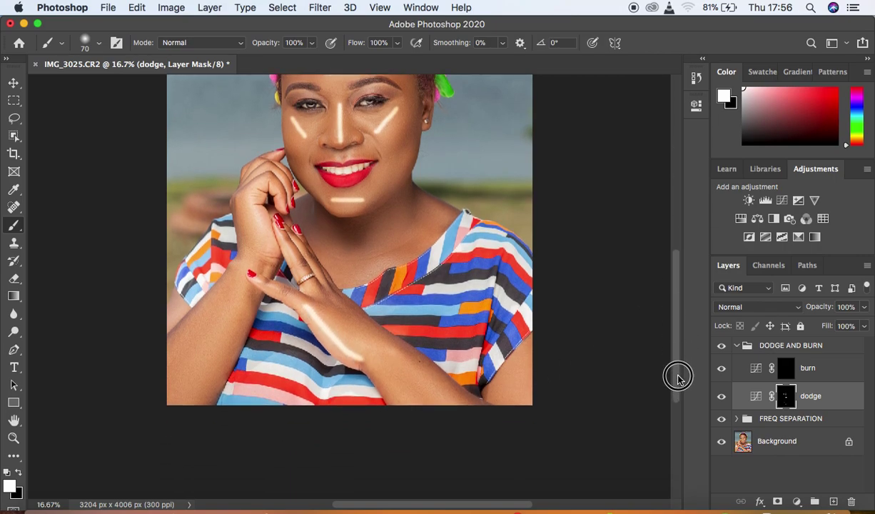
pyautogui.moveTo(239, 190); pyautogui.dragTo(257, 242)
pyautogui.moveTo(677, 336); pyautogui.dragTo(680, 285)
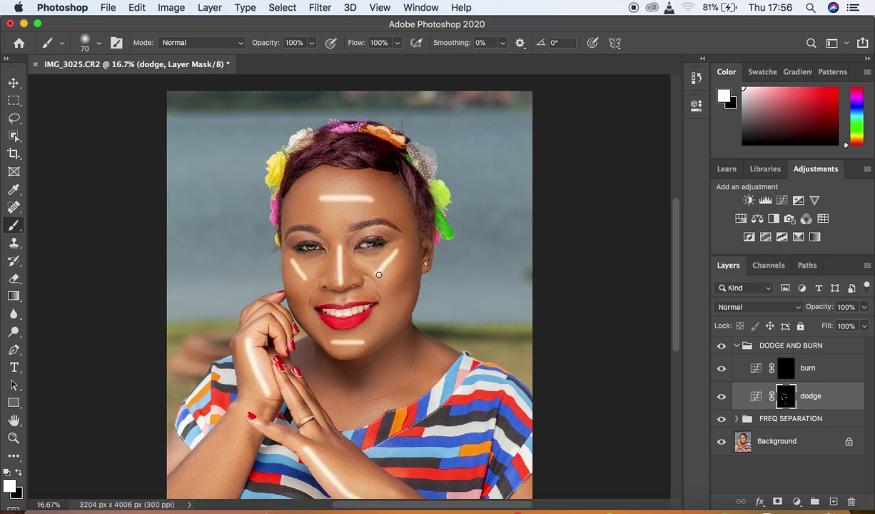
pyautogui.moveTo(363, 264); pyautogui.dragTo(379, 273)
# Step: Feather the dodge layer's mask to 106.3 px and compare the image with and without the dodge layer
pyautogui.click(419, 7)
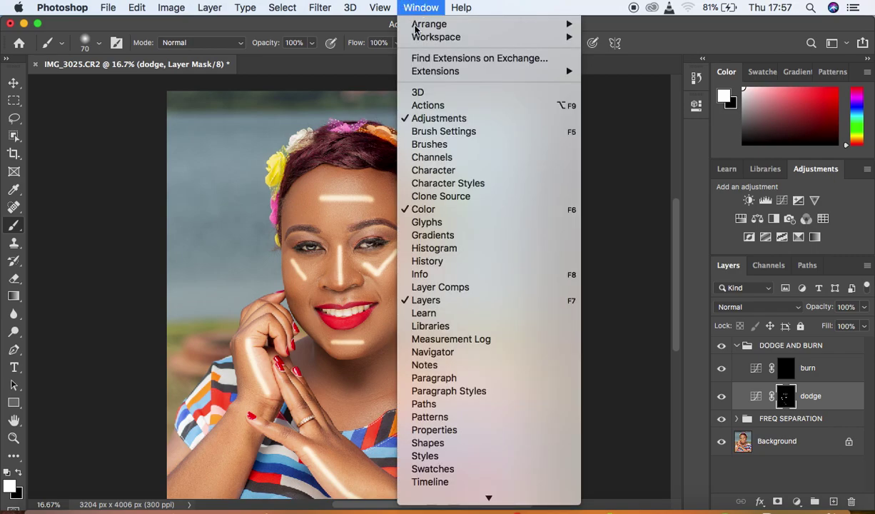
pyautogui.click(448, 429)
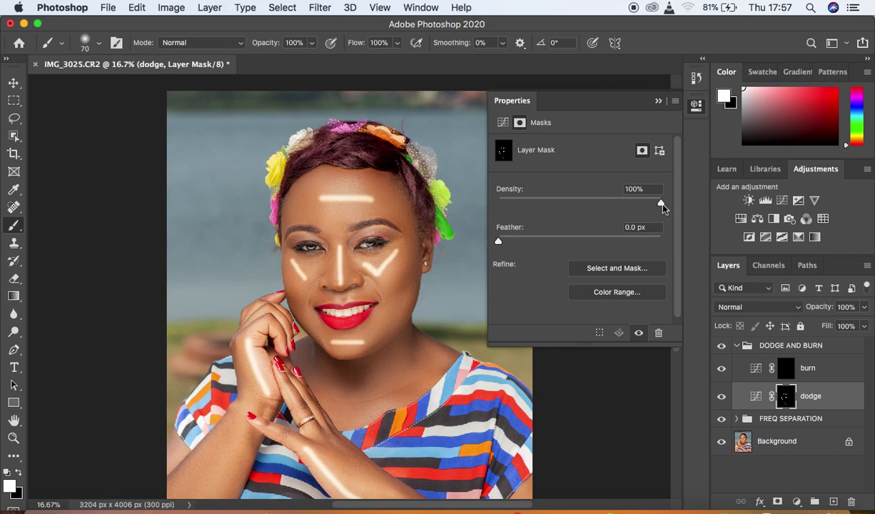
pyautogui.moveTo(500, 245); pyautogui.dragTo(605, 243)
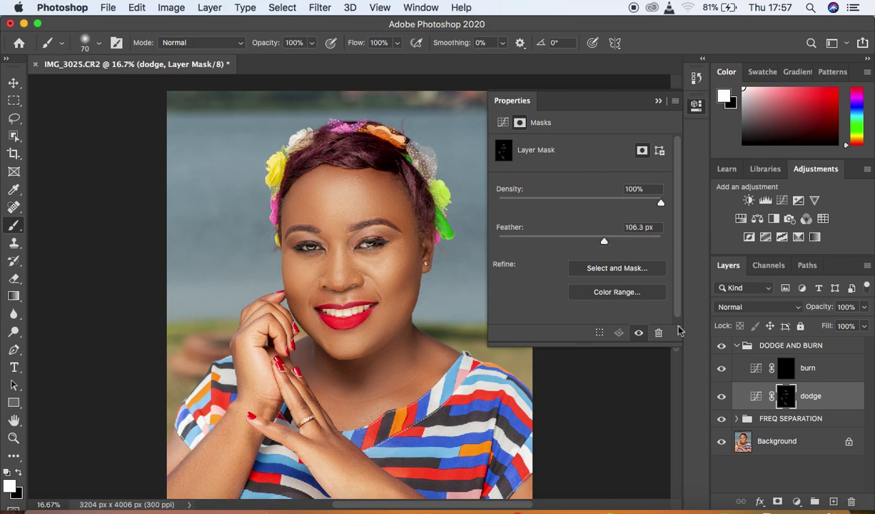
pyautogui.click(720, 398)
pyautogui.click(719, 397)
pyautogui.click(719, 397)
pyautogui.click(719, 398)
pyautogui.click(658, 102)
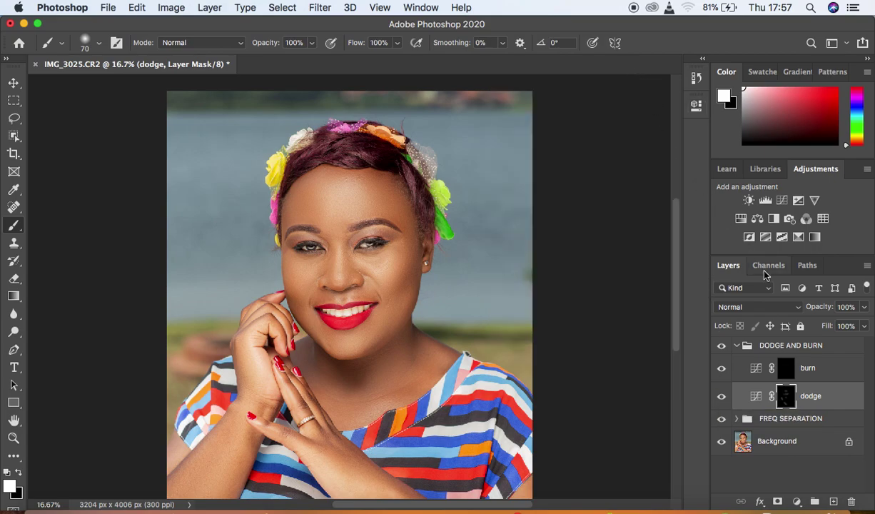
# Step: Set the dodge layer's blending mode to Luminosity
pyautogui.click(752, 309)
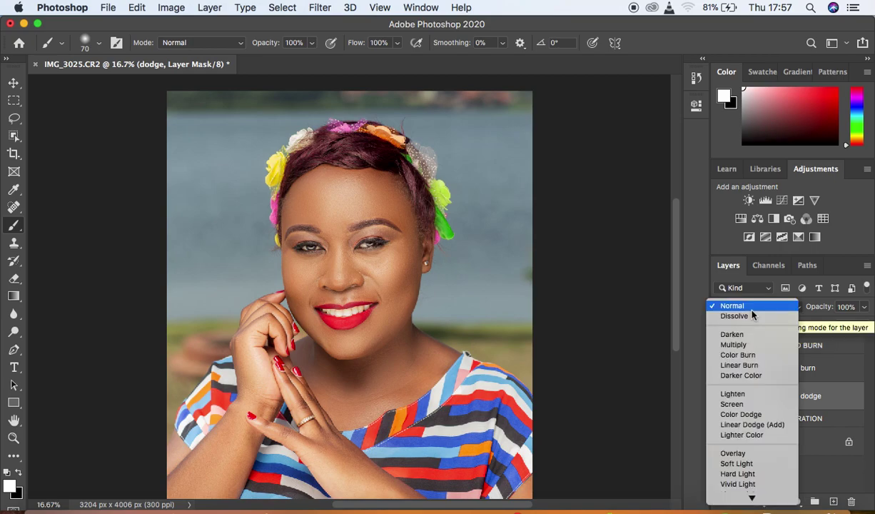
pyautogui.moveTo(751, 498)
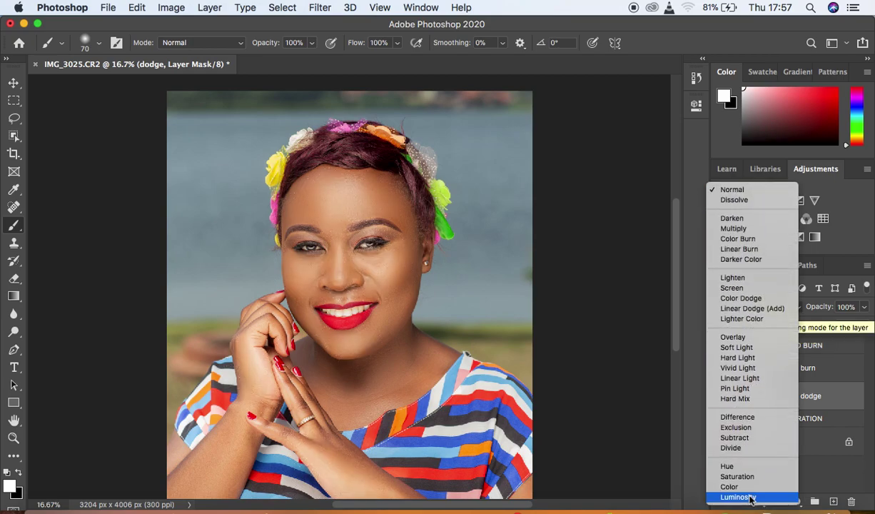
pyautogui.click(750, 498)
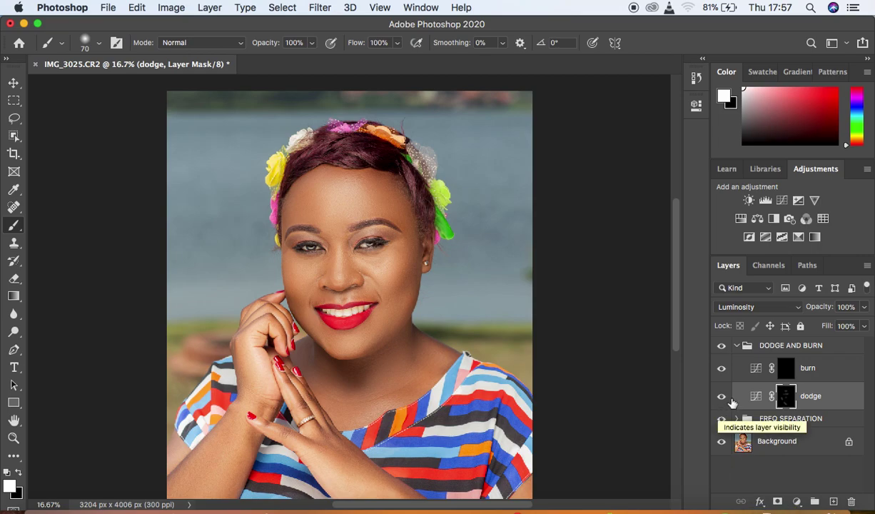
# Step: Paint white shadow strokes on the burn mask along both cheeks, the temples and the sides of the nose
pyautogui.click(785, 368)
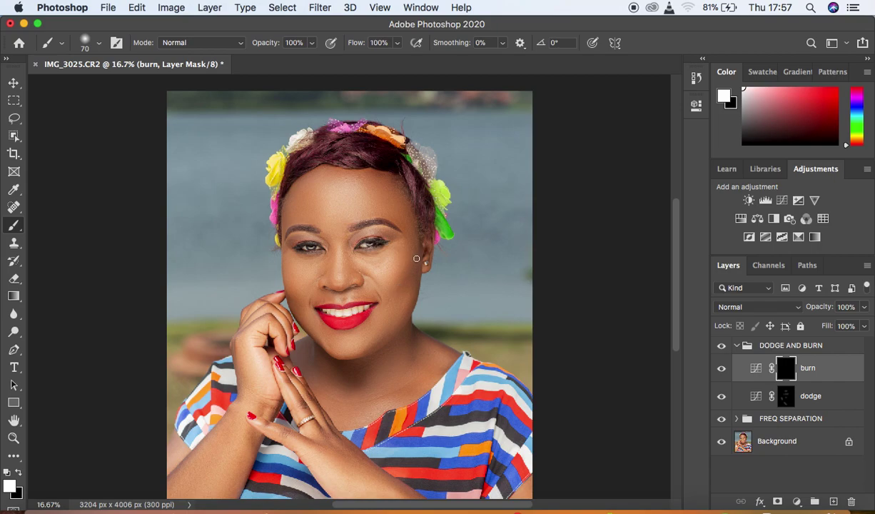
pyautogui.moveTo(416, 255); pyautogui.dragTo(395, 300)
pyautogui.moveTo(301, 301); pyautogui.dragTo(292, 293)
pyautogui.moveTo(288, 215); pyautogui.dragTo(298, 198)
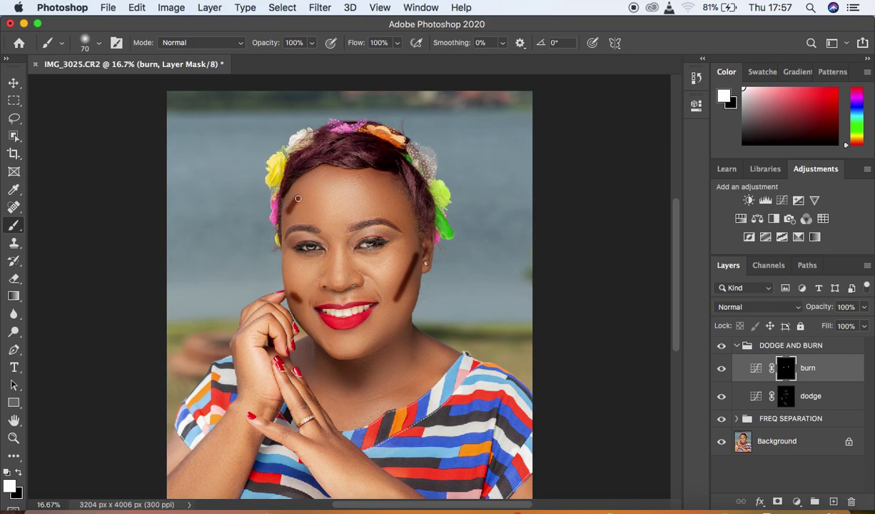
pyautogui.moveTo(389, 197); pyautogui.dragTo(407, 226)
pyautogui.moveTo(346, 248)
pyautogui.mouseDown()
pyautogui.moveTo(345, 273)
pyautogui.moveTo(330, 249)
pyautogui.moveTo(335, 278)
pyautogui.mouseUp()
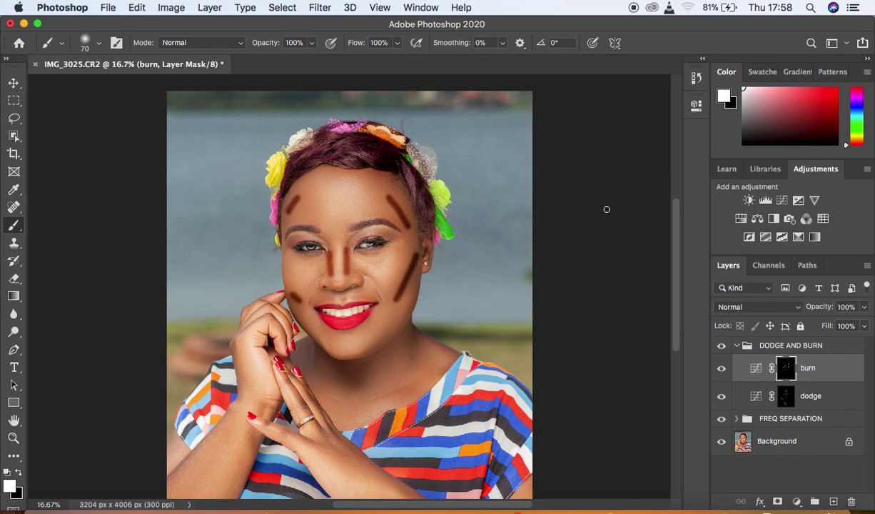
# Step: Feather the burn layer's mask to 138.9 px and compare the image with and without the burn layer
pyautogui.click(419, 9)
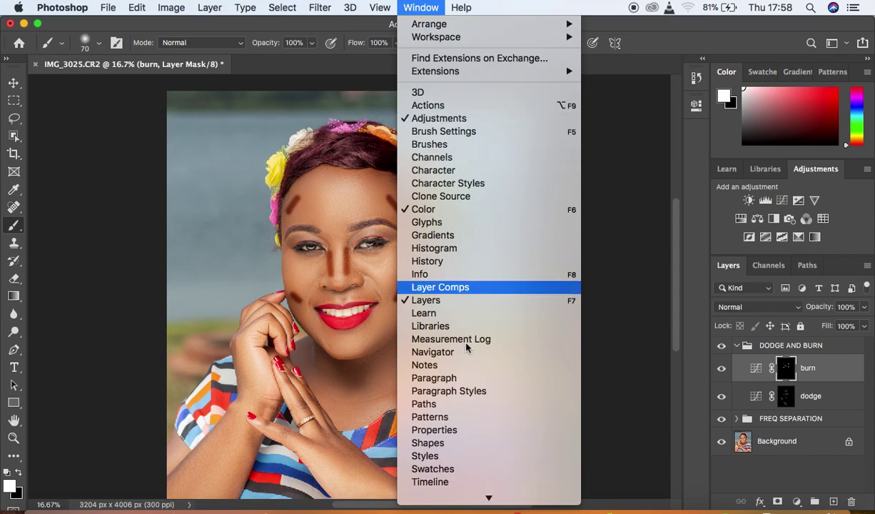
pyautogui.click(436, 429)
pyautogui.moveTo(498, 242); pyautogui.dragTo(615, 244)
pyautogui.click(577, 241)
pyautogui.click(722, 369)
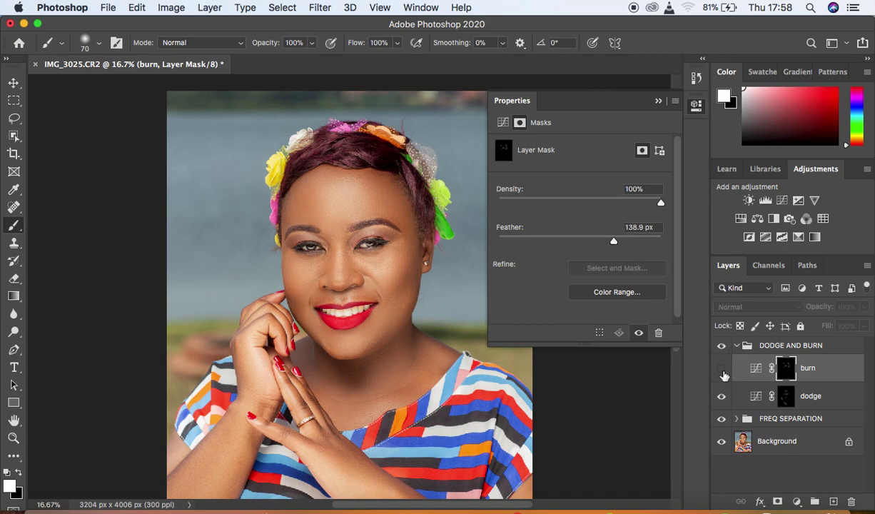
pyautogui.click(723, 371)
pyautogui.click(722, 371)
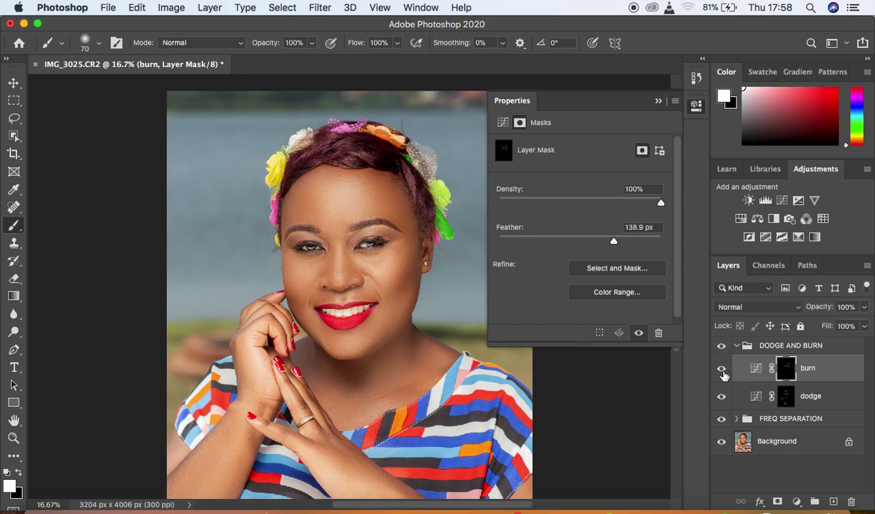
pyautogui.click(658, 100)
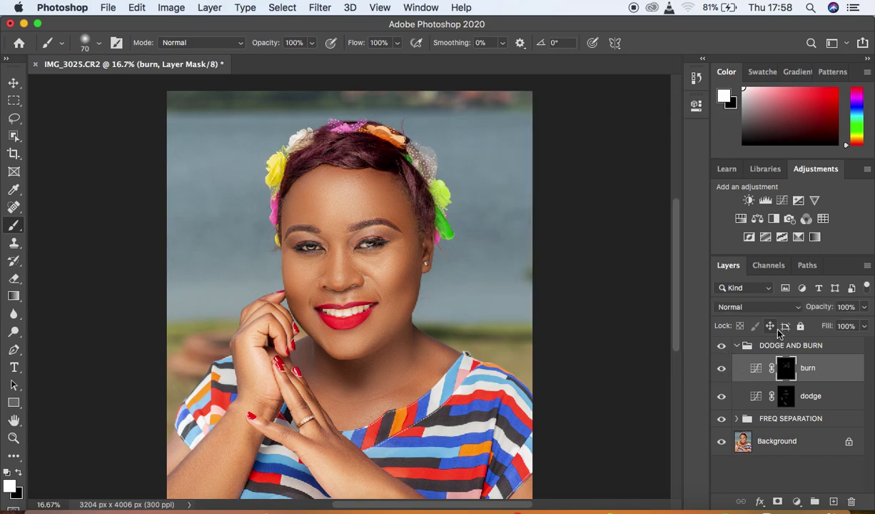
# Step: Set the burn layer's blending mode to Luminosity and check its effect by toggling the layer's visibility
pyautogui.click(770, 312)
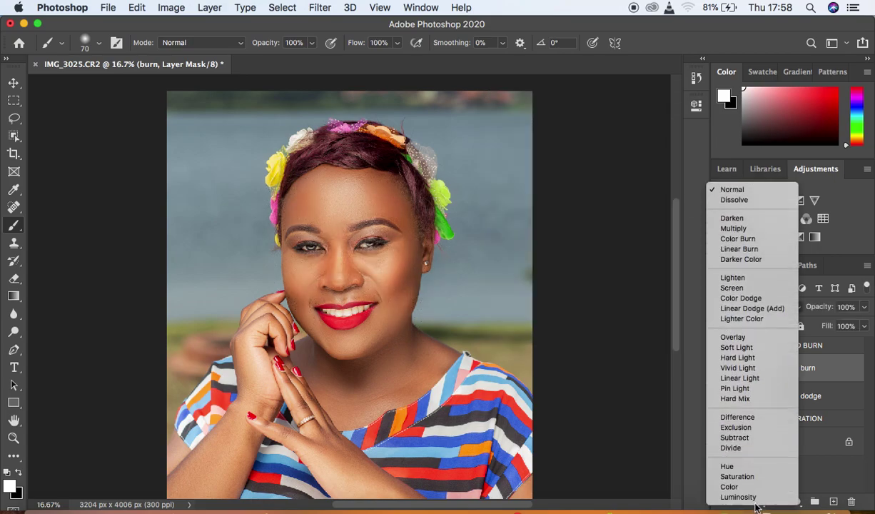
pyautogui.click(749, 485)
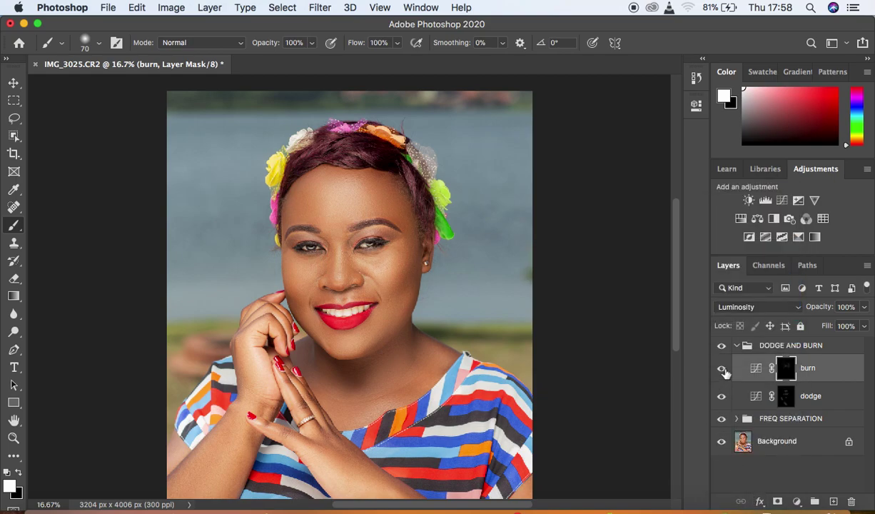
pyautogui.click(723, 372)
pyautogui.click(722, 372)
# Step: Collapse the DODGE AND BURN group and compare the whole portrait with and without it
pyautogui.press('super+minus')
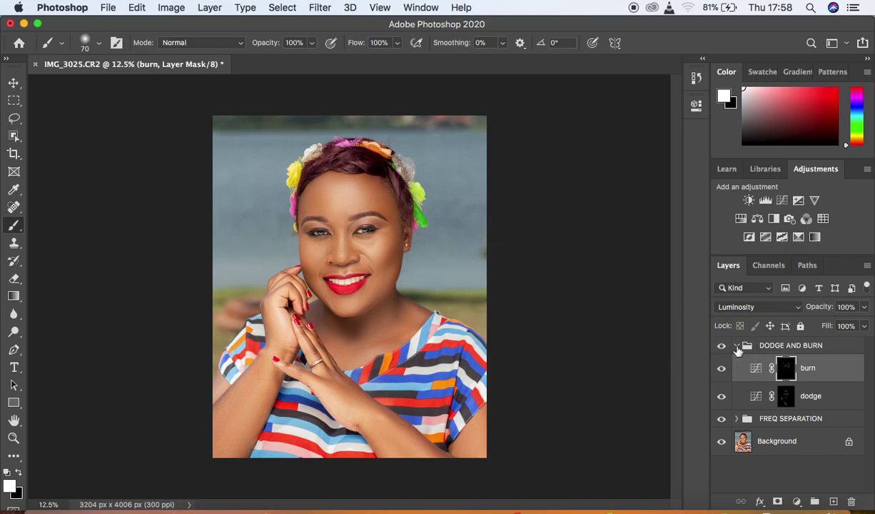
pyautogui.click(736, 346)
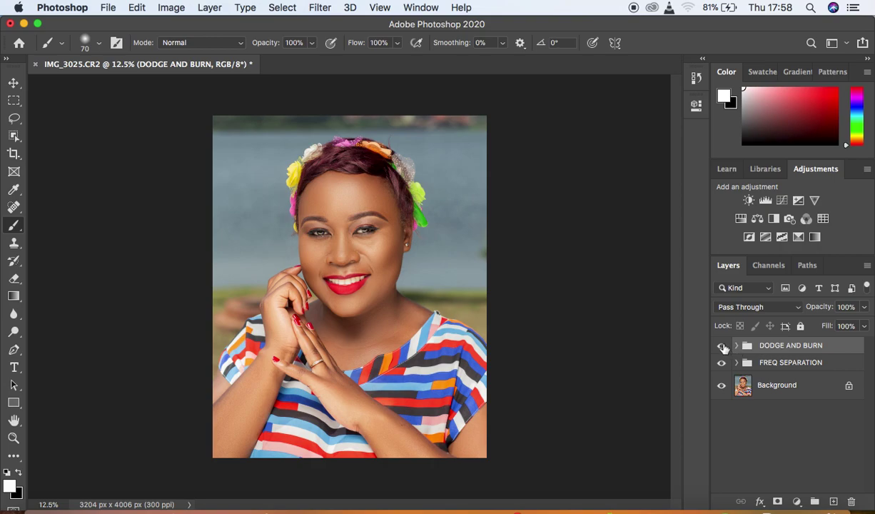
pyautogui.click(721, 345)
pyautogui.click(723, 346)
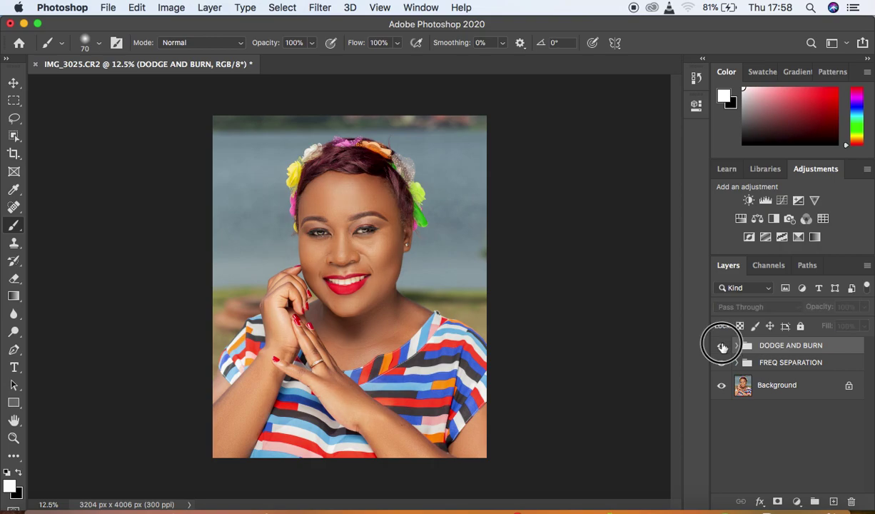
pyautogui.click(722, 346)
pyautogui.click(722, 346)
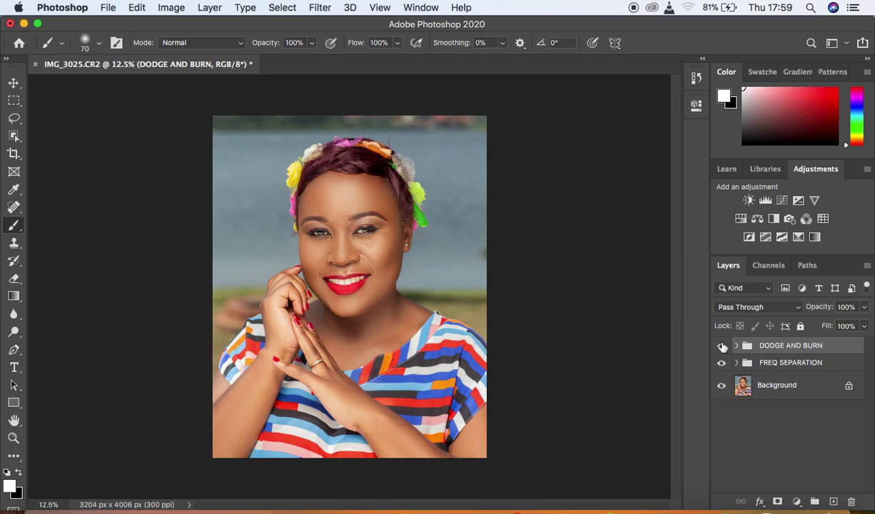
# Step: Add a Selective Color adjustment layer and slightly increase the Black amount in the Blacks
pyautogui.click(796, 502)
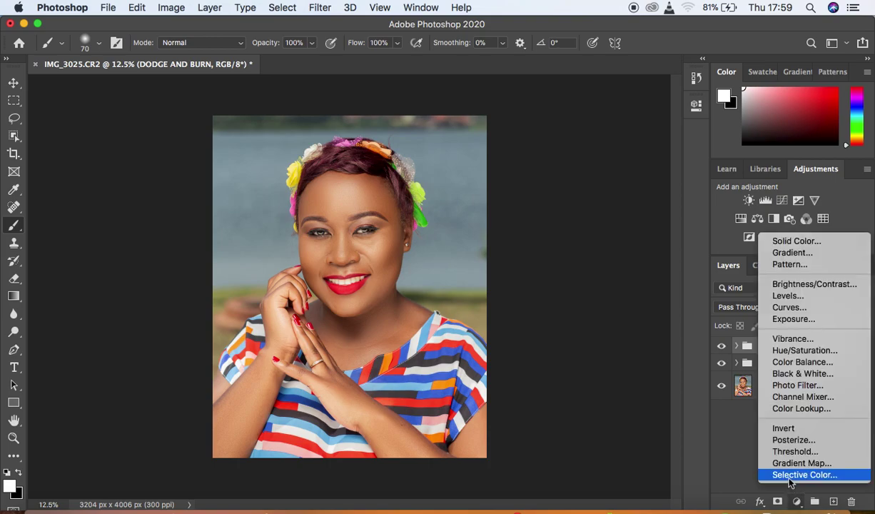
pyautogui.click(792, 475)
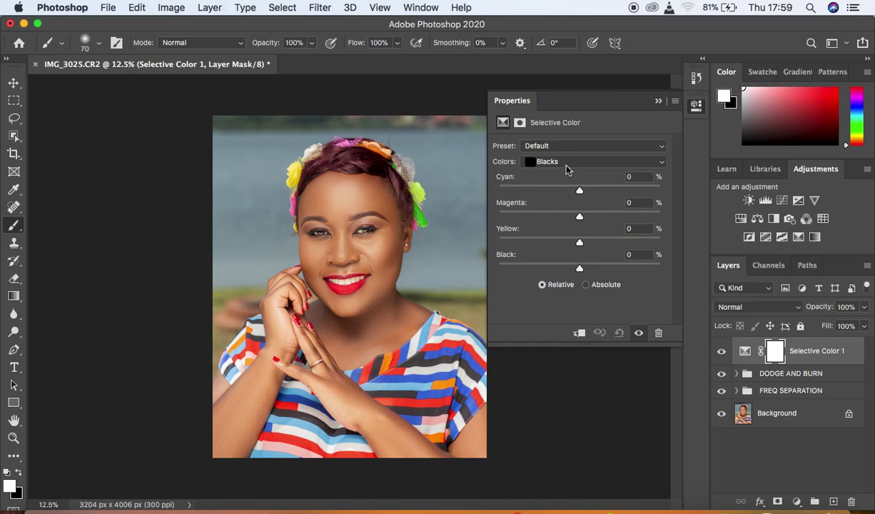
pyautogui.moveTo(579, 268); pyautogui.dragTo(584, 271)
pyautogui.click(583, 271)
pyautogui.click(658, 102)
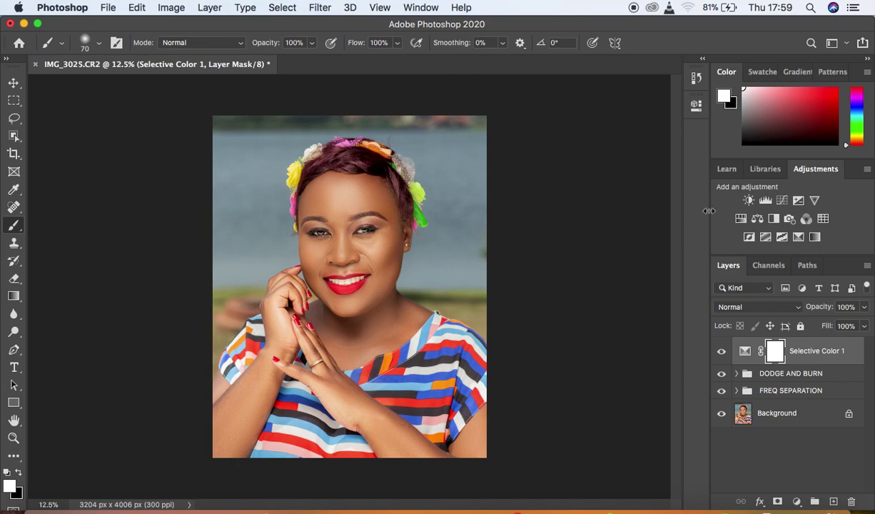
# Step: Add a Photo Filter adjustment layer above Selective Color 1 using Cooling Filter (82)
pyautogui.click(797, 502)
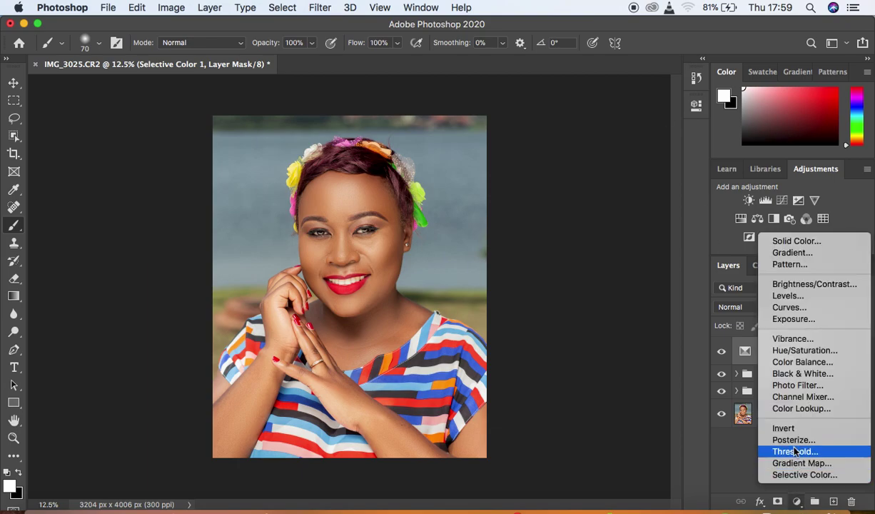
pyautogui.click(795, 385)
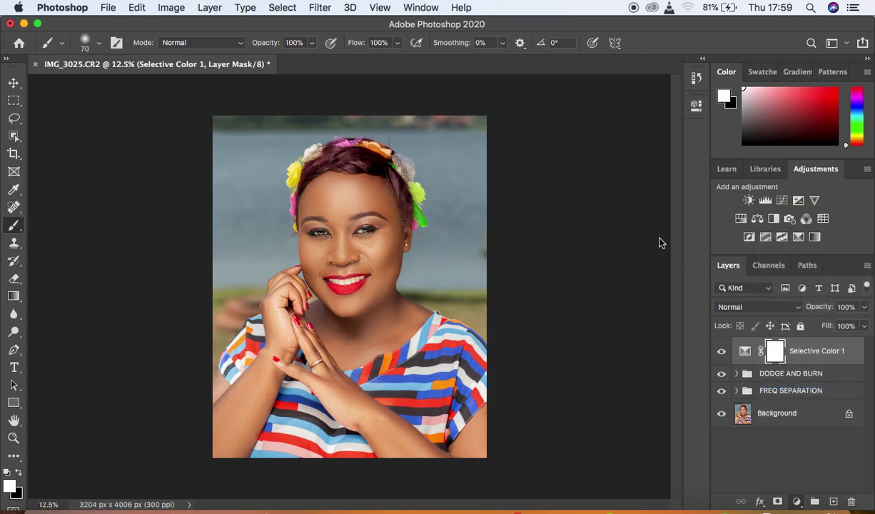
pyautogui.click(584, 150)
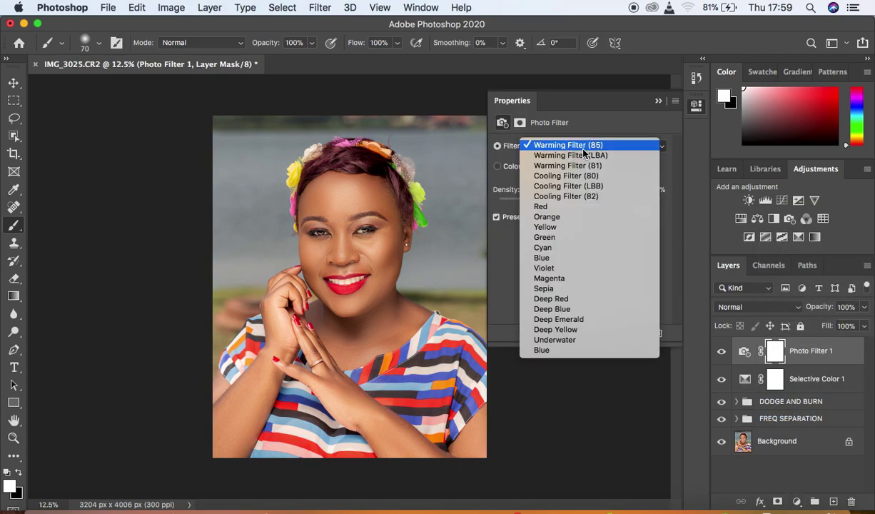
pyautogui.click(577, 198)
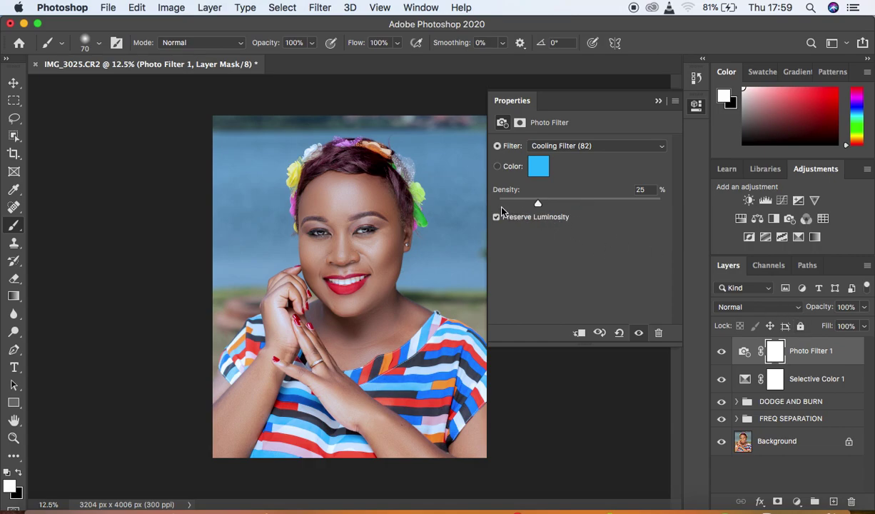
pyautogui.click(658, 102)
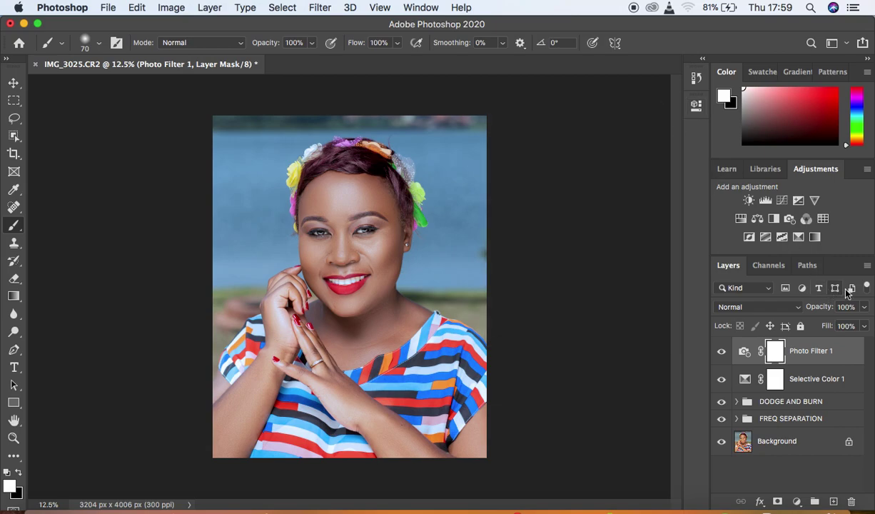
# Step: Lower the Photo Filter layer's opacity to 23% and compare the image with and without the filter
pyautogui.click(864, 307)
pyautogui.click(828, 326)
pyautogui.click(816, 326)
pyautogui.moveTo(814, 326); pyautogui.dragTo(816, 324)
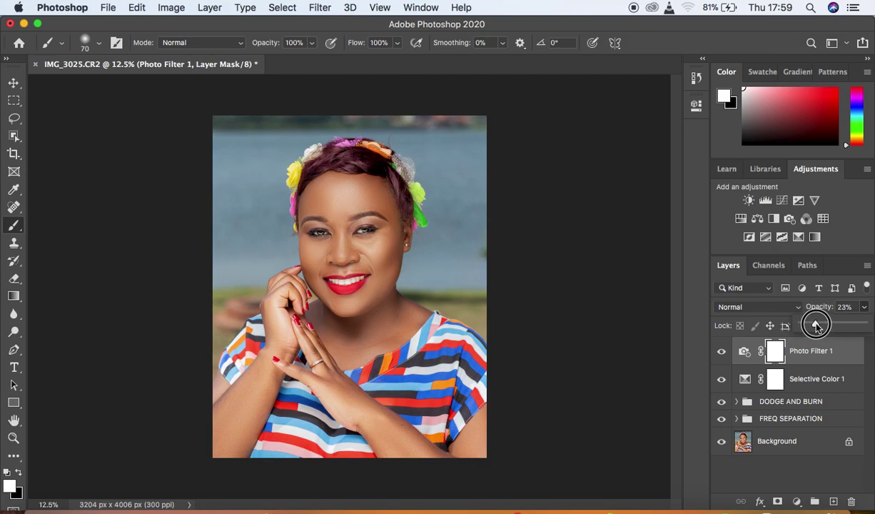
pyautogui.click(721, 351)
pyautogui.click(721, 354)
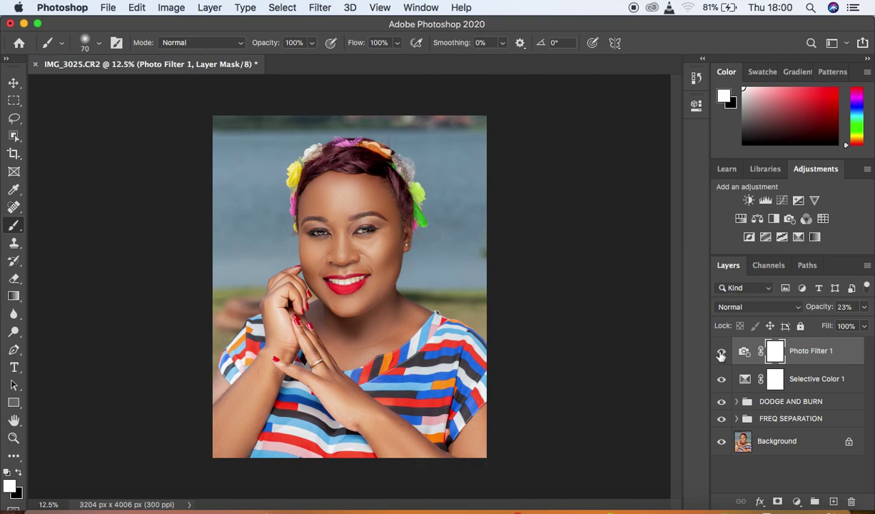
# Step: Group the Photo Filter 1 and Selective Color 1 layers and name the group "color grade"
pyautogui.keyDown('shift'); pyautogui.click(851, 380); pyautogui.keyUp('shift')
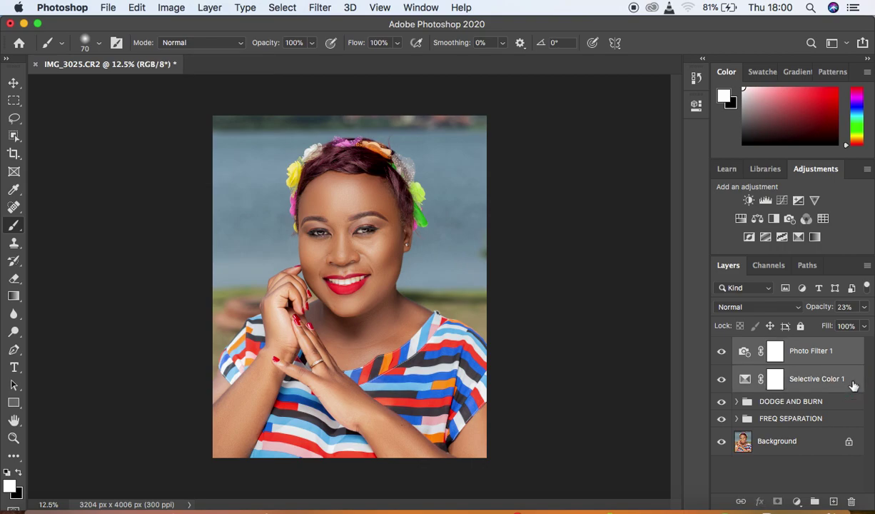
pyautogui.press('super+g')
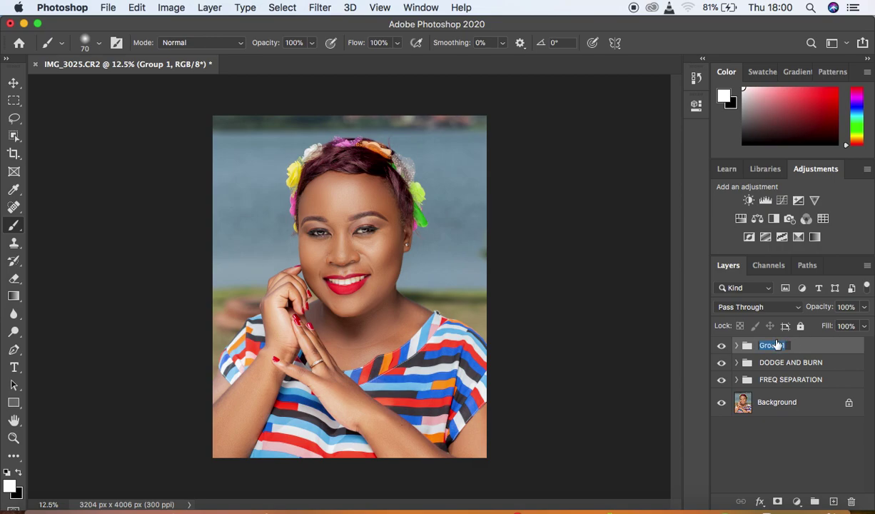
pyautogui.write('color grade')
pyautogui.press('Return')
# Step: Compare the portrait with and without the color grade group
pyautogui.click(721, 346)
pyautogui.click(721, 346)
pyautogui.click(722, 346)
pyautogui.click(721, 346)
pyautogui.click(721, 346)
pyautogui.click(721, 346)
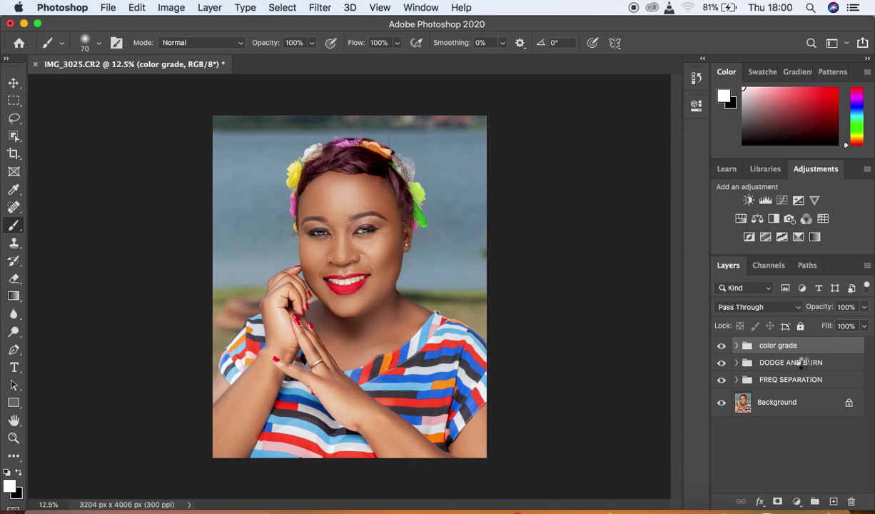
# Step: Stamp all visible layers into a new layer and open a duplicate of it in the Camera Raw Filter
pyautogui.press('alt+shift+super+e')
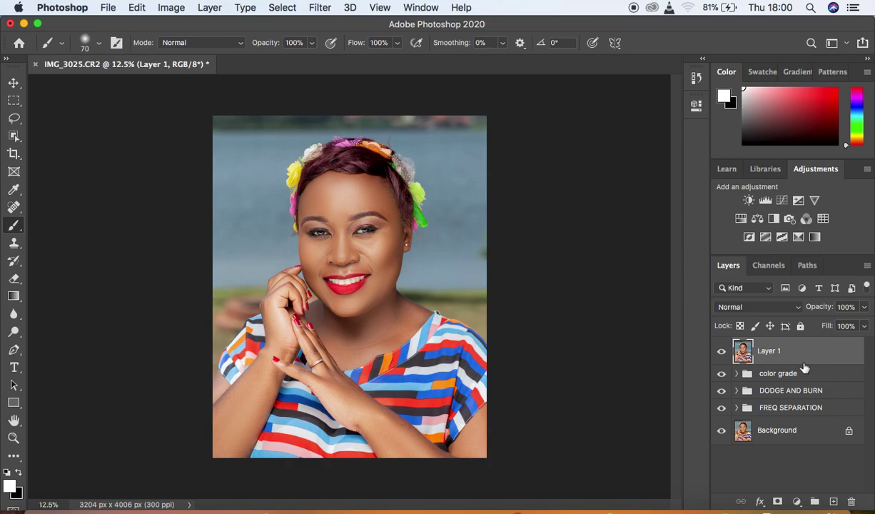
pyautogui.press('super+j')
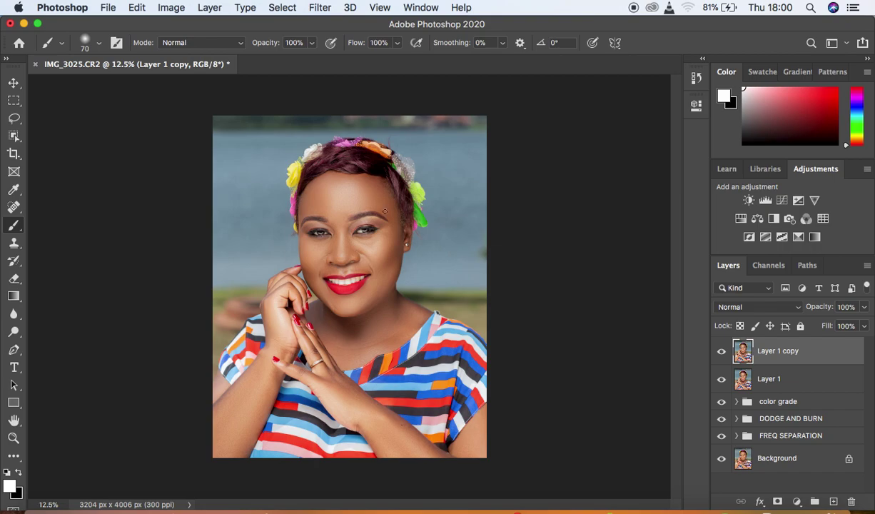
pyautogui.click(322, 7)
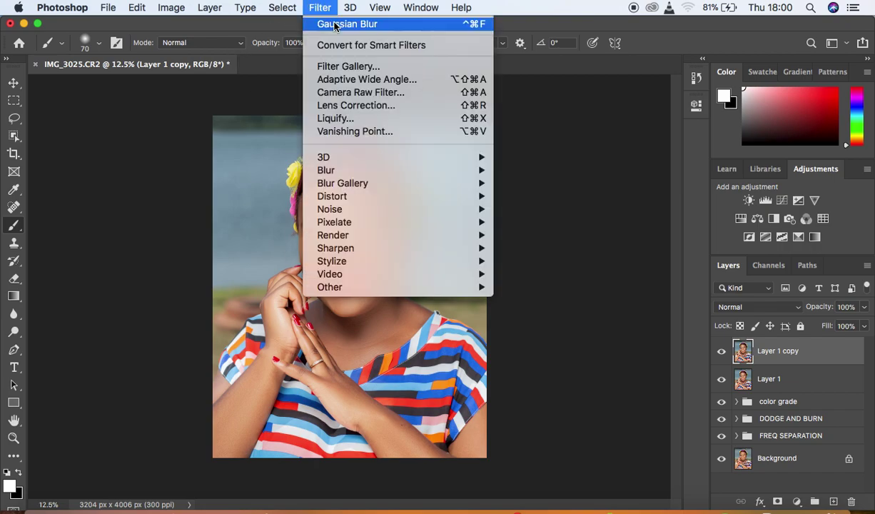
pyautogui.click(357, 92)
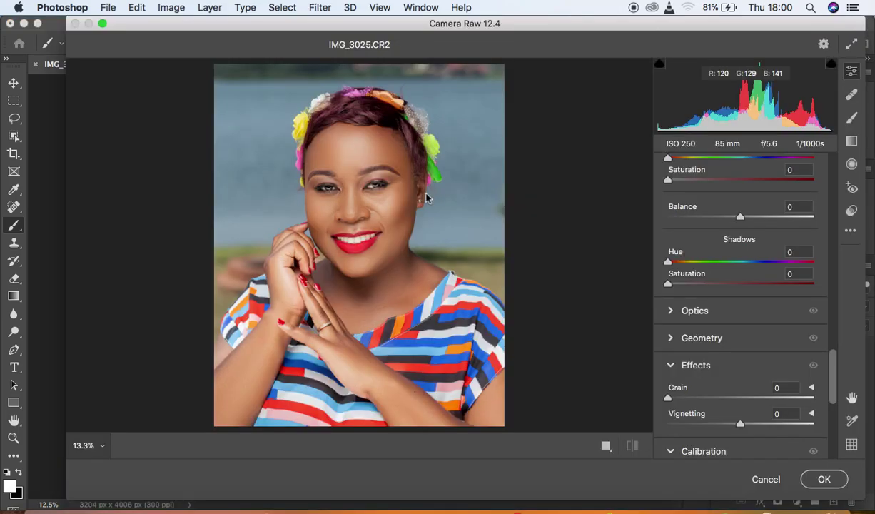
# Step: Start a size 3 Brush adjustment on the eye nearest the raised hand and bring both eyes into close view
pyautogui.click(851, 118)
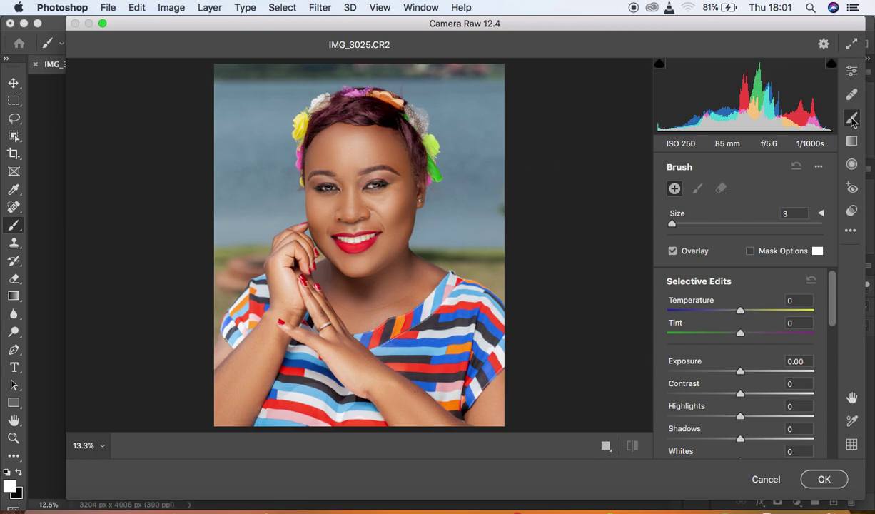
pyautogui.click(329, 190)
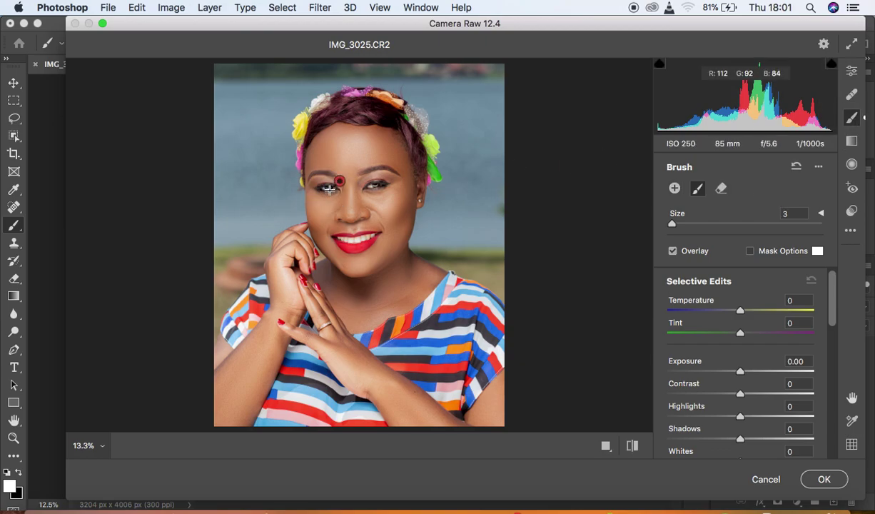
pyautogui.click(334, 190)
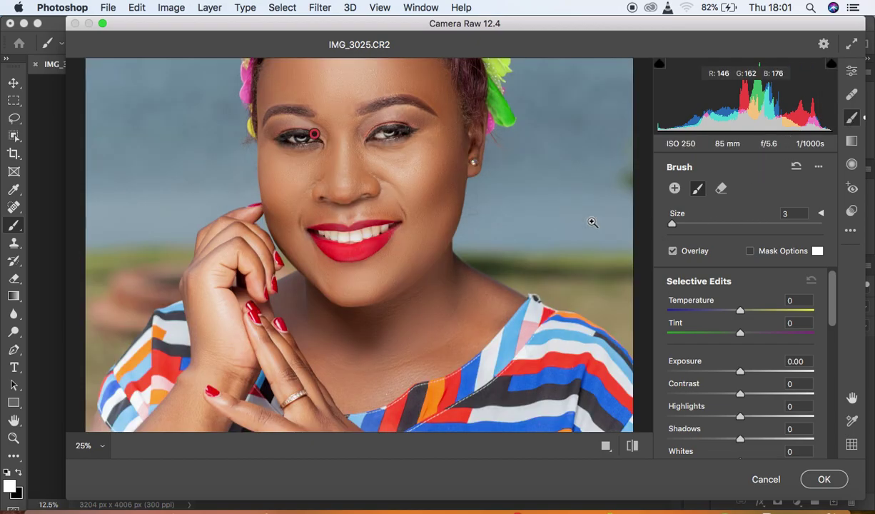
pyautogui.press('super+plus')
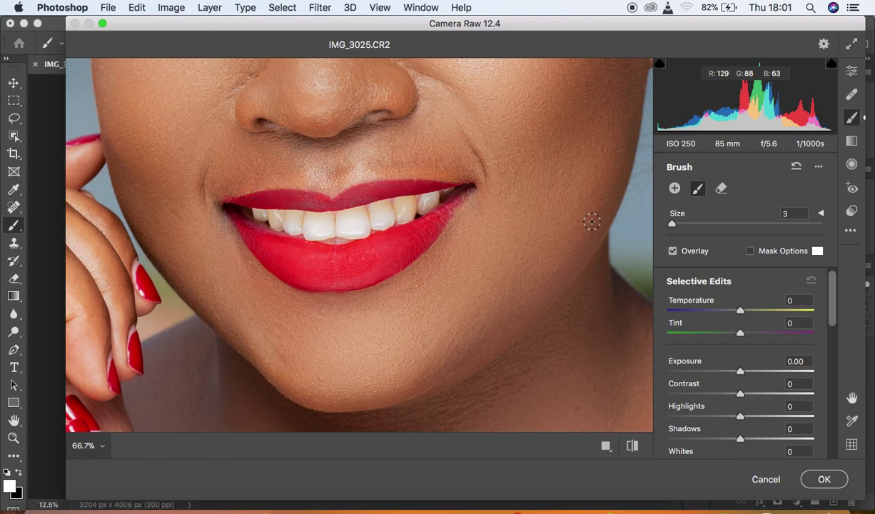
pyautogui.press('super+minus')
pyautogui.press('super+minus')
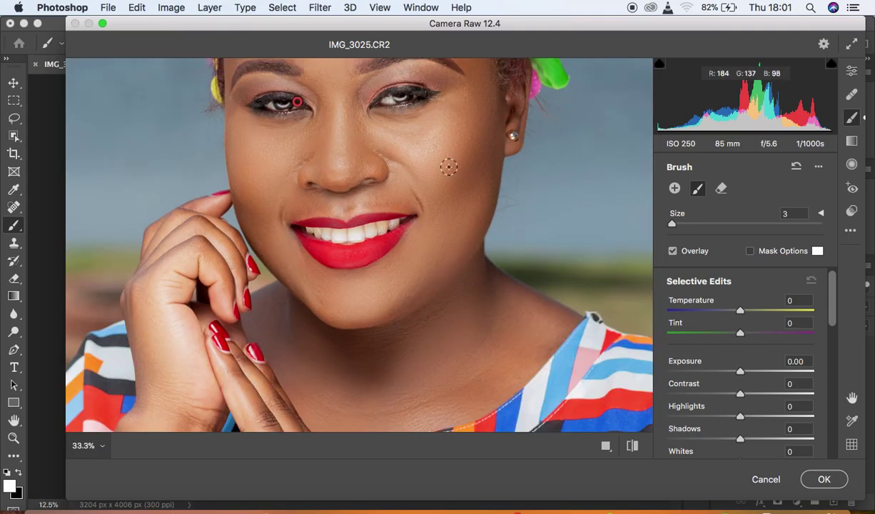
pyautogui.press('space')
pyautogui.moveTo(405, 137); pyautogui.dragTo(426, 179)
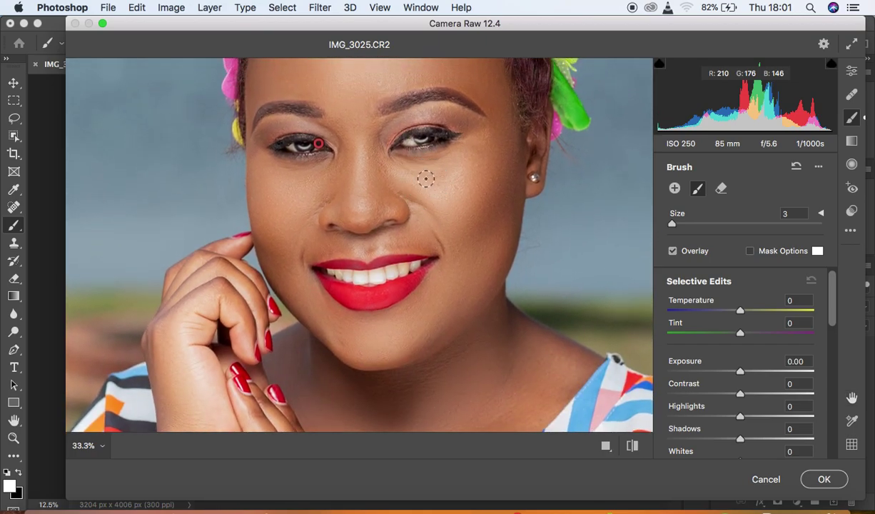
pyautogui.press('super+plus')
pyautogui.press('super+plus')
pyautogui.press('super+plus')
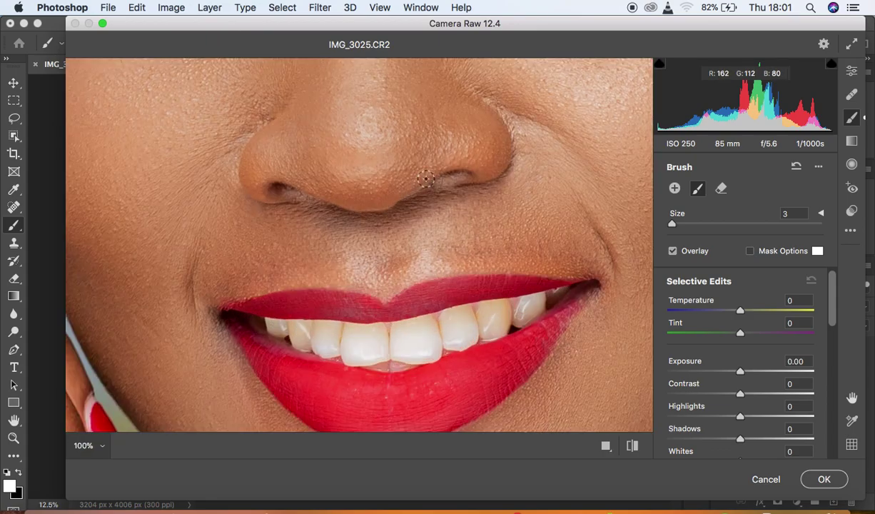
pyautogui.moveTo(426, 176)
pyautogui.mouseDown()
pyautogui.moveTo(445, 396)
pyautogui.moveTo(419, 274)
pyautogui.moveTo(419, 193)
pyautogui.moveTo(414, 445)
pyautogui.moveTo(424, 455)
pyautogui.mouseUp()
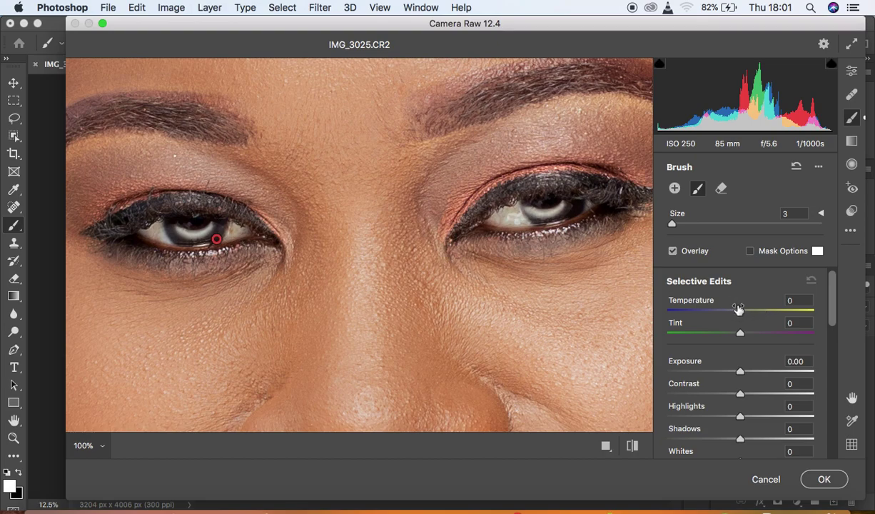
# Step: Set the brush adjustment's Temperature to -29, Tint to +44, Highlights to +5, Whites to +3 and Saturation to -65
pyautogui.moveTo(739, 314); pyautogui.dragTo(771, 334)
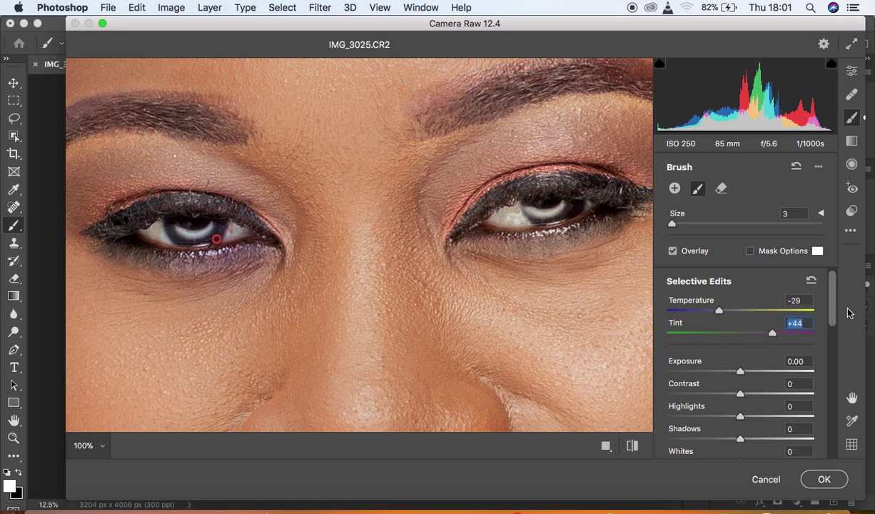
pyautogui.moveTo(834, 300); pyautogui.dragTo(835, 324)
pyautogui.moveTo(741, 341); pyautogui.dragTo(745, 351)
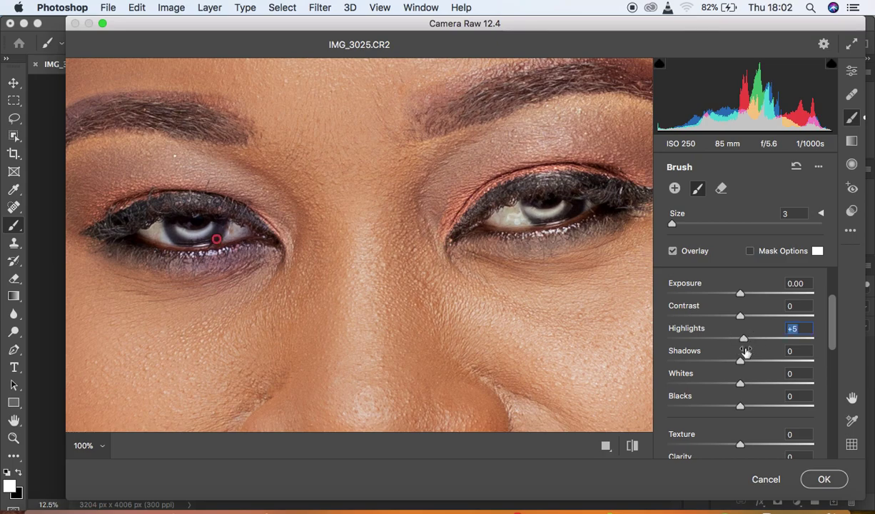
pyautogui.moveTo(741, 383); pyautogui.dragTo(744, 382)
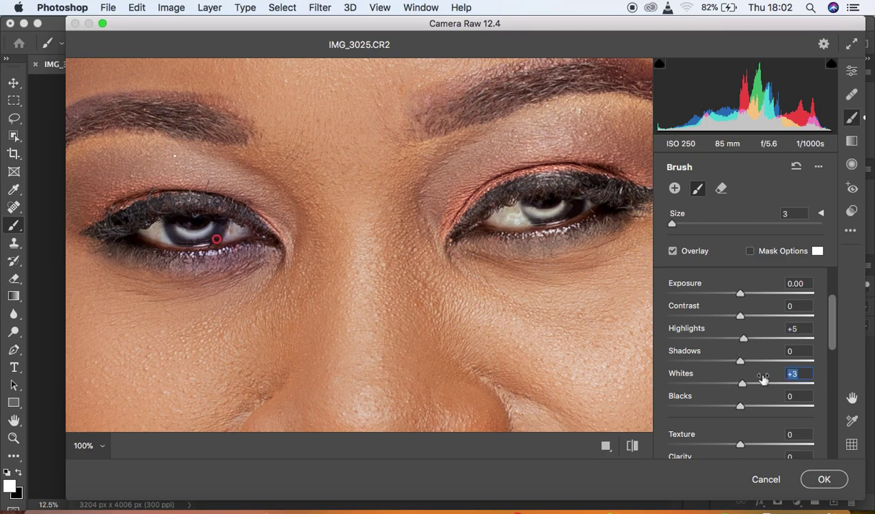
pyautogui.moveTo(833, 329); pyautogui.dragTo(842, 406)
pyautogui.moveTo(726, 382); pyautogui.dragTo(693, 377)
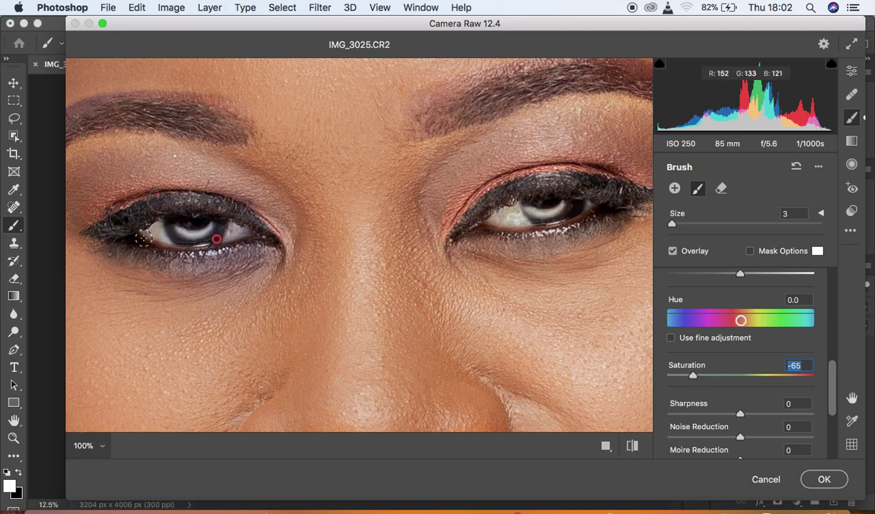
# Step: Paint the brush adjustment over the whites of both eyes and across all the visible teeth
pyautogui.moveTo(158, 228)
pyautogui.mouseDown()
pyautogui.moveTo(160, 236)
pyautogui.moveTo(146, 232)
pyautogui.moveTo(175, 238)
pyautogui.moveTo(211, 225)
pyautogui.moveTo(230, 227)
pyautogui.moveTo(227, 237)
pyautogui.moveTo(230, 223)
pyautogui.moveTo(228, 236)
pyautogui.moveTo(217, 227)
pyautogui.mouseUp()
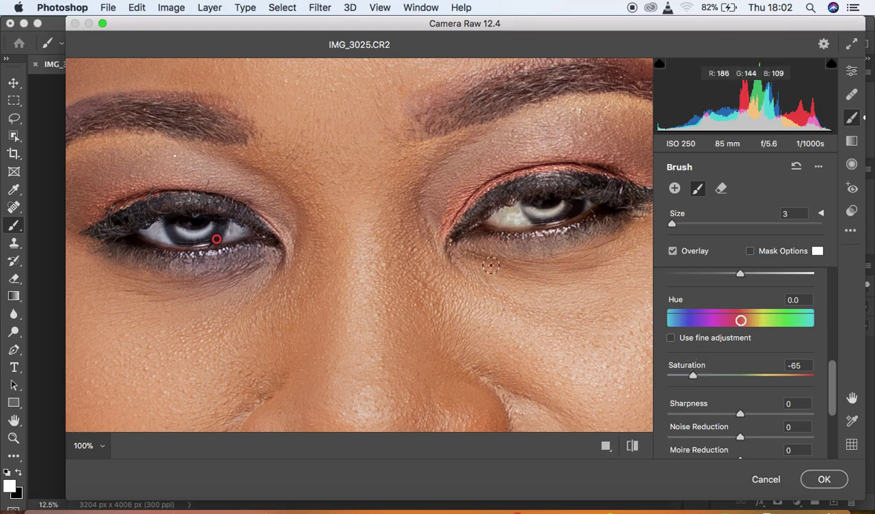
pyautogui.moveTo(490, 201)
pyautogui.mouseDown()
pyautogui.moveTo(514, 217)
pyautogui.moveTo(503, 206)
pyautogui.moveTo(550, 214)
pyautogui.moveTo(561, 198)
pyautogui.moveTo(505, 202)
pyautogui.moveTo(502, 221)
pyautogui.moveTo(483, 209)
pyautogui.mouseUp()
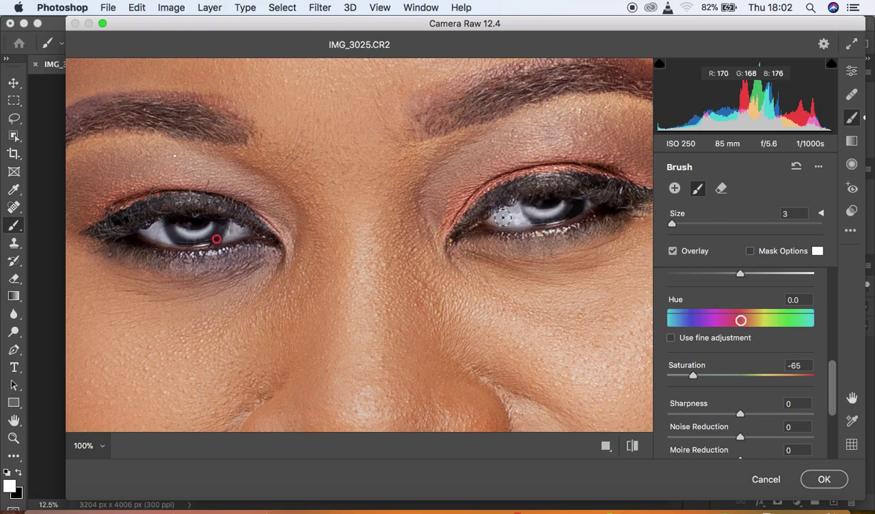
pyautogui.press('space')
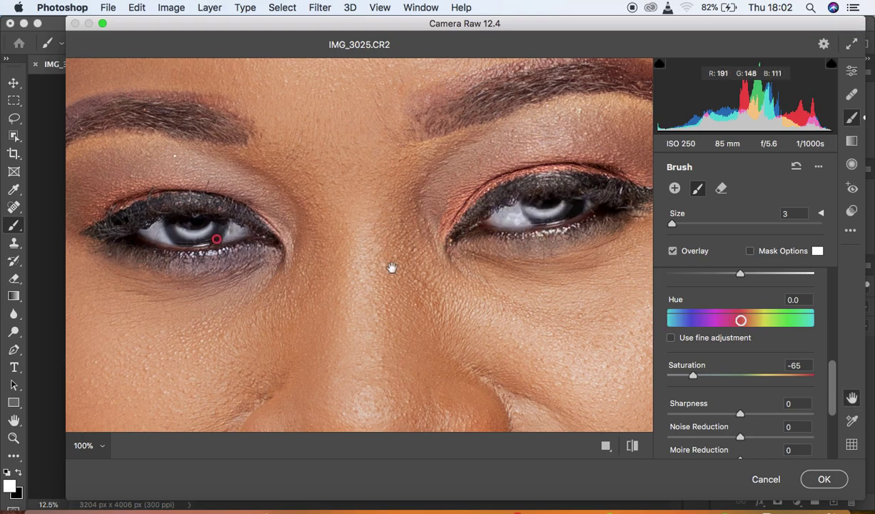
pyautogui.scroll(-5, 391, 266)
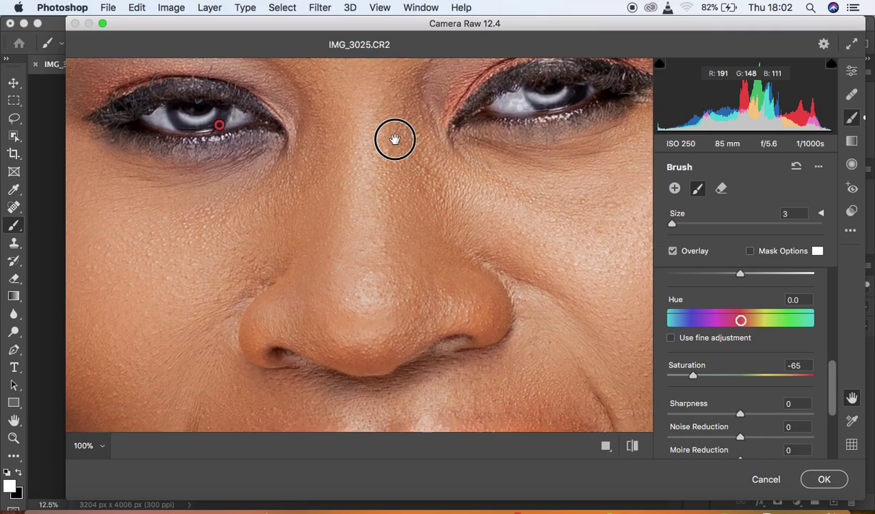
pyautogui.scroll(-5, 395, 320)
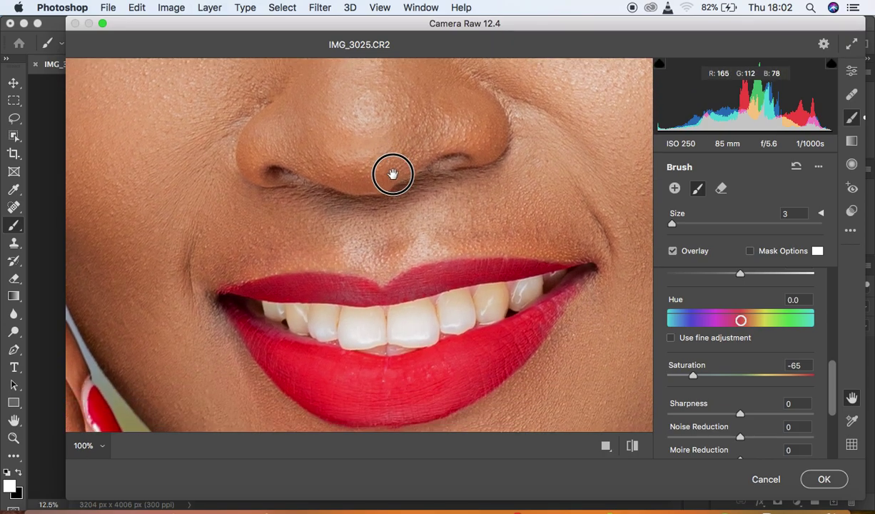
pyautogui.moveTo(332, 307)
pyautogui.mouseDown()
pyautogui.moveTo(346, 334)
pyautogui.moveTo(375, 323)
pyautogui.moveTo(353, 315)
pyautogui.moveTo(348, 326)
pyautogui.moveTo(363, 338)
pyautogui.moveTo(376, 326)
pyautogui.moveTo(354, 317)
pyautogui.moveTo(348, 329)
pyautogui.moveTo(393, 320)
pyautogui.moveTo(374, 320)
pyautogui.moveTo(403, 328)
pyautogui.moveTo(407, 314)
pyautogui.moveTo(425, 315)
pyautogui.moveTo(427, 330)
pyautogui.moveTo(395, 329)
pyautogui.moveTo(400, 317)
pyautogui.moveTo(428, 307)
pyautogui.moveTo(430, 325)
pyautogui.moveTo(391, 319)
pyautogui.moveTo(395, 339)
pyautogui.moveTo(419, 339)
pyautogui.moveTo(429, 326)
pyautogui.moveTo(417, 315)
pyautogui.moveTo(364, 328)
pyautogui.moveTo(321, 317)
pyautogui.moveTo(321, 333)
pyautogui.moveTo(331, 322)
pyautogui.moveTo(321, 314)
pyautogui.moveTo(315, 324)
pyautogui.moveTo(323, 319)
pyautogui.moveTo(269, 312)
pyautogui.moveTo(305, 329)
pyautogui.moveTo(305, 316)
pyautogui.moveTo(324, 312)
pyautogui.moveTo(338, 329)
pyautogui.moveTo(366, 335)
pyautogui.moveTo(447, 320)
pyautogui.moveTo(455, 302)
pyautogui.moveTo(466, 311)
pyautogui.moveTo(455, 321)
pyautogui.moveTo(451, 302)
pyautogui.moveTo(469, 302)
pyautogui.moveTo(468, 319)
pyautogui.moveTo(498, 292)
pyautogui.moveTo(503, 300)
pyautogui.moveTo(483, 317)
pyautogui.moveTo(495, 293)
pyautogui.moveTo(460, 316)
pyautogui.moveTo(443, 313)
pyautogui.moveTo(522, 292)
pyautogui.mouseUp()
pyautogui.moveTo(536, 286)
pyautogui.mouseDown()
pyautogui.moveTo(514, 299)
pyautogui.moveTo(553, 278)
pyautogui.moveTo(531, 290)
pyautogui.mouseUp()
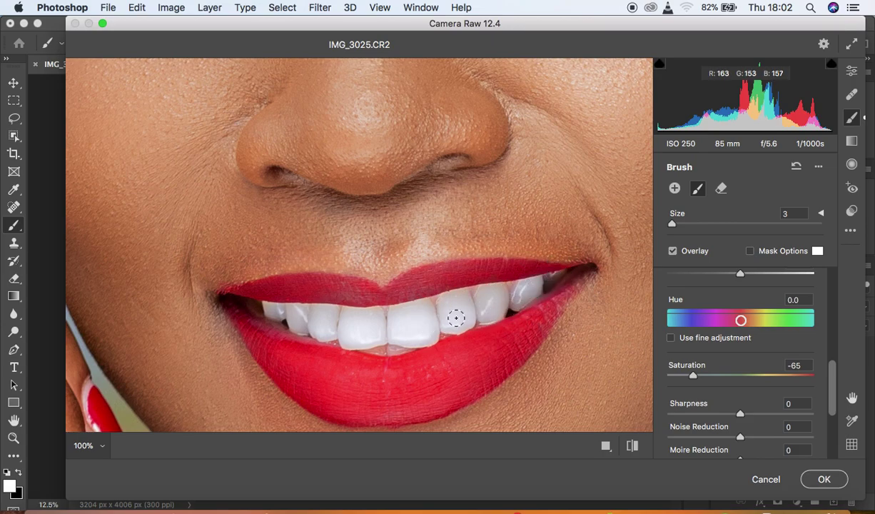
pyautogui.moveTo(402, 346)
pyautogui.mouseDown()
pyautogui.moveTo(327, 338)
pyautogui.moveTo(382, 352)
pyautogui.mouseUp()
# Step: Check the whole portrait and apply the Camera Raw edits to the duplicated layer
pyautogui.press('super+minus')
pyautogui.press('super+minus')
pyautogui.press('super+minus')
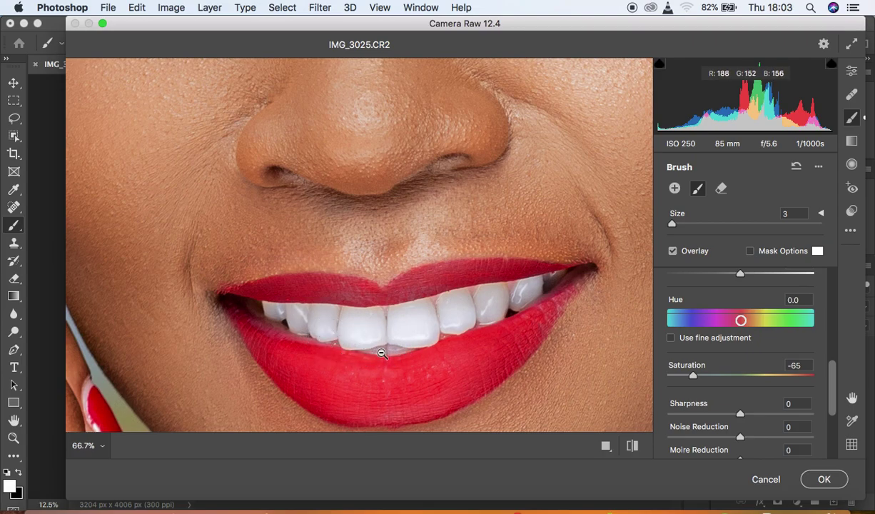
pyautogui.press('super+minus')
pyautogui.press('super+minus')
pyautogui.press('super+minus')
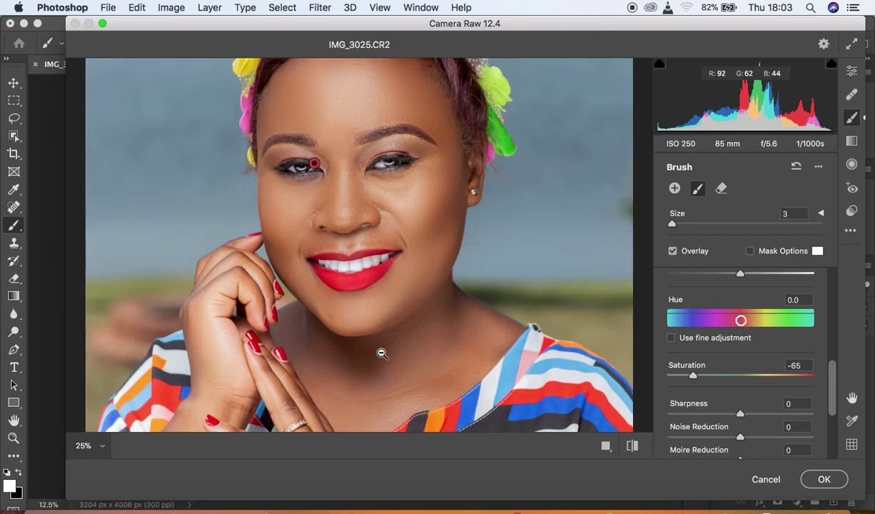
pyautogui.press('super+plus')
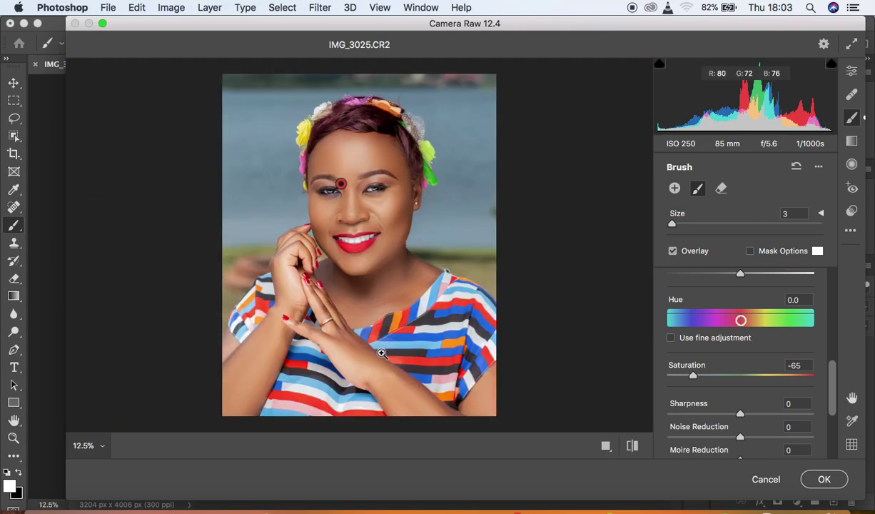
pyautogui.click(814, 479)
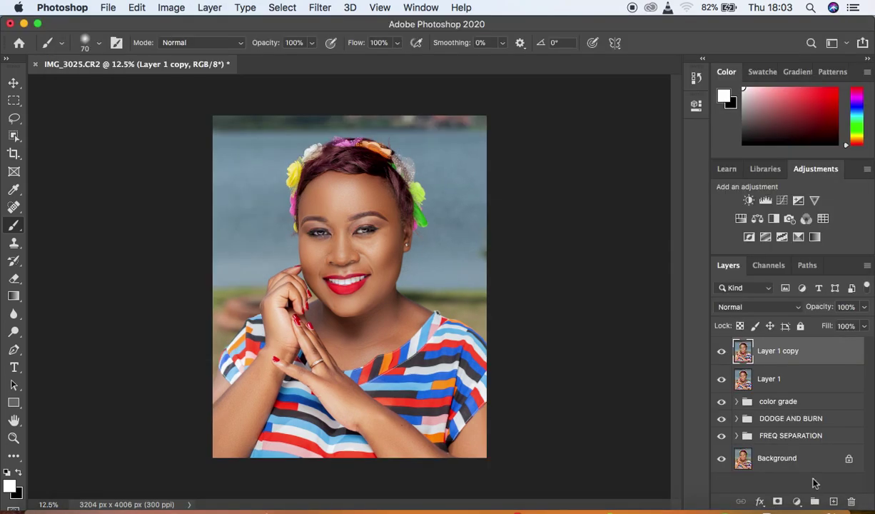
# Step: Compare the image with and without Layer 1 copy and leave its opacity at 100%
pyautogui.click(722, 351)
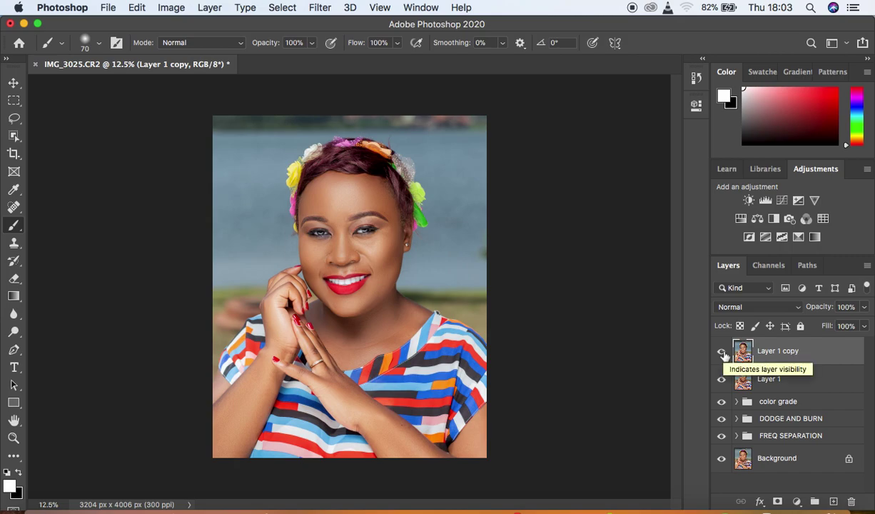
pyautogui.click(865, 308)
pyautogui.moveTo(863, 325)
pyautogui.mouseDown()
pyautogui.moveTo(837, 326)
pyautogui.moveTo(872, 323)
pyautogui.mouseUp()
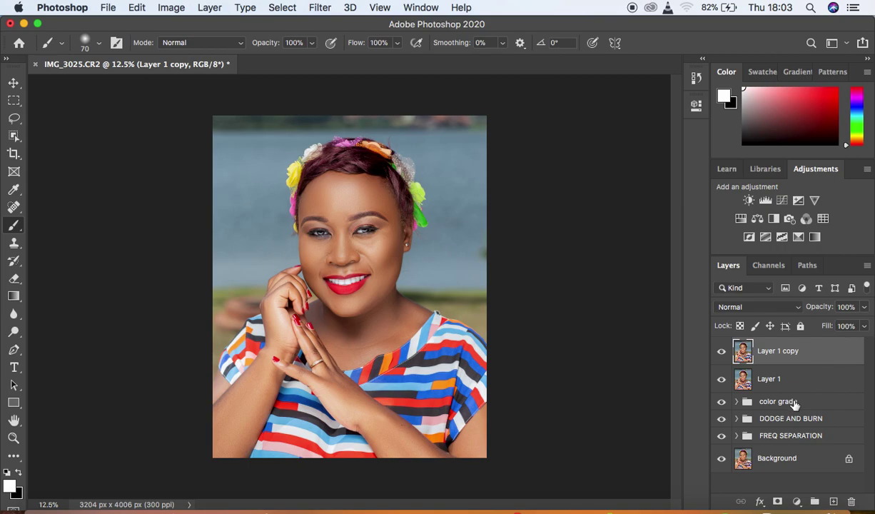
# Step: Hide the layers and groups above the Background and compare the portrait with and without the FREQ SEPARATION group
pyautogui.moveTo(720, 354); pyautogui.dragTo(721, 423)
pyautogui.click(723, 441)
pyautogui.click(723, 441)
pyautogui.click(724, 441)
pyautogui.click(723, 441)
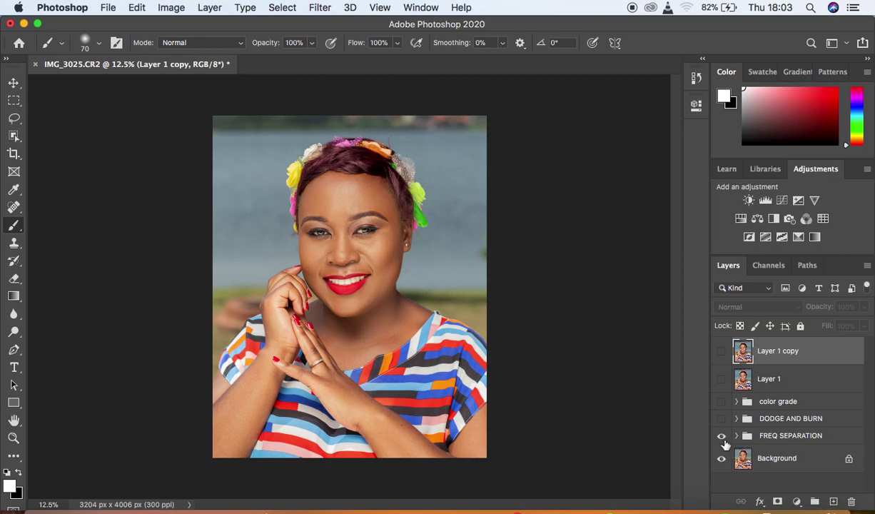
# Step: Compare the portrait with and without the DODGE AND BURN group and leave the group shown
pyautogui.click(721, 420)
pyautogui.click(721, 421)
pyautogui.click(720, 421)
pyautogui.click(721, 421)
pyautogui.click(721, 421)
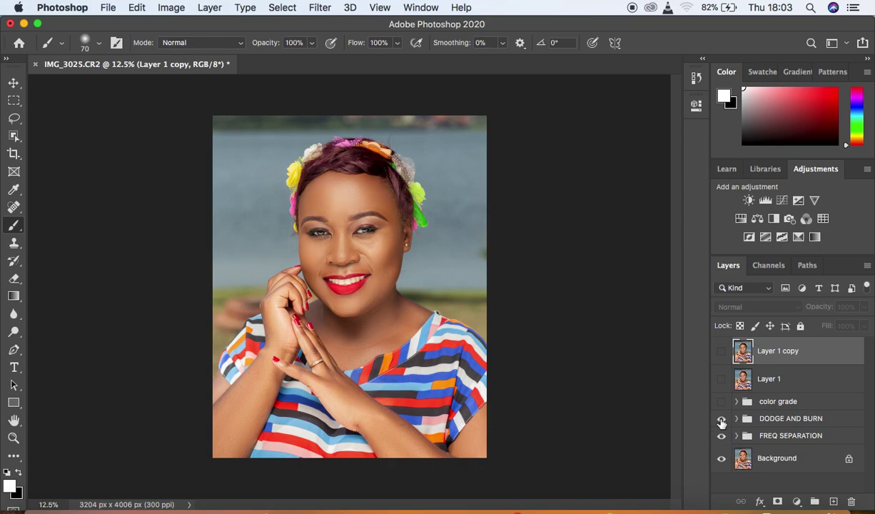
# Step: Show the color grade group, Layer 1 and Layer 1 copy again to review the finished retouch
pyautogui.click(721, 404)
pyautogui.click(721, 380)
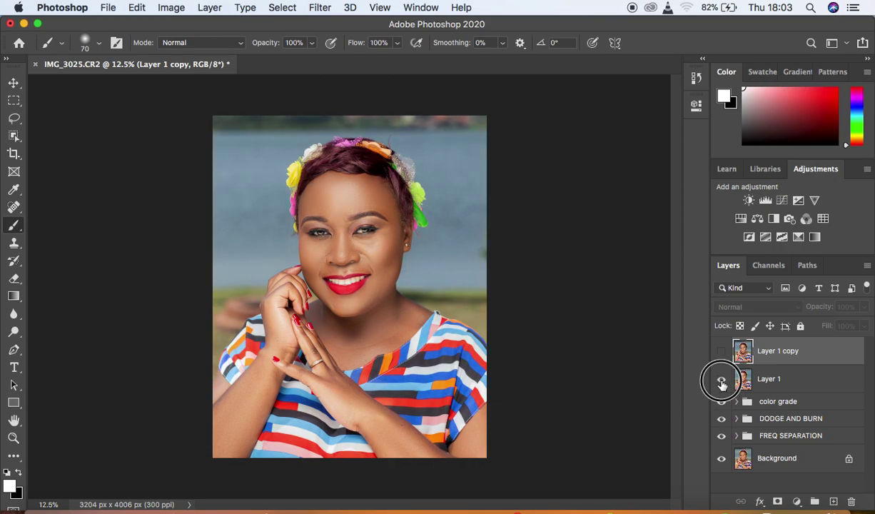
pyautogui.click(722, 351)
pyautogui.click(721, 353)
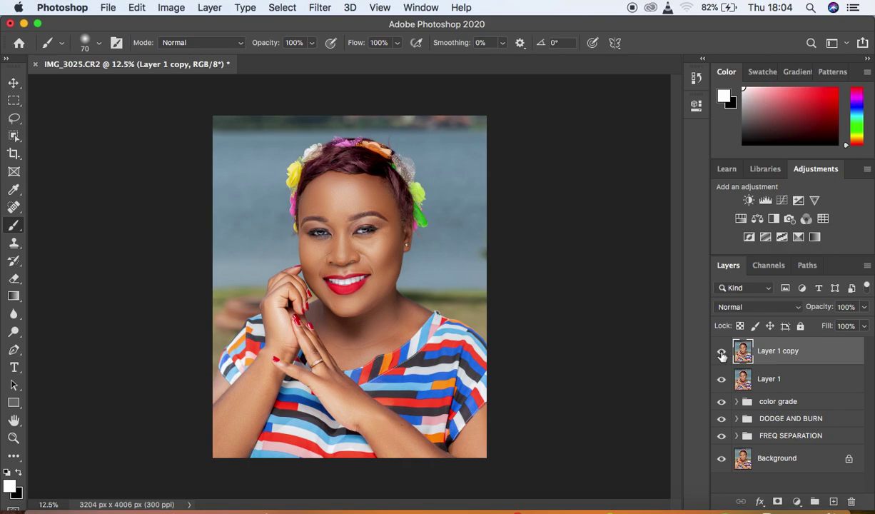
# Step: Set up an export of the portrait as JPG at 100% quality with the color profile embedded
pyautogui.click(106, 9)
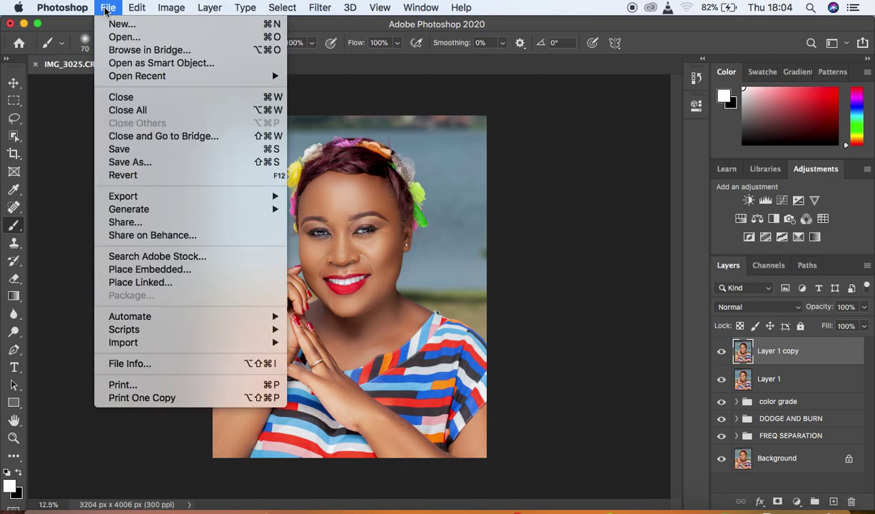
pyautogui.moveTo(126, 198)
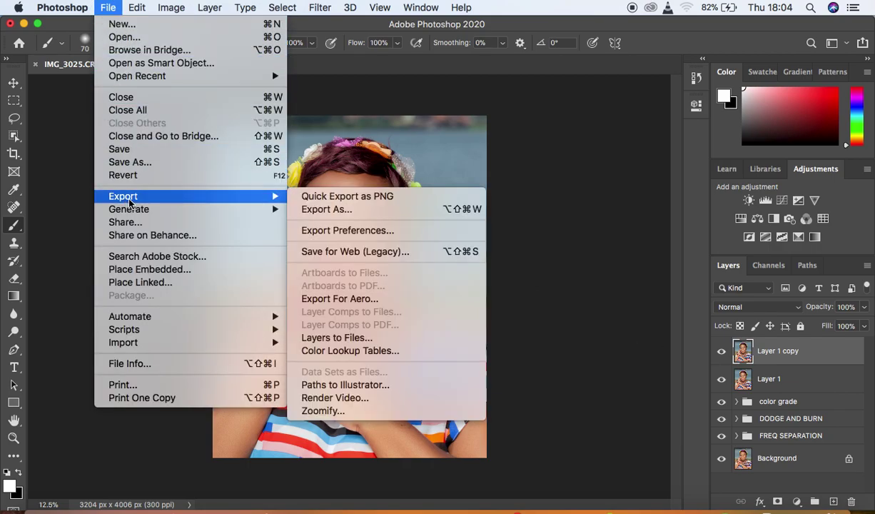
pyautogui.click(314, 208)
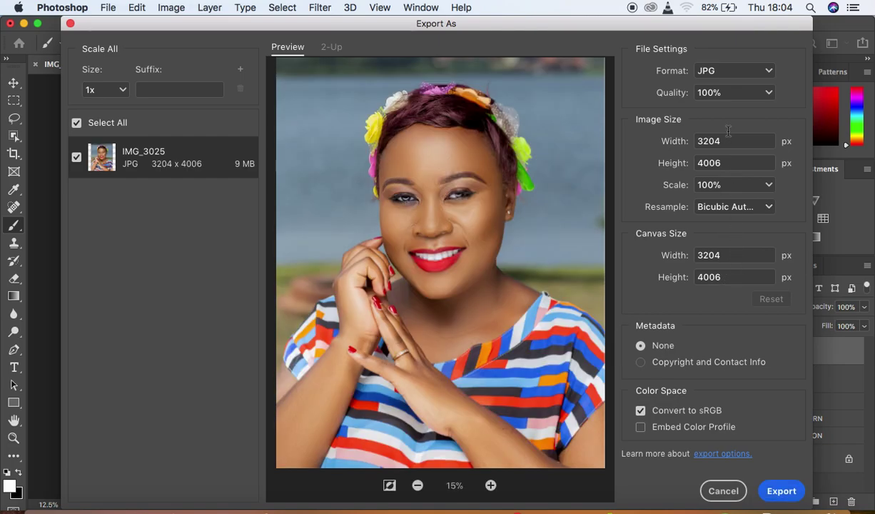
pyautogui.click(730, 73)
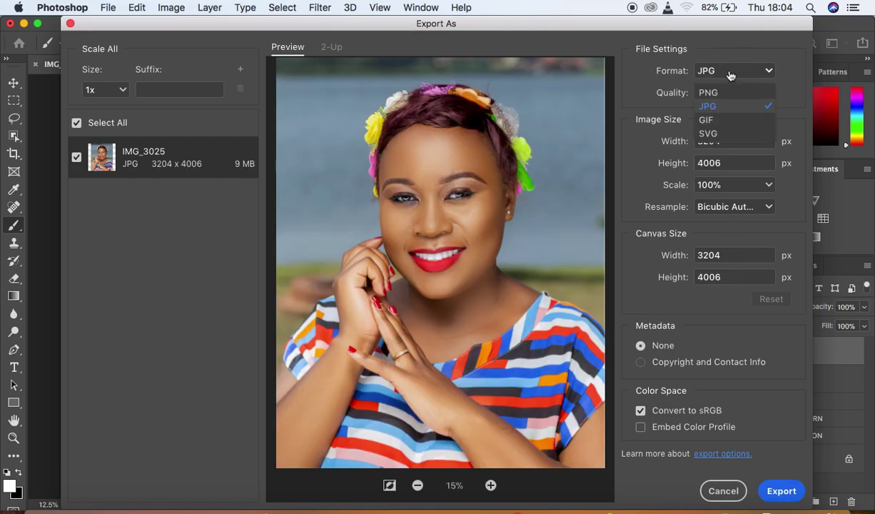
pyautogui.click(708, 106)
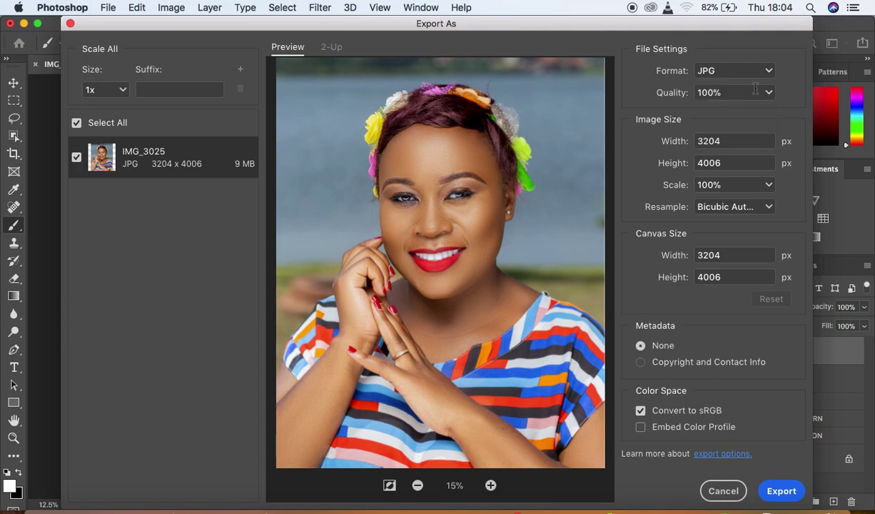
pyautogui.click(770, 95)
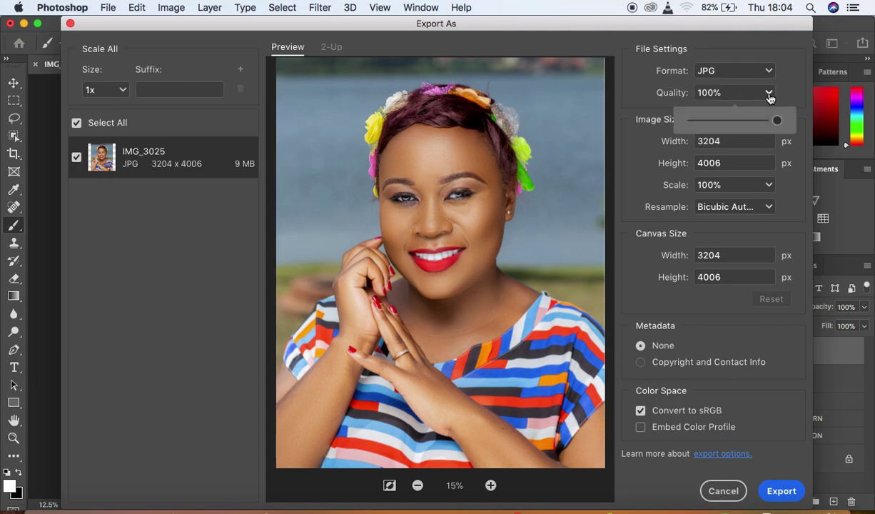
pyautogui.click(770, 97)
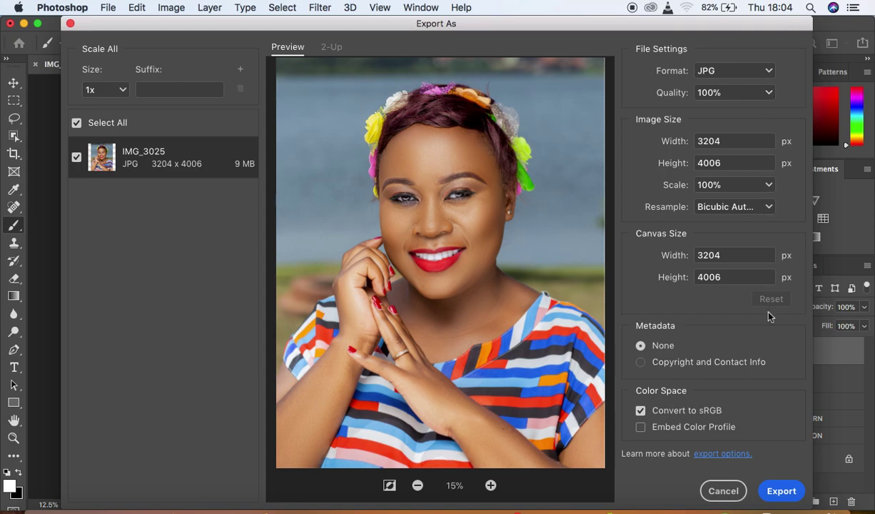
pyautogui.click(640, 427)
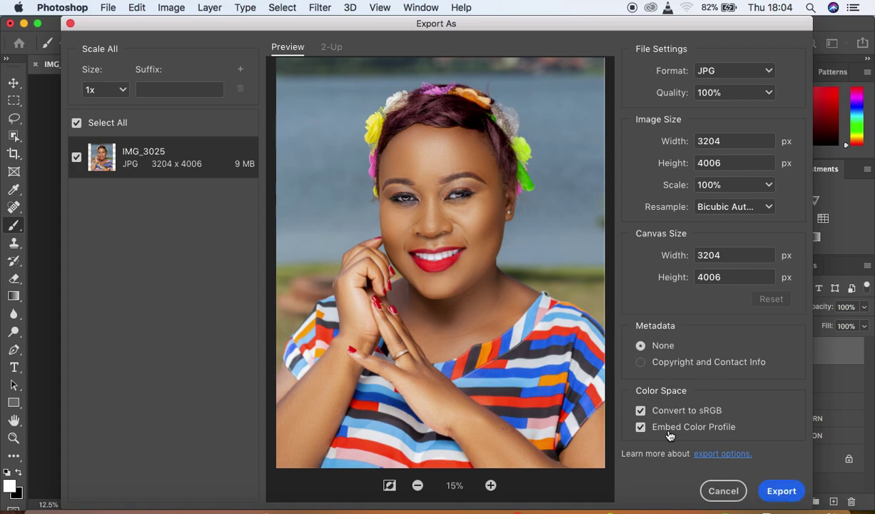
# Step: Export the portrait to the Desktop under the file name outdoor.jpg
pyautogui.click(780, 491)
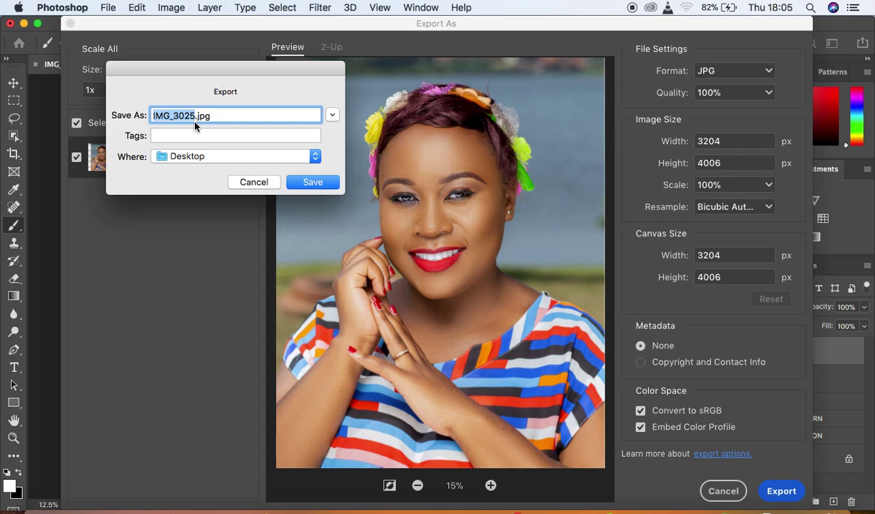
pyautogui.write('outdoor')
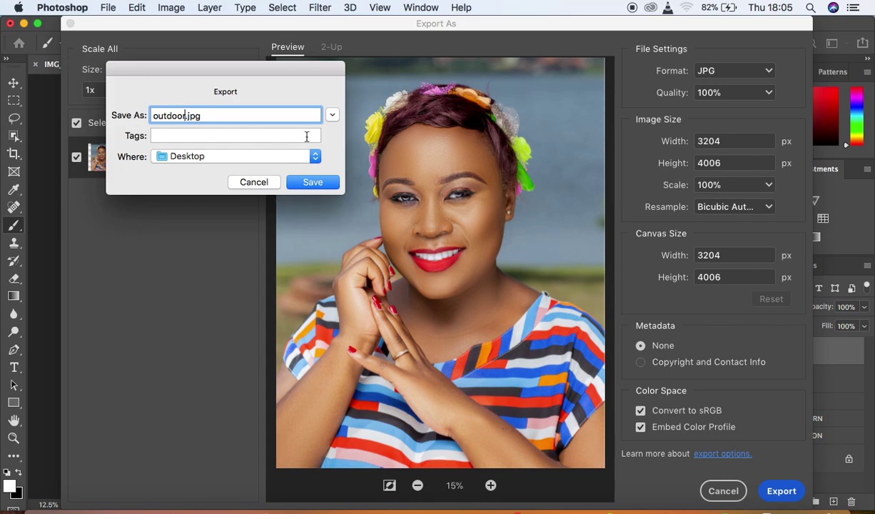
pyautogui.click(313, 183)
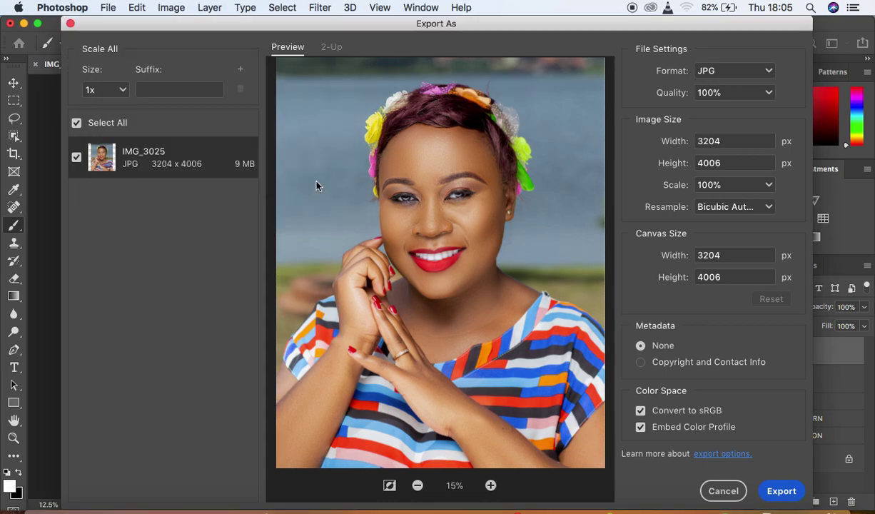